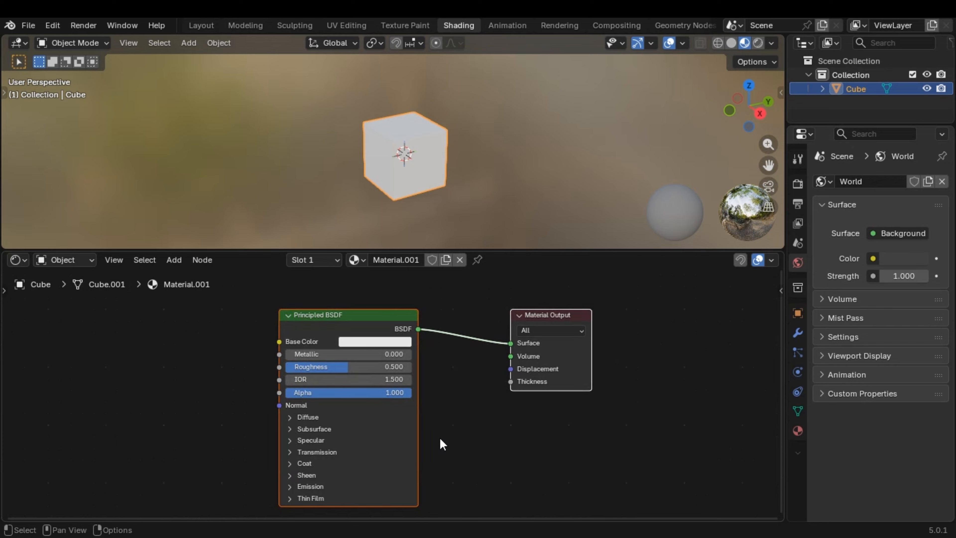
Step: Examine the Principled BSDF and Material Output nodes of the cube's material and the link between them
{"action": "left_click", "coordinate": [461, 436]}
{"action": "scroll", "coordinate": [462, 437], "scroll_direction": "down", "scroll_amount": 1}
{"action": "left_click", "coordinate": [349, 326]}
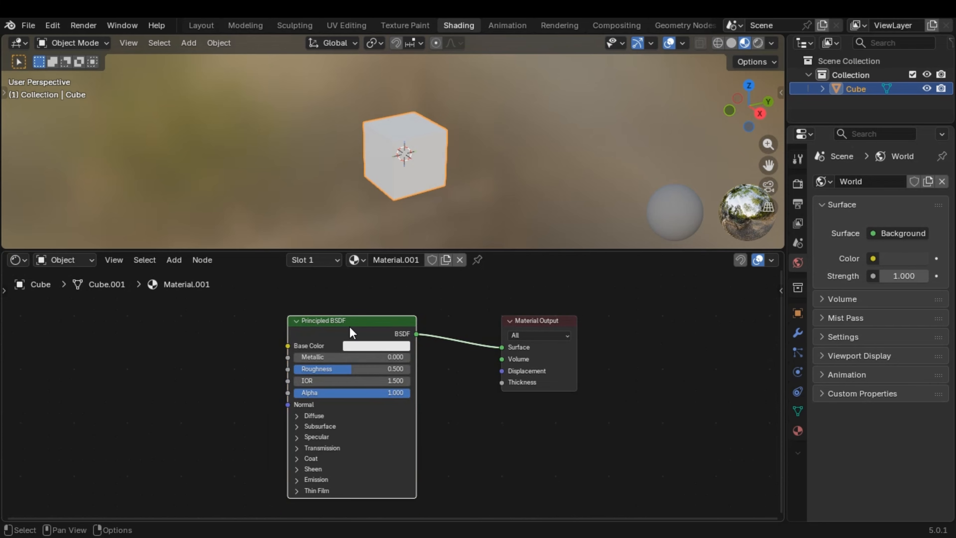
{"action": "left_click", "coordinate": [574, 325]}
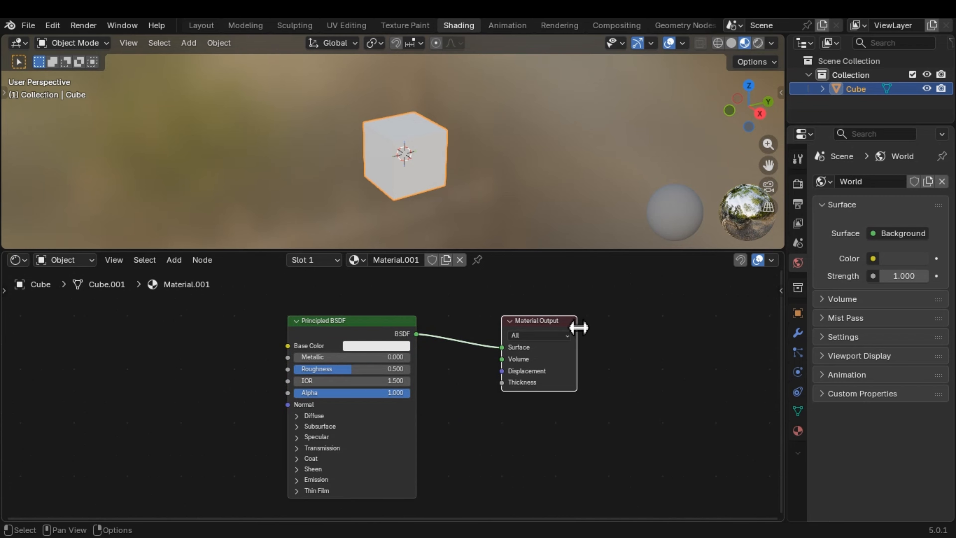
{"action": "left_click", "coordinate": [397, 325]}
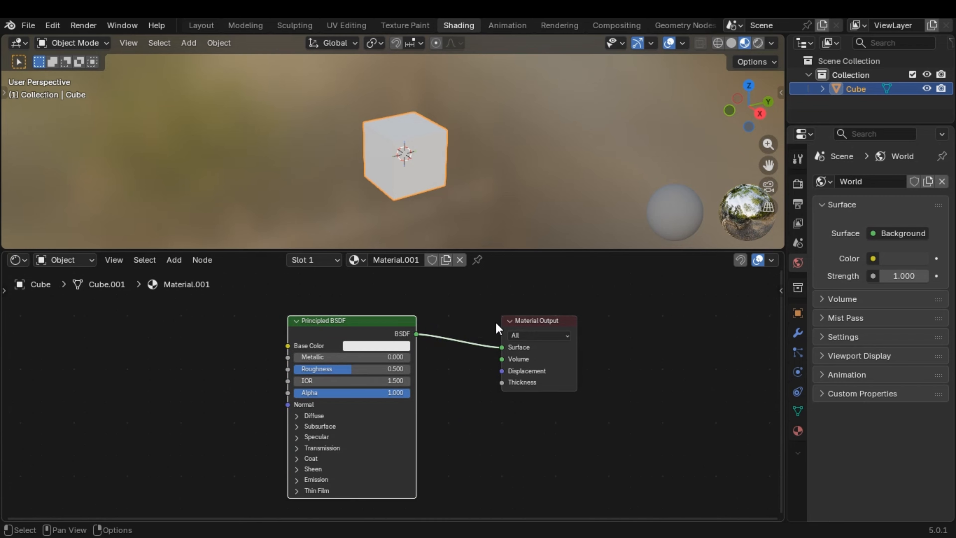
{"action": "left_click", "coordinate": [565, 325]}
{"action": "left_click", "coordinate": [362, 331]}
{"action": "left_click_drag", "start_coordinate": [412, 333], "coordinate": [401, 312]}
{"action": "key", "text": "Escape"}
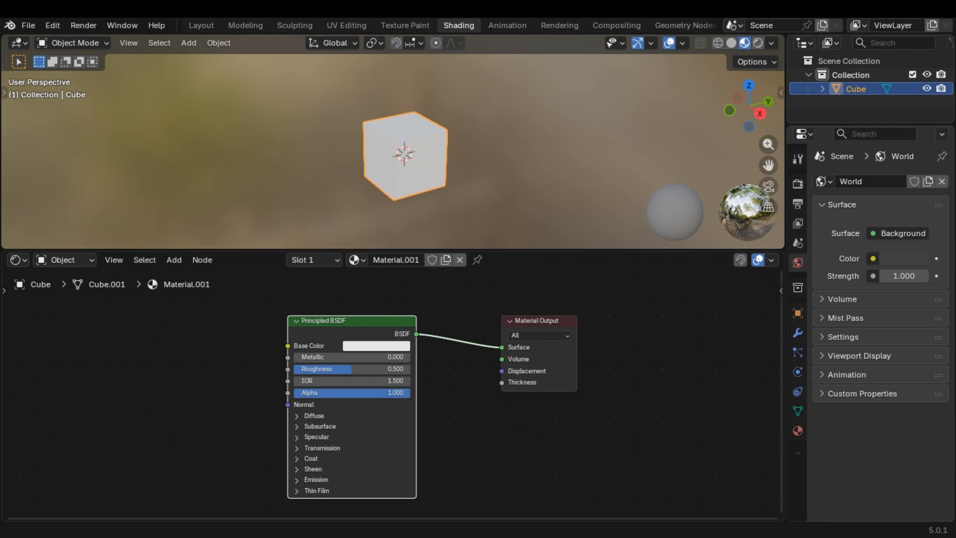
{"action": "scroll", "coordinate": [388, 398], "scroll_direction": "up", "scroll_amount": 1}
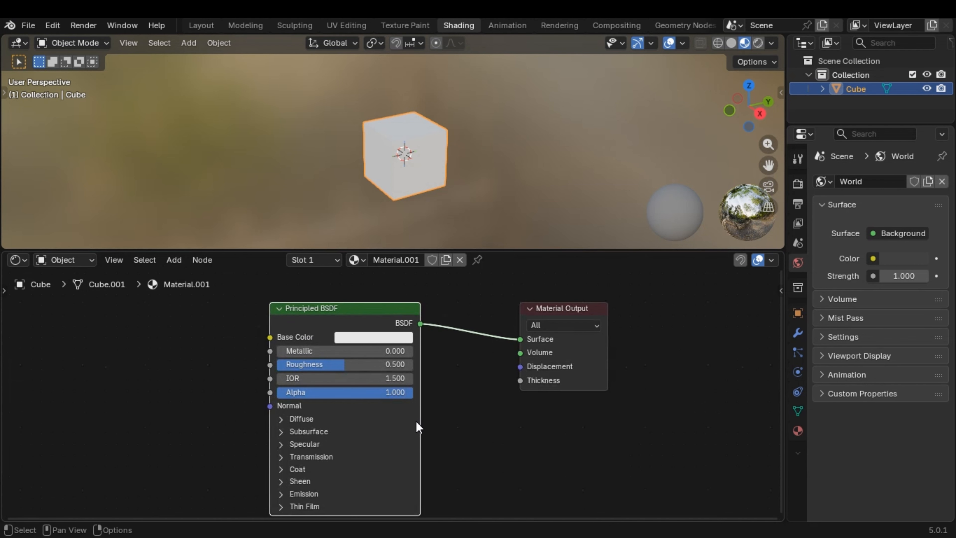
{"action": "scroll", "coordinate": [434, 416], "scroll_direction": "down", "scroll_amount": 1}
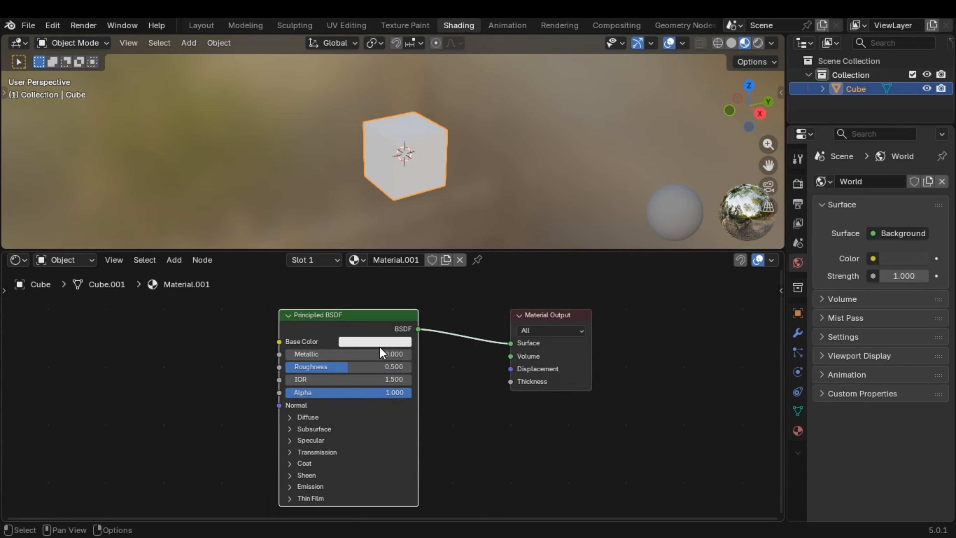
Step: Try out the color wheel and the hue, saturation and value settings for the Principled BSDF's Base Color
{"action": "left_click", "coordinate": [364, 340]}
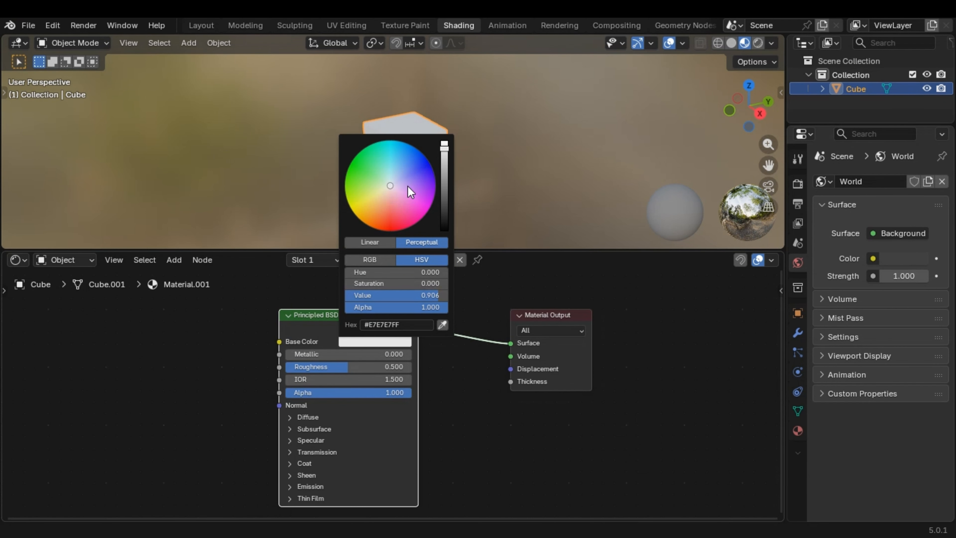
{"action": "mouse_move", "coordinate": [392, 183]}
{"action": "left_mouse_down"}
{"action": "mouse_move", "coordinate": [371, 226]}
{"action": "mouse_move", "coordinate": [352, 163]}
{"action": "mouse_move", "coordinate": [429, 164]}
{"action": "mouse_move", "coordinate": [407, 228]}
{"action": "mouse_move", "coordinate": [356, 217]}
{"action": "mouse_move", "coordinate": [347, 188]}
{"action": "mouse_move", "coordinate": [367, 198]}
{"action": "mouse_move", "coordinate": [390, 186]}
{"action": "left_mouse_up"}
{"action": "scroll", "coordinate": [657, 397], "scroll_direction": "left", "scroll_amount": 5, "text": "ctrl"}
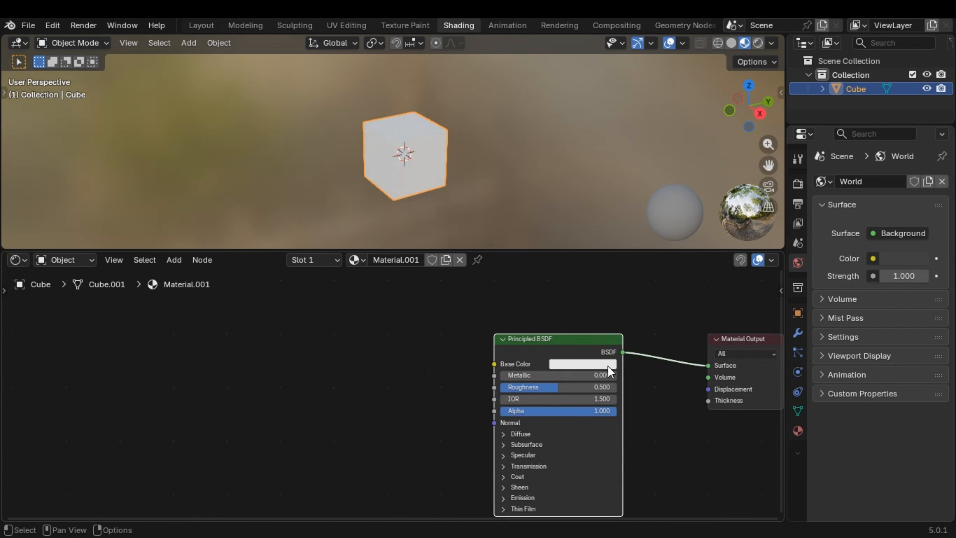
{"action": "left_click", "coordinate": [602, 365]}
{"action": "left_click_drag", "start_coordinate": [604, 240], "coordinate": [601, 177]}
{"action": "key", "text": "Escape"}
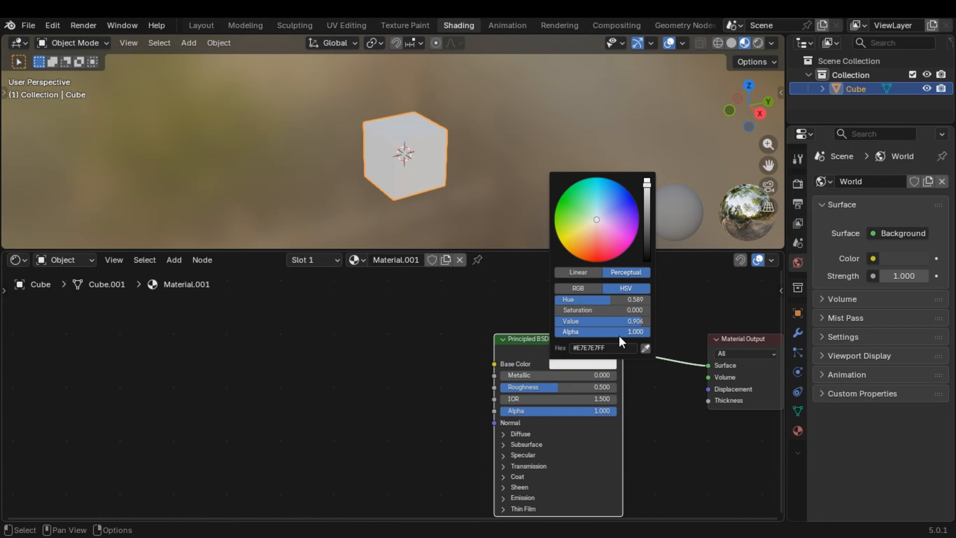
{"action": "left_click", "coordinate": [571, 363]}
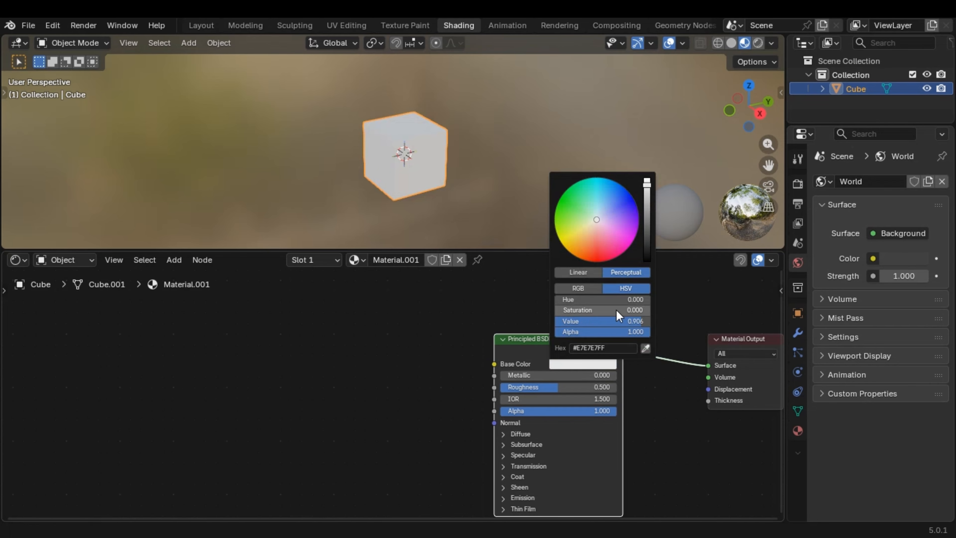
{"action": "left_click_drag", "start_coordinate": [610, 300], "coordinate": [647, 311]}
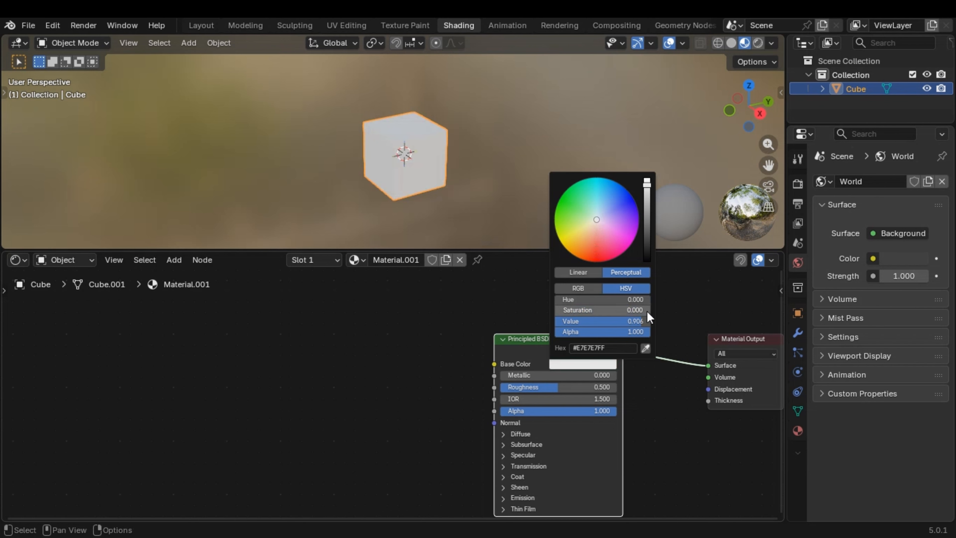
{"action": "mouse_move", "coordinate": [581, 320]}
{"action": "left_mouse_down"}
{"action": "mouse_move", "coordinate": [591, 321]}
{"action": "mouse_move", "coordinate": [512, 321]}
{"action": "mouse_move", "coordinate": [640, 321]}
{"action": "mouse_move", "coordinate": [582, 321]}
{"action": "mouse_move", "coordinate": [599, 327]}
{"action": "left_mouse_up"}
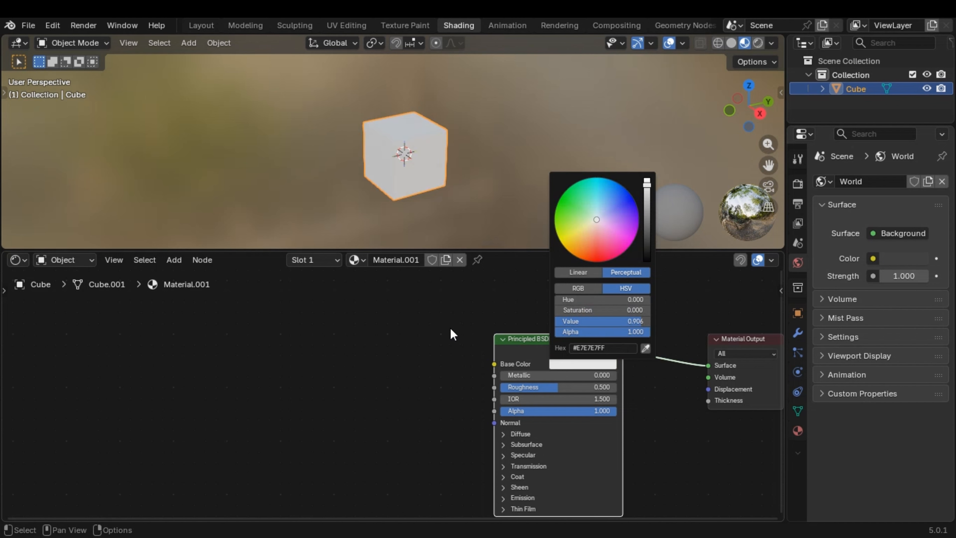
{"action": "scroll", "coordinate": [527, 324], "scroll_direction": "right", "scroll_amount": 5}
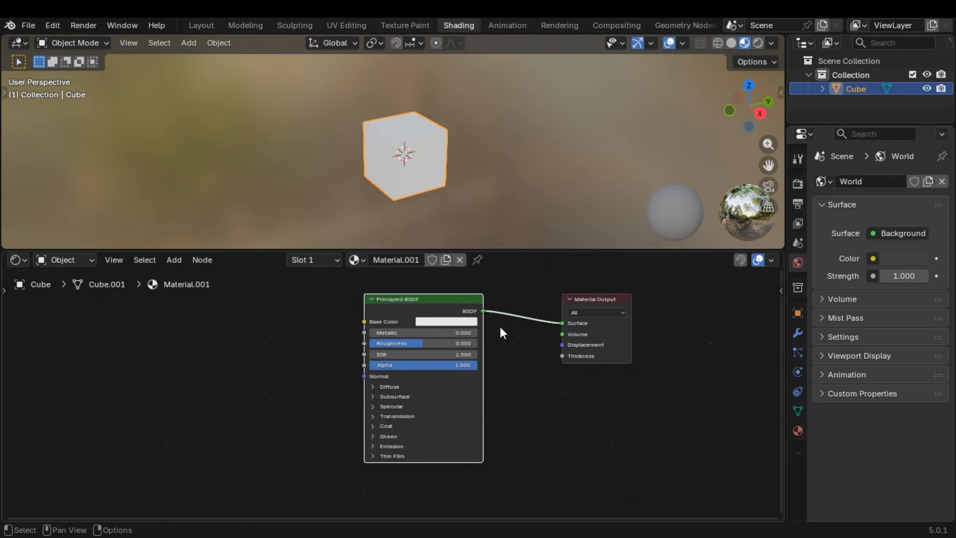
Step: Browse the categories of nodes that can be added to the material without adding one
{"action": "scroll", "coordinate": [500, 327], "scroll_direction": "down", "scroll_amount": 1}
{"action": "middle_click_drag", "start_coordinate": [500, 327], "coordinate": [514, 333]}
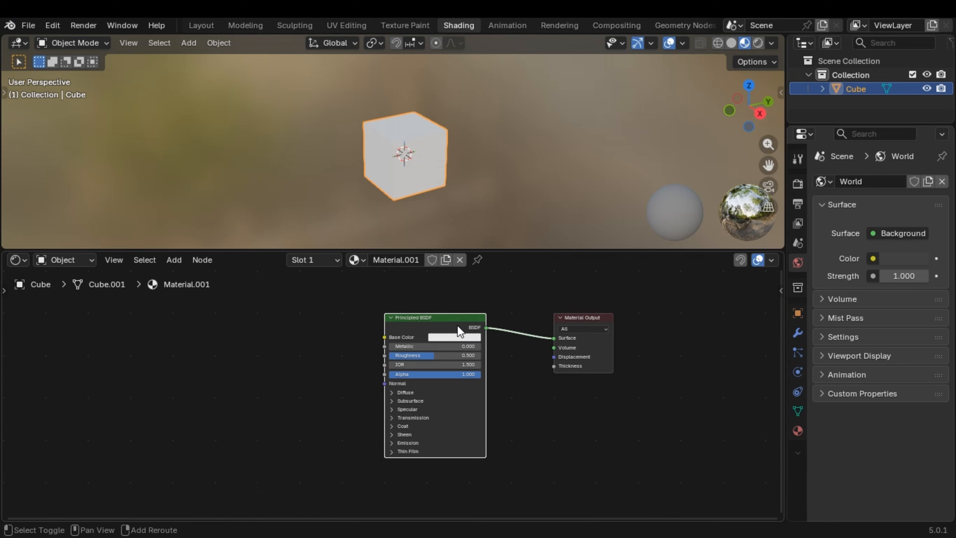
{"action": "key", "text": "shift+a"}
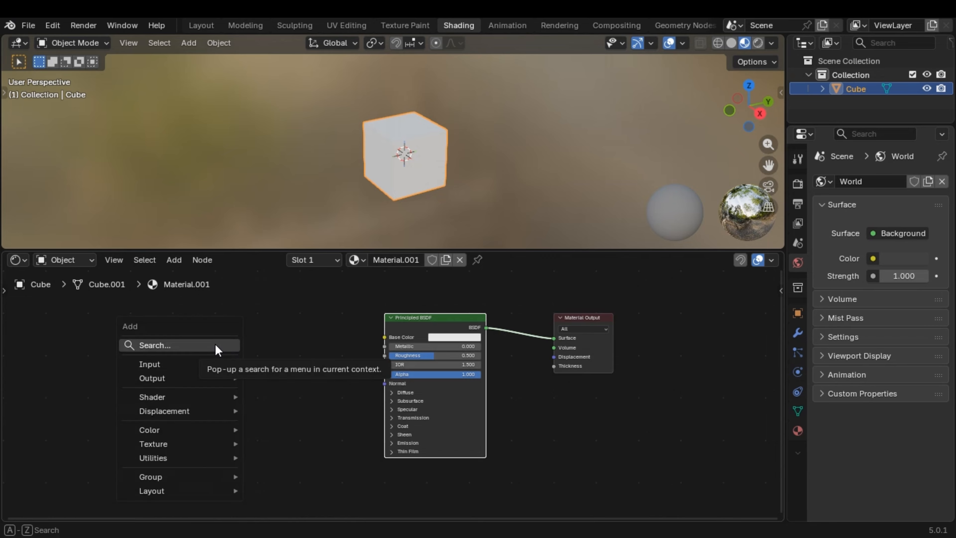
{"action": "mouse_move", "coordinate": [226, 364]}
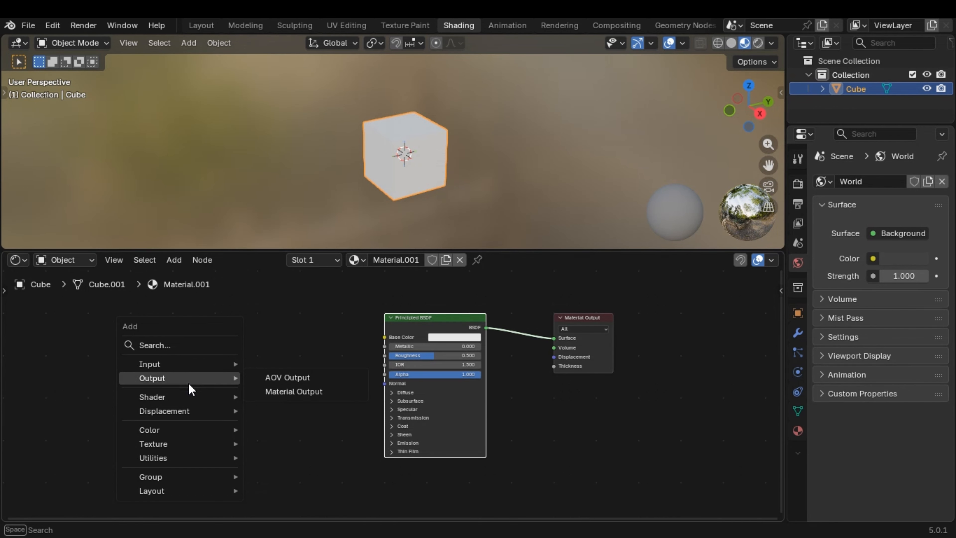
{"action": "mouse_move", "coordinate": [209, 397]}
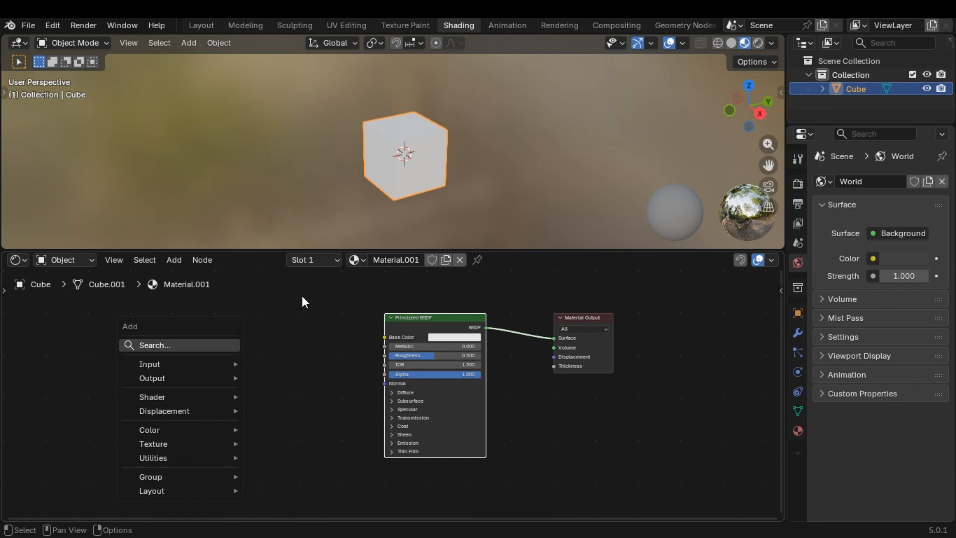
{"action": "left_click", "coordinate": [315, 323]}
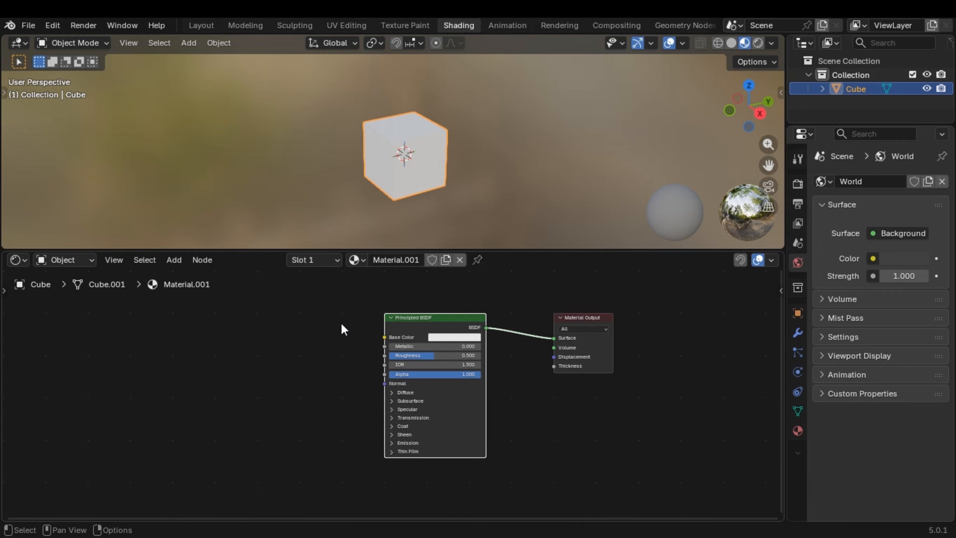
Step: Select the Material Output node and try moving it around beside the Principled BSDF
{"action": "key", "text": "Home"}
{"action": "middle_click_drag", "start_coordinate": [428, 390], "coordinate": [358, 446]}
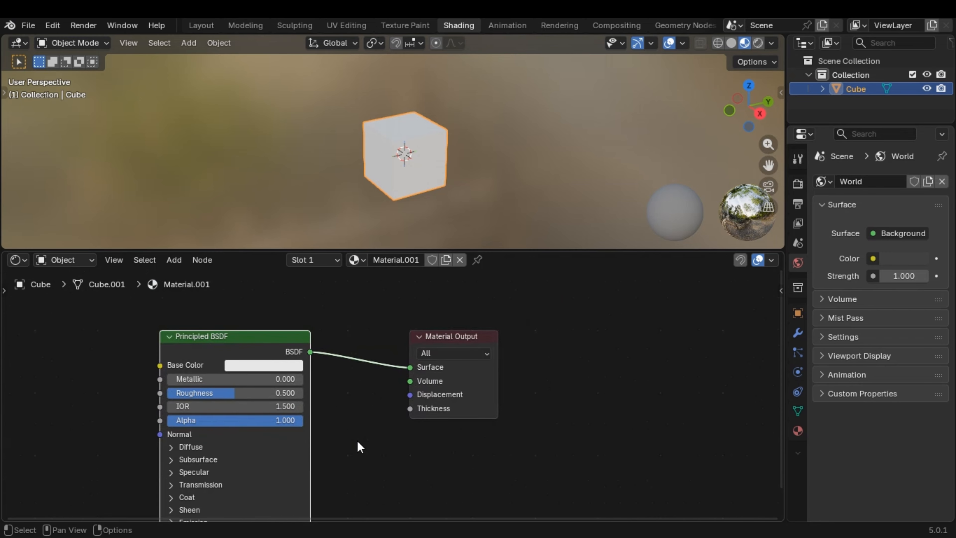
{"action": "left_click", "coordinate": [454, 339]}
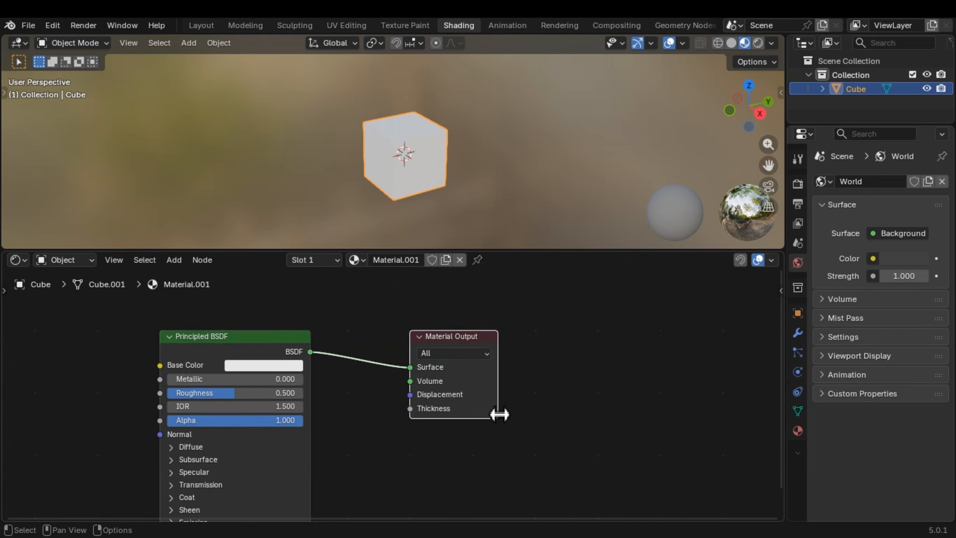
{"action": "scroll", "coordinate": [499, 415], "scroll_direction": "down", "scroll_amount": 1}
{"action": "middle_click_drag", "start_coordinate": [499, 416], "coordinate": [523, 391]}
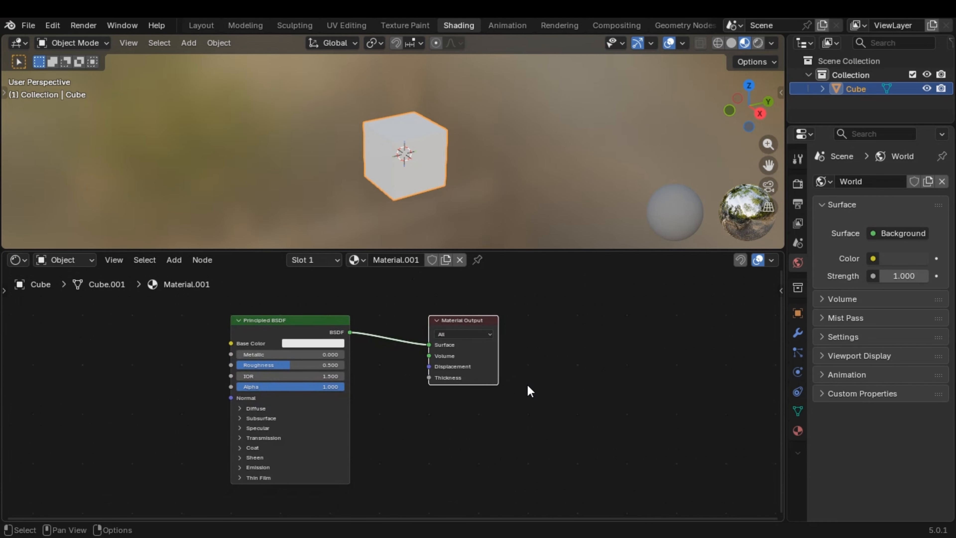
{"action": "scroll", "coordinate": [536, 386], "scroll_direction": "down", "scroll_amount": 1}
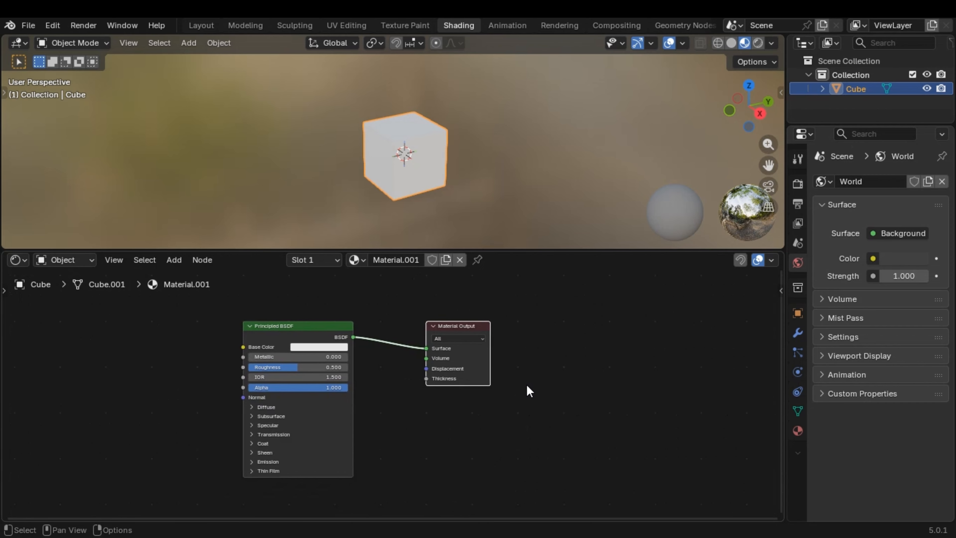
{"action": "middle_click_drag", "start_coordinate": [528, 388], "coordinate": [542, 390]}
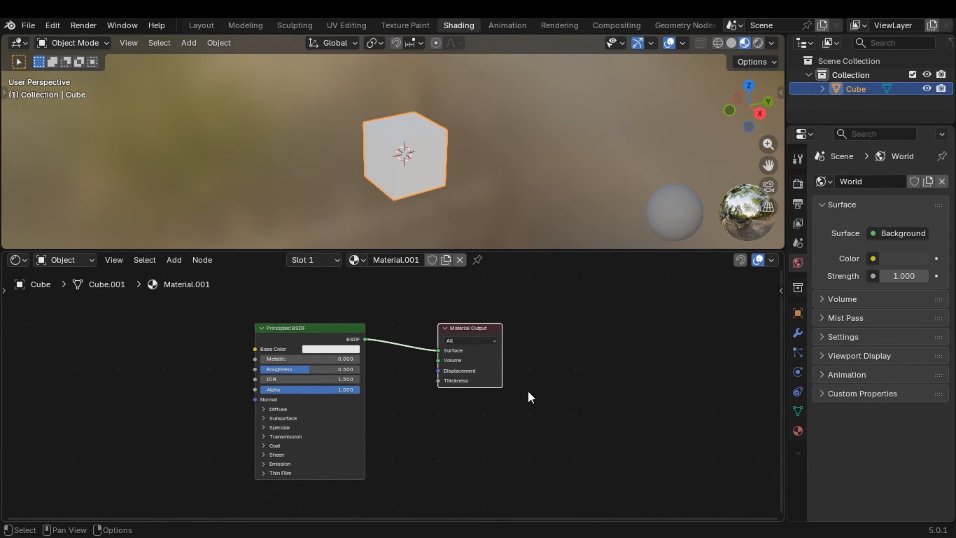
{"action": "key", "text": "g"}
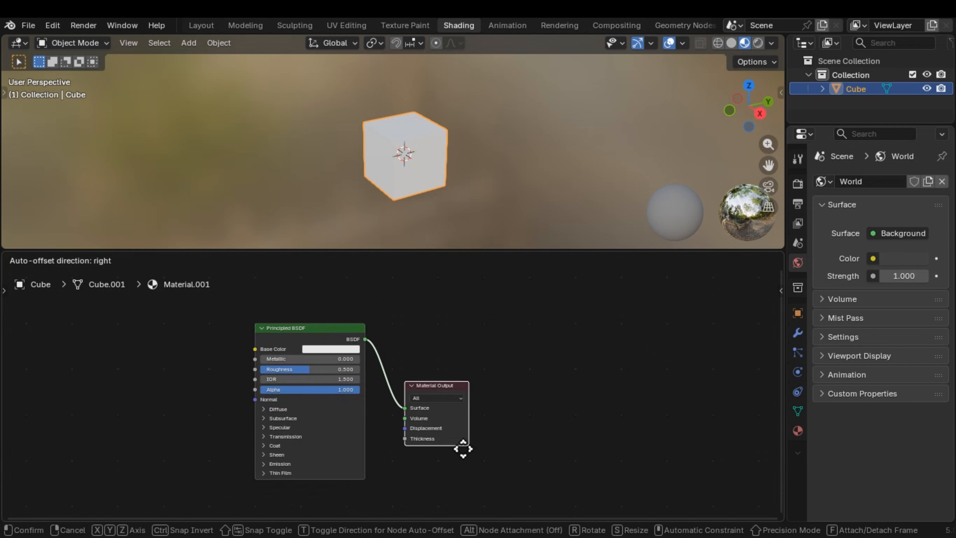
{"action": "left_click", "coordinate": [483, 337]}
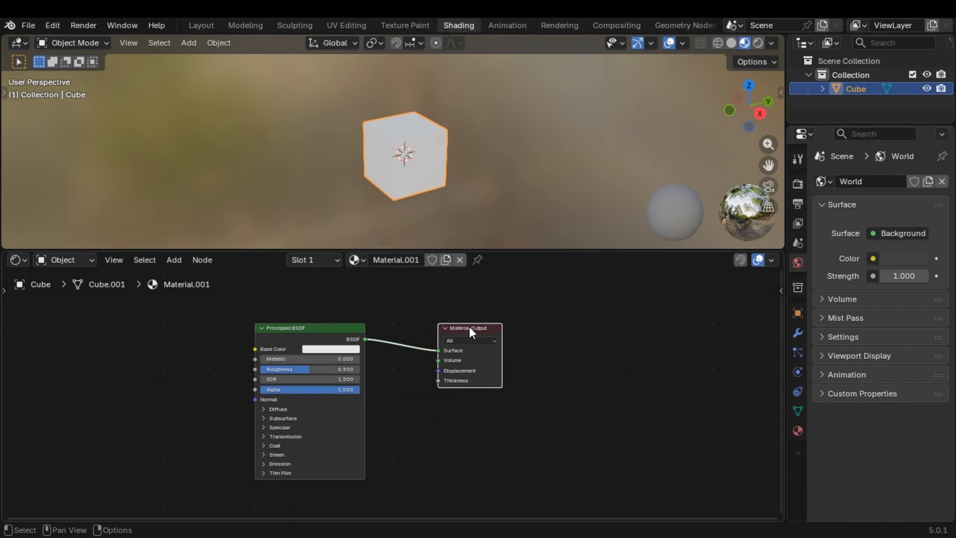
Step: Try repositioning the Material Output node several more times, cancelling the last moves
{"action": "key", "text": "g"}
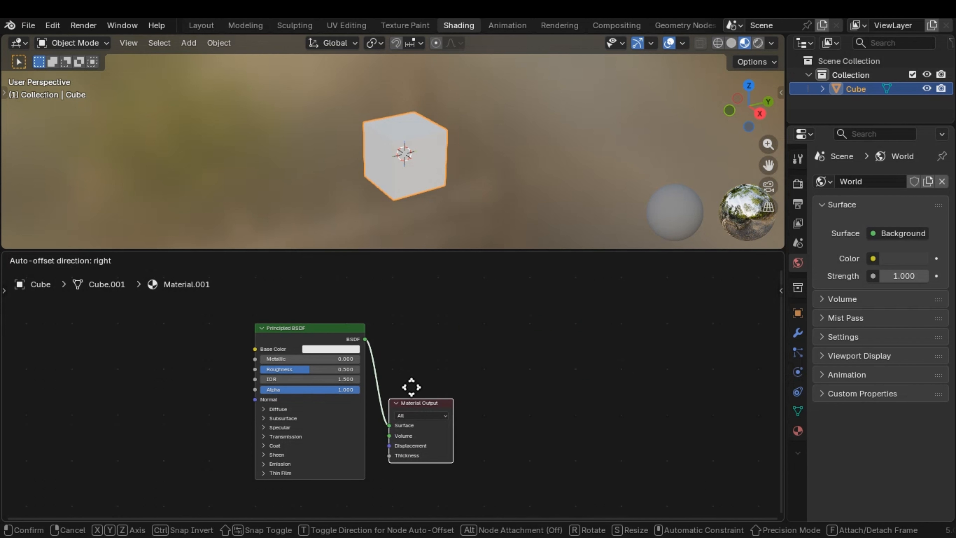
{"action": "left_click", "coordinate": [489, 329]}
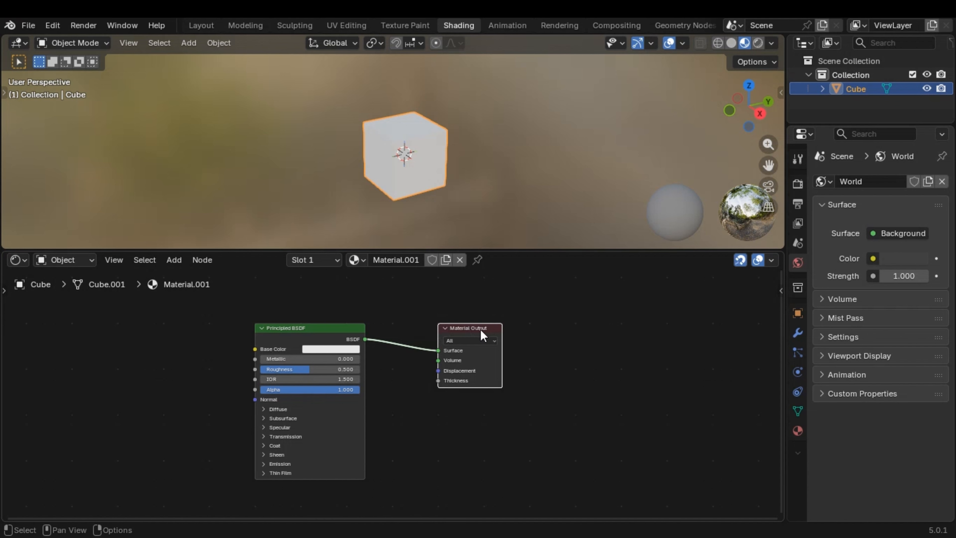
{"action": "left_click_drag", "start_coordinate": [490, 330], "coordinate": [459, 329]}
{"action": "right_click", "coordinate": [460, 329]}
{"action": "scroll", "coordinate": [467, 396], "scroll_direction": "up", "scroll_amount": 3}
{"action": "middle_click_drag", "start_coordinate": [556, 387], "coordinate": [463, 385]}
{"action": "key", "text": "g"}
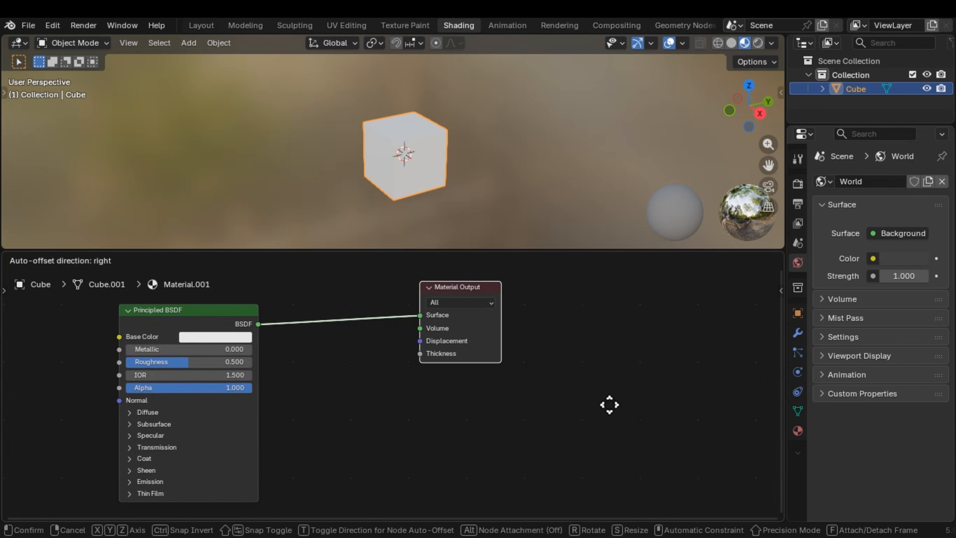
{"action": "right_click", "coordinate": [498, 415]}
Step: Try scaling and rotating the Material Output node on its own
{"action": "key", "text": "s"}
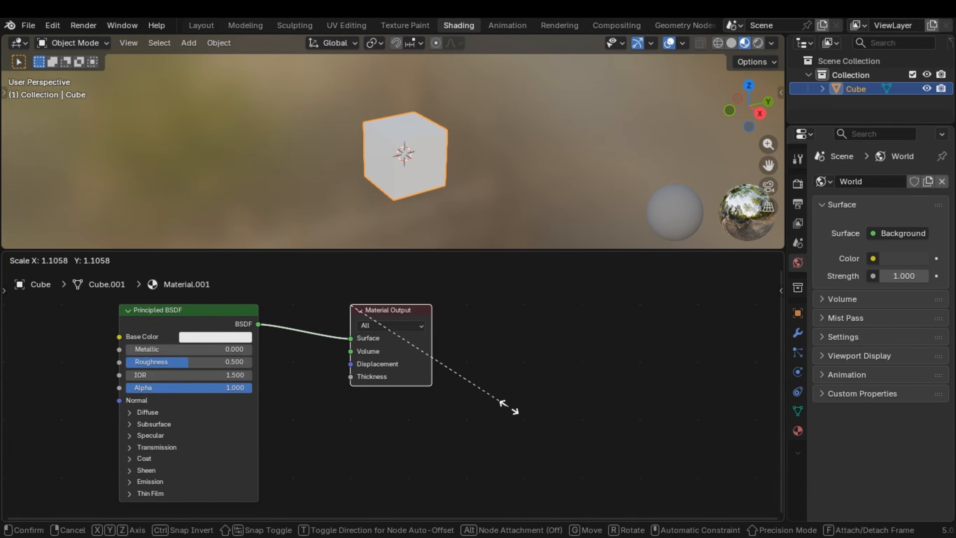
{"action": "right_click", "coordinate": [525, 421]}
{"action": "middle_click_drag", "start_coordinate": [474, 404], "coordinate": [511, 418]}
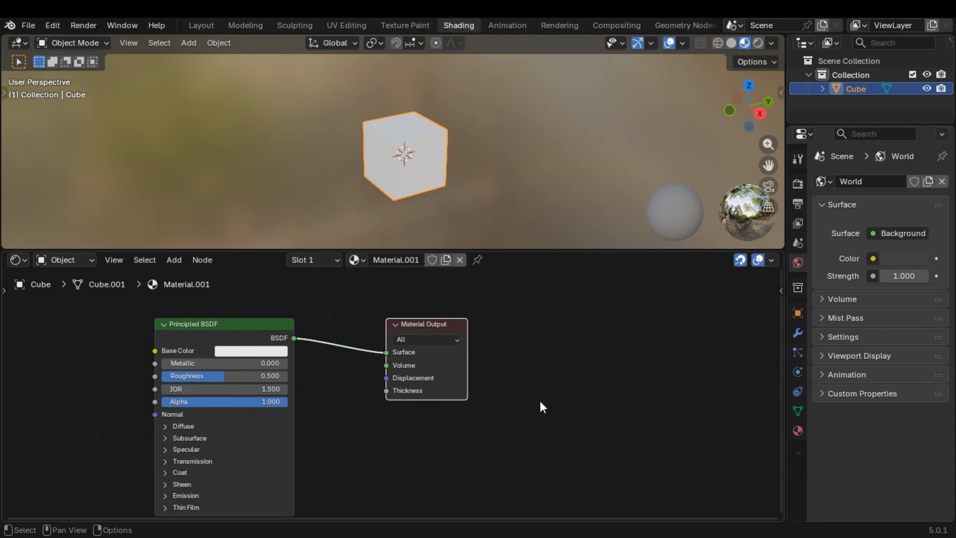
{"action": "key", "text": "r"}
{"action": "right_click", "coordinate": [486, 376]}
Step: Select both the Principled BSDF and Material Output nodes and try rotating them together
{"action": "left_click", "coordinate": [238, 331]}
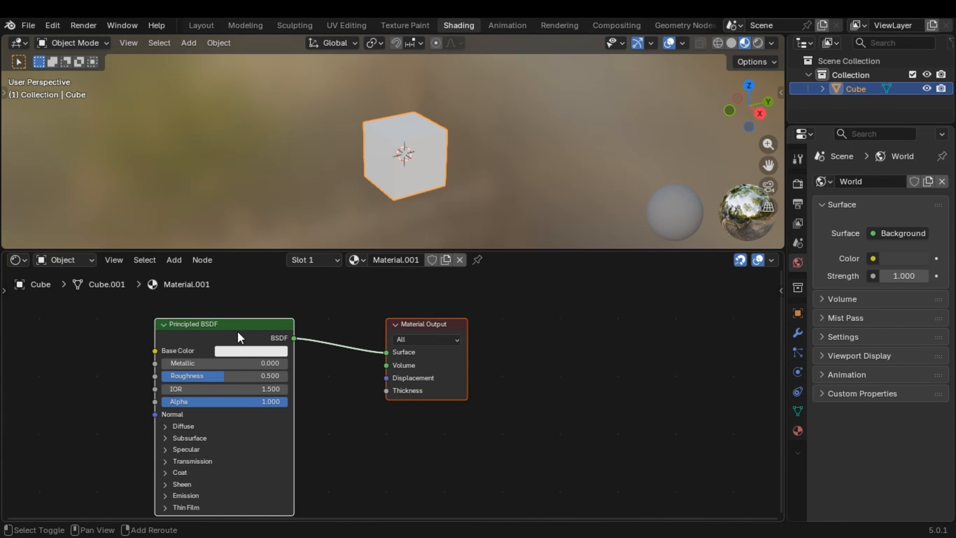
{"action": "left_click", "coordinate": [448, 376], "text": "shift"}
{"action": "key", "text": "r"}
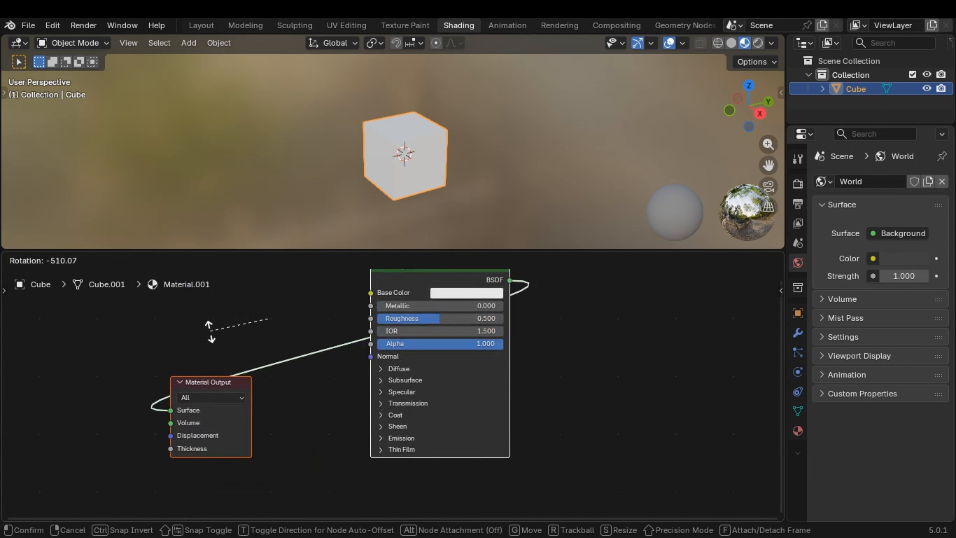
{"action": "key", "text": "Escape"}
Step: Try scaling the two selected nodes to spread them apart, cancelling the transform
{"action": "scroll", "coordinate": [441, 339], "scroll_direction": "down", "scroll_amount": 1}
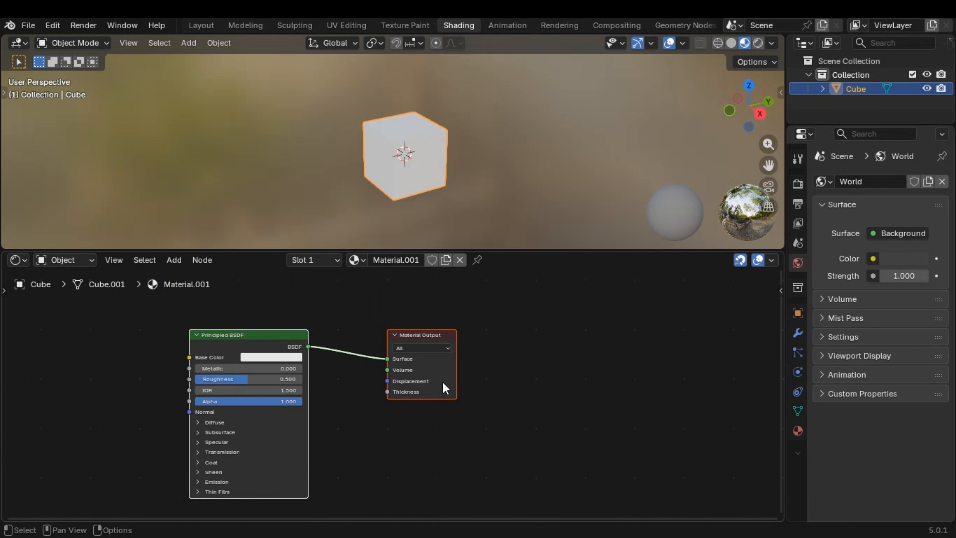
{"action": "key", "text": "s"}
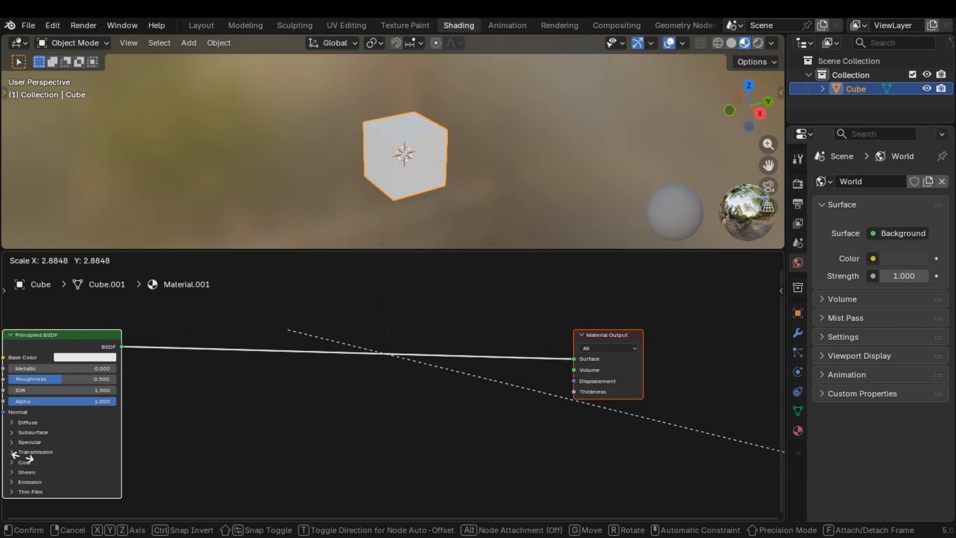
{"action": "right_click", "coordinate": [438, 406]}
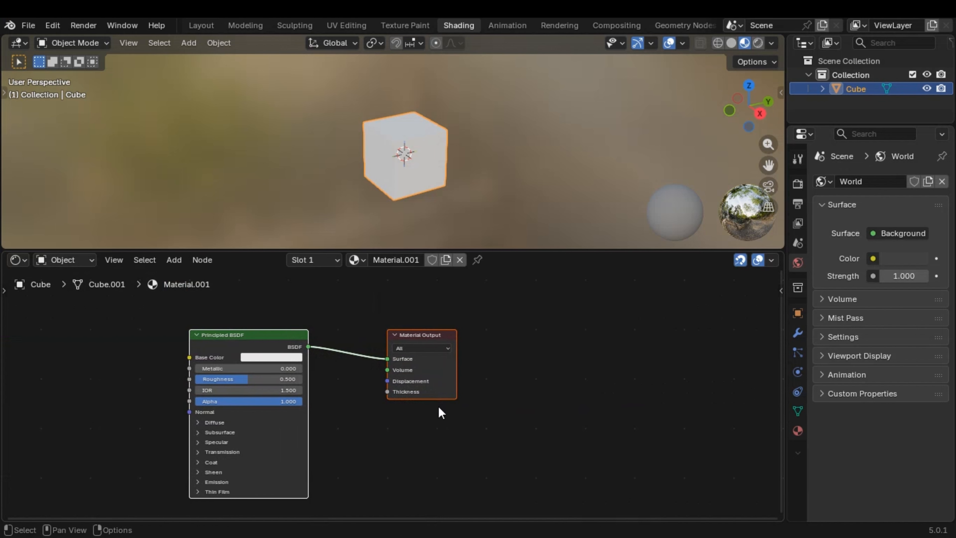
Step: Cut the link between the Principled BSDF and Material Output nodes, then reconnect BSDF to Surface
{"action": "middle_click_drag", "start_coordinate": [353, 364], "coordinate": [389, 374]}
{"action": "scroll", "coordinate": [376, 371], "scroll_direction": "up", "scroll_amount": 1}
{"action": "left_click_drag", "start_coordinate": [394, 347], "coordinate": [389, 379]}
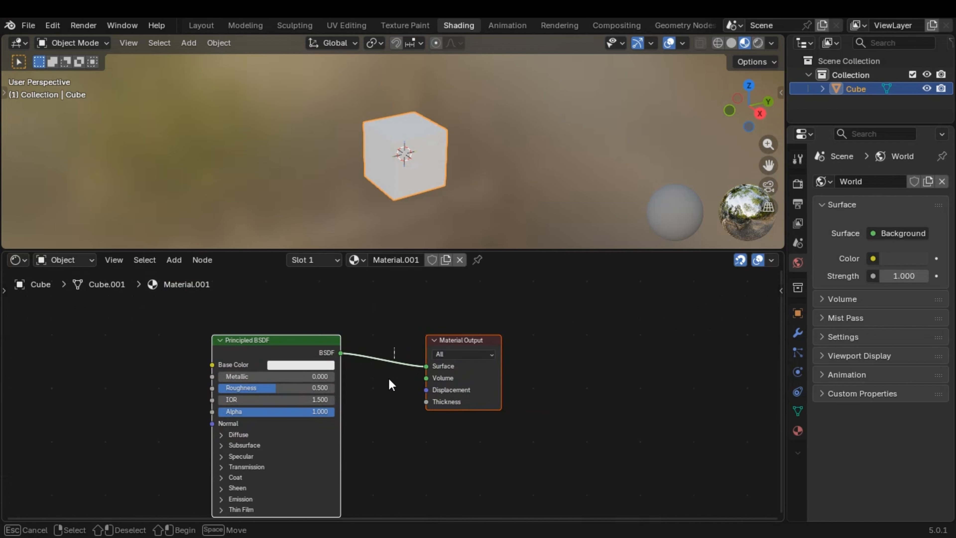
{"action": "right_click_drag", "start_coordinate": [387, 383], "coordinate": [408, 363], "text": "ctrl"}
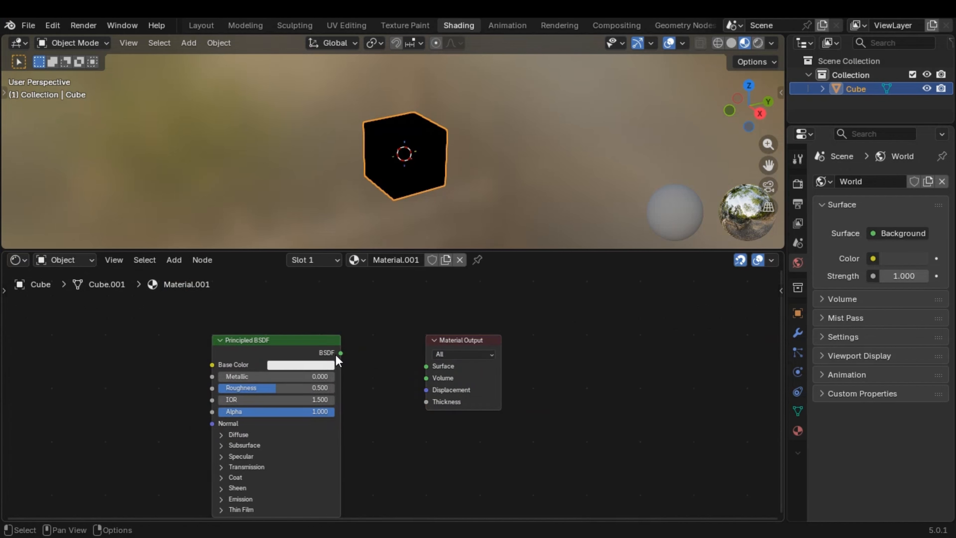
{"action": "left_click_drag", "start_coordinate": [338, 354], "coordinate": [425, 371]}
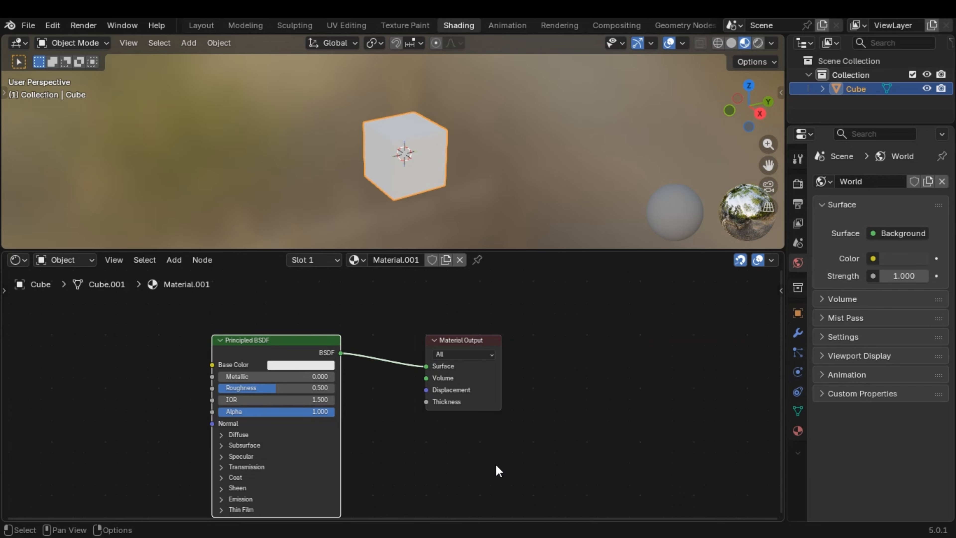
Step: Move the Material Output node slightly farther away from the Principled BSDF node
{"action": "scroll", "coordinate": [429, 438], "scroll_direction": "up", "scroll_amount": 1}
{"action": "middle_click_drag", "start_coordinate": [429, 437], "coordinate": [456, 455]}
{"action": "left_click_drag", "start_coordinate": [529, 349], "coordinate": [556, 347]}
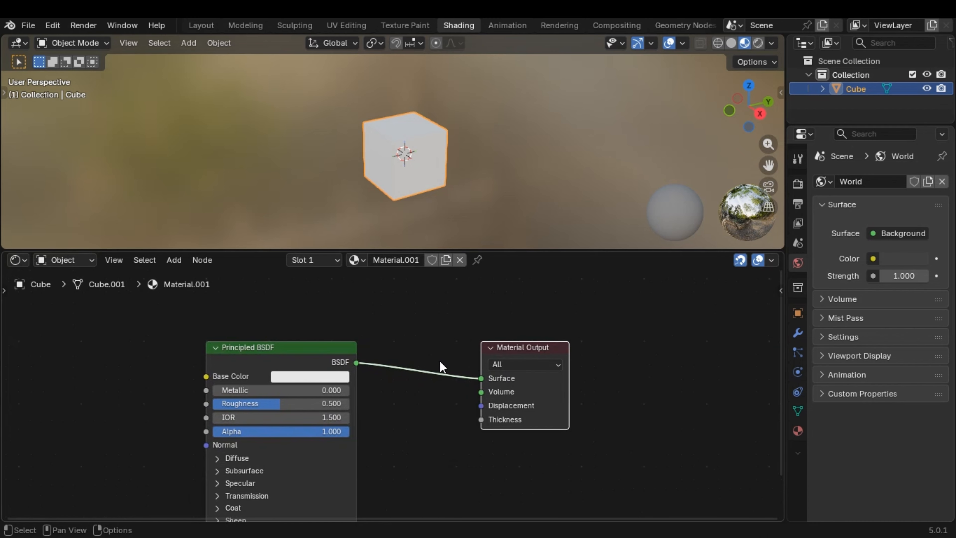
Step: Cut the node link again and connect the BSDF output to both the Surface and Volume inputs of Material Output
{"action": "key", "text": "ctrl"}
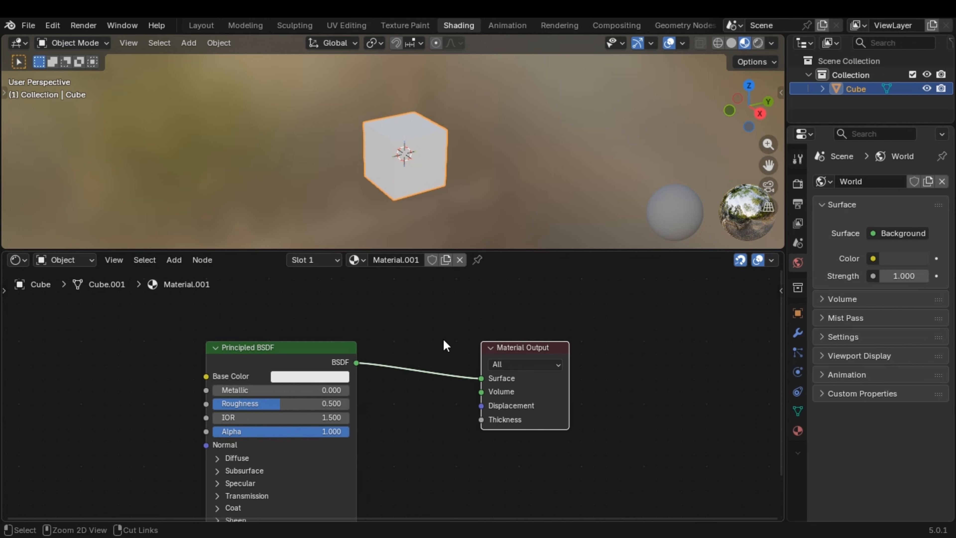
{"action": "right_click_drag", "start_coordinate": [443, 339], "coordinate": [409, 405], "text": "ctrl"}
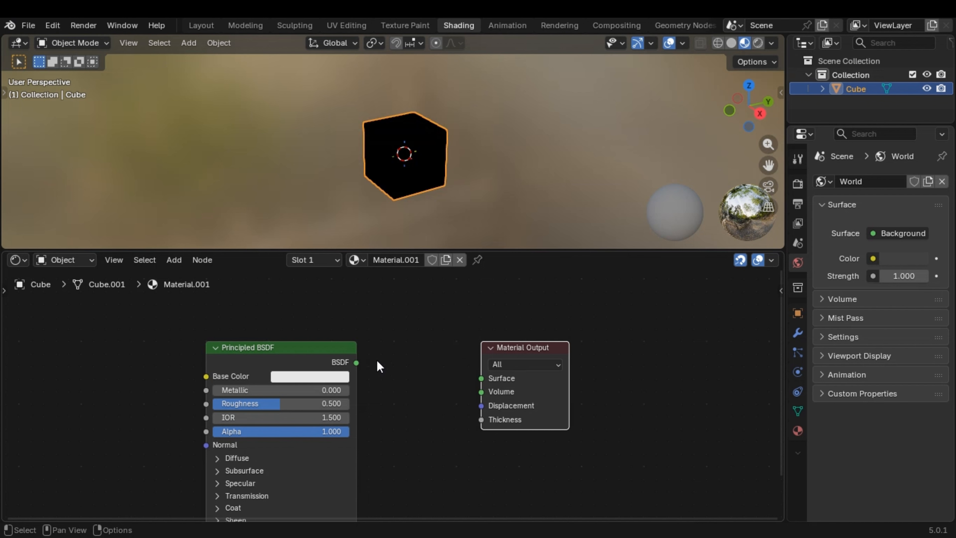
{"action": "left_click_drag", "start_coordinate": [356, 361], "coordinate": [481, 378]}
{"action": "left_click_drag", "start_coordinate": [358, 361], "coordinate": [479, 393]}
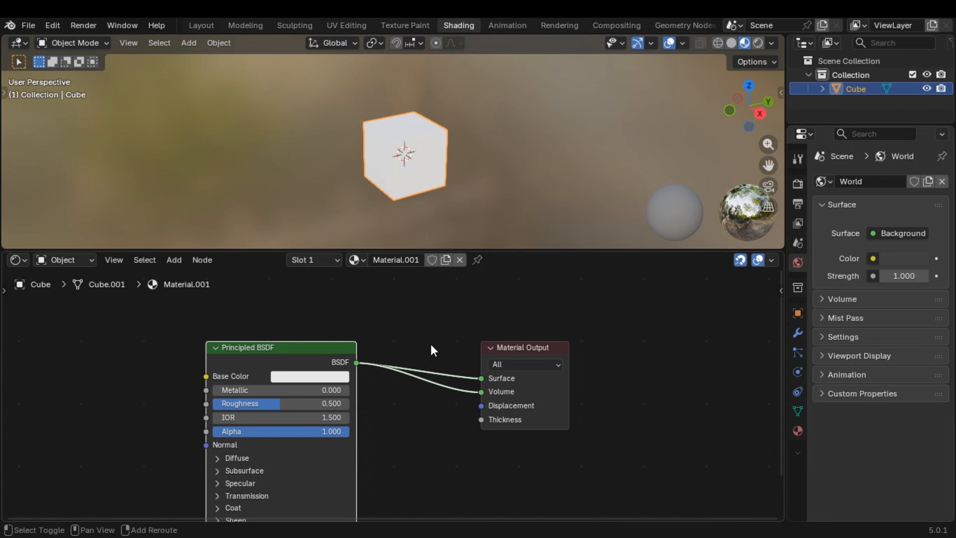
Step: Add a reroute point across the Surface and Volume links and try repositioning it between the two nodes
{"action": "mouse_move", "coordinate": [434, 328]}
{"action": "right_mouse_down", "text": "shift"}
{"action": "mouse_move", "coordinate": [438, 363]}
{"action": "mouse_move", "coordinate": [417, 422]}
{"action": "right_mouse_up", "text": "shift"}
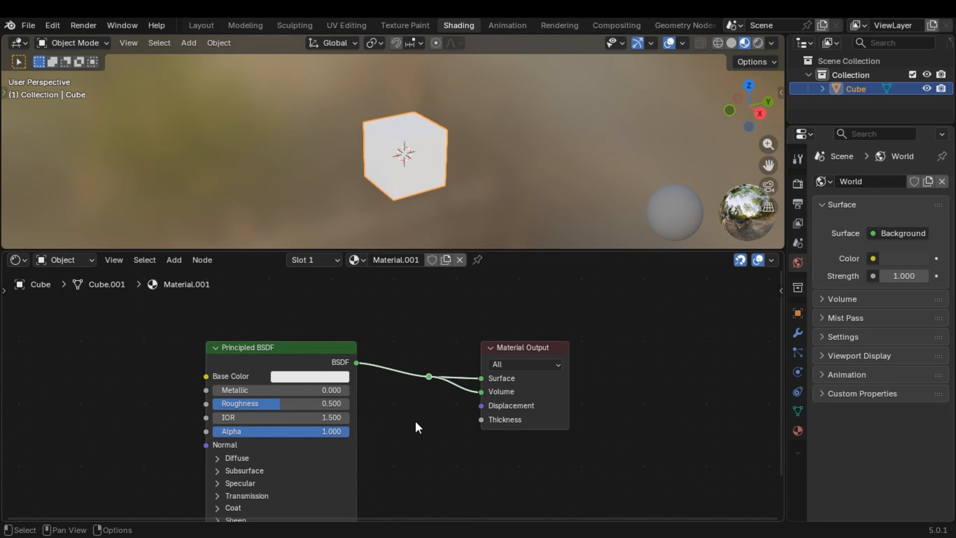
{"action": "mouse_move", "coordinate": [426, 379]}
{"action": "left_mouse_down"}
{"action": "mouse_move", "coordinate": [430, 389]}
{"action": "mouse_move", "coordinate": [431, 369]}
{"action": "left_mouse_up"}
{"action": "left_click_drag", "start_coordinate": [429, 377], "coordinate": [476, 423]}
{"action": "key", "text": "g"}
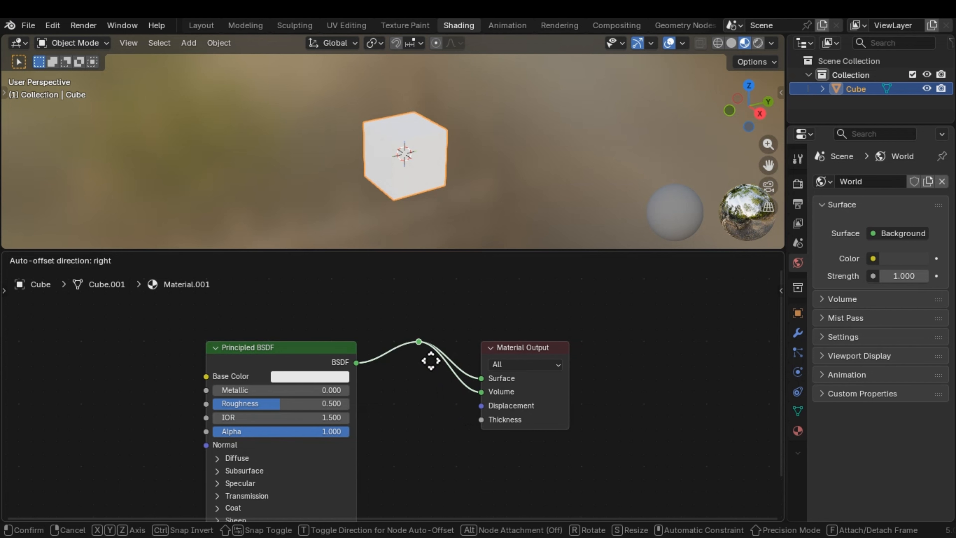
{"action": "left_click", "coordinate": [417, 402]}
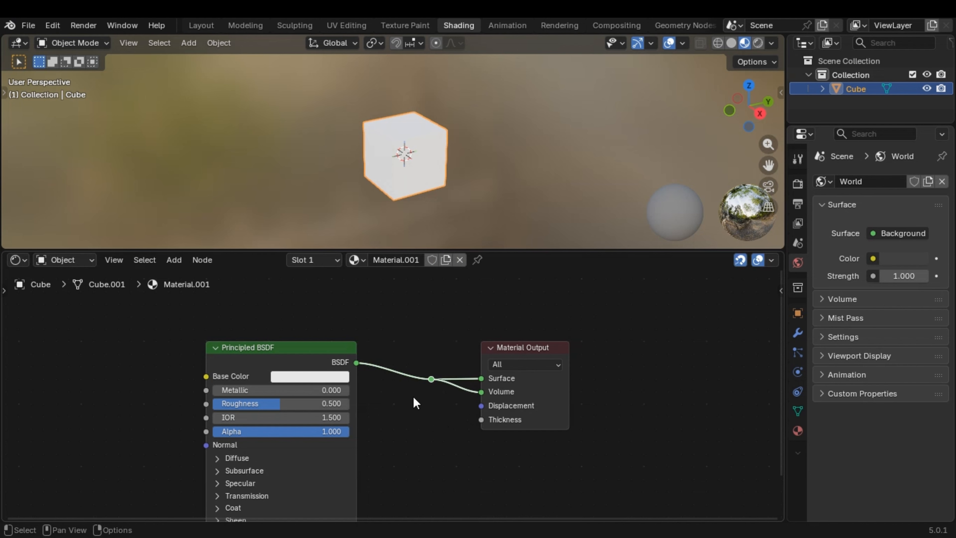
Step: Dissolve the reroute point while preserving its links and remove the Volume link, leaving BSDF connected only to Surface
{"action": "scroll", "coordinate": [503, 386], "scroll_direction": "down", "scroll_amount": 3}
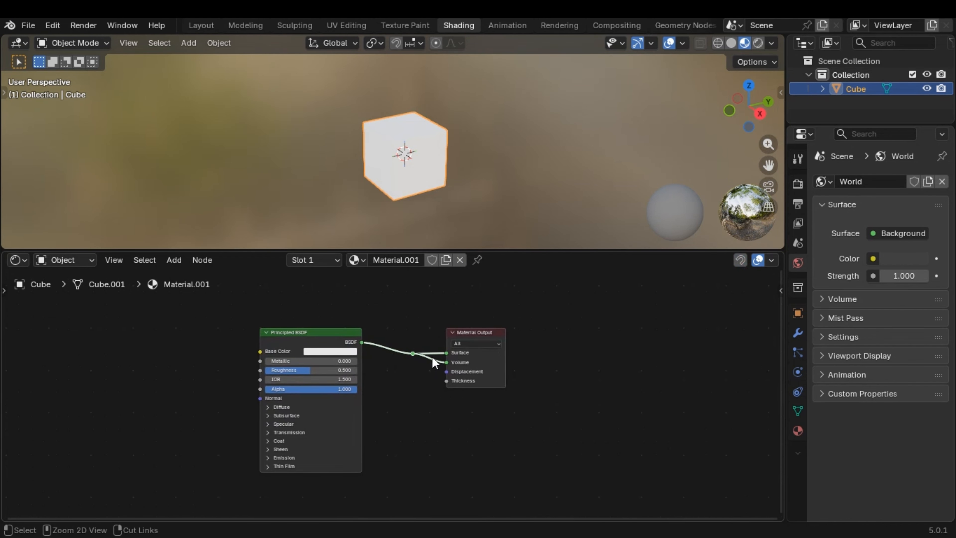
{"action": "key", "text": "ctrl+x"}
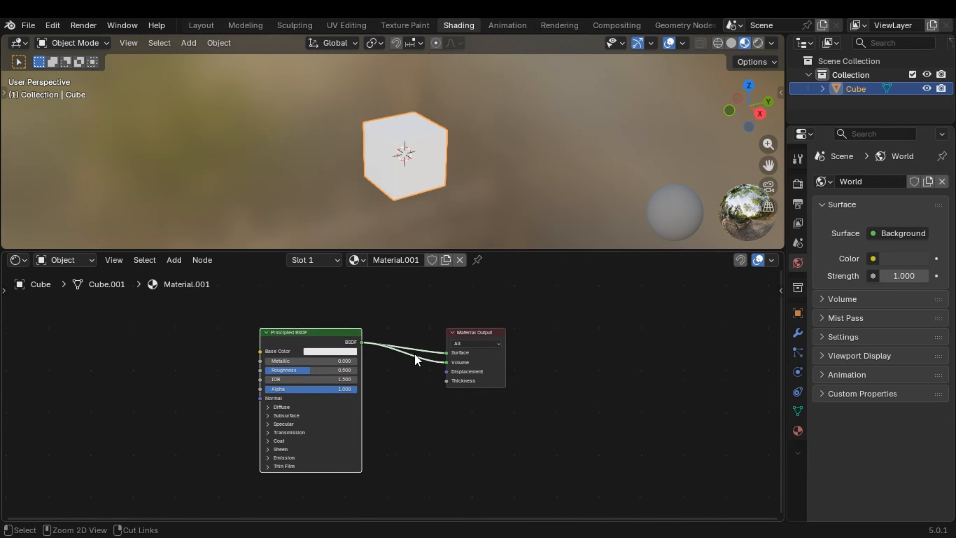
{"action": "middle_click_drag", "start_coordinate": [425, 392], "coordinate": [520, 398]}
{"action": "scroll", "coordinate": [476, 391], "scroll_direction": "up", "scroll_amount": 2}
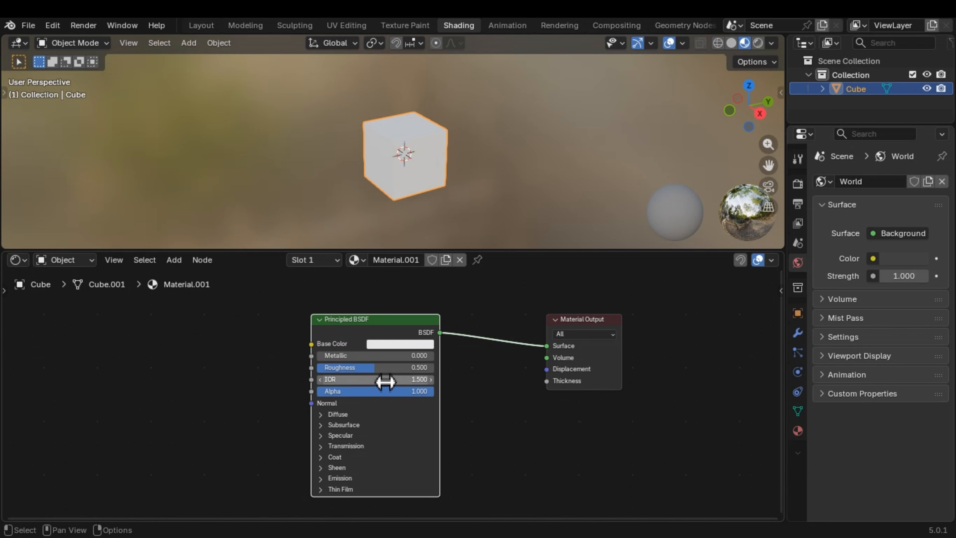
{"action": "middle_click_drag", "start_coordinate": [376, 386], "coordinate": [415, 386]}
{"action": "scroll", "coordinate": [411, 385], "scroll_direction": "up", "scroll_amount": 1}
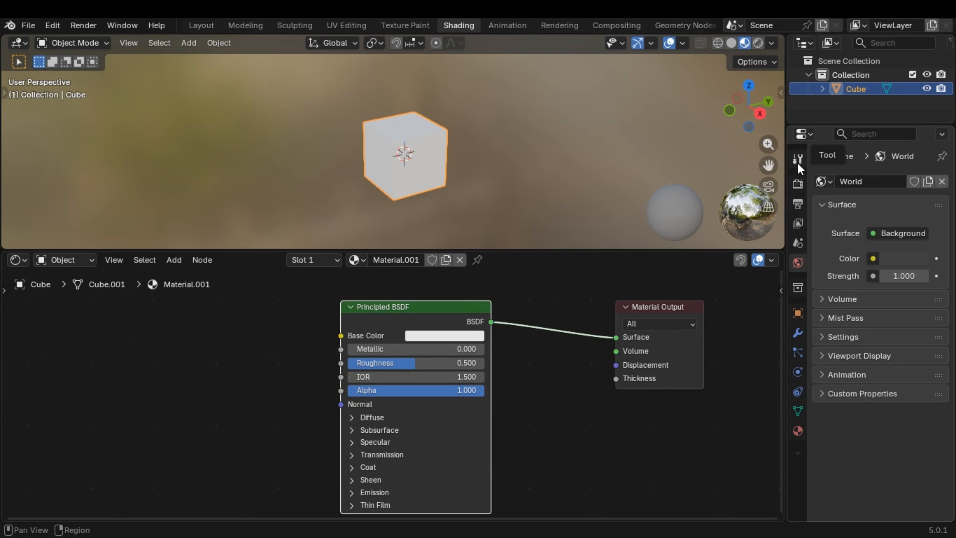
Step: Set the render engine to Cycles with GPU Compute as the device
{"action": "left_click", "coordinate": [798, 176]}
{"action": "left_click", "coordinate": [911, 181]}
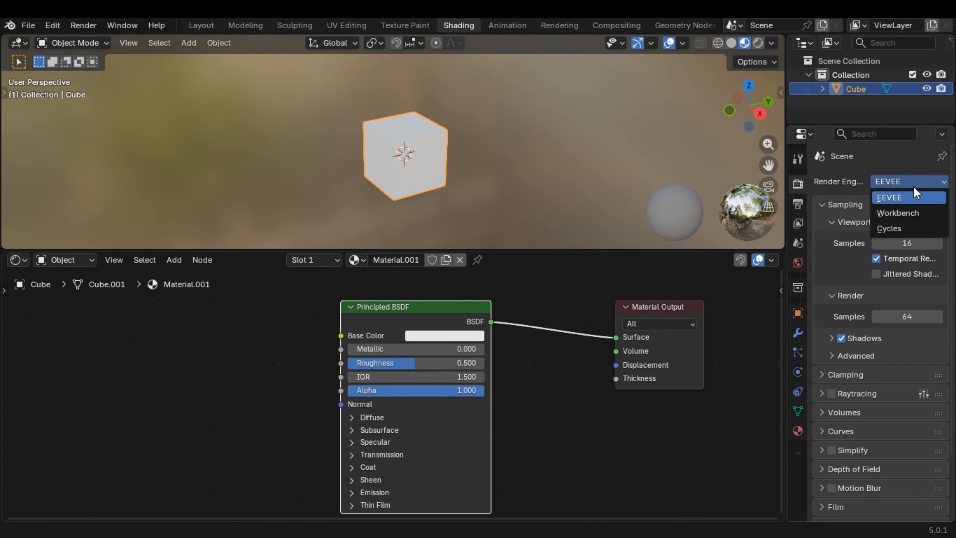
{"action": "left_click", "coordinate": [918, 227]}
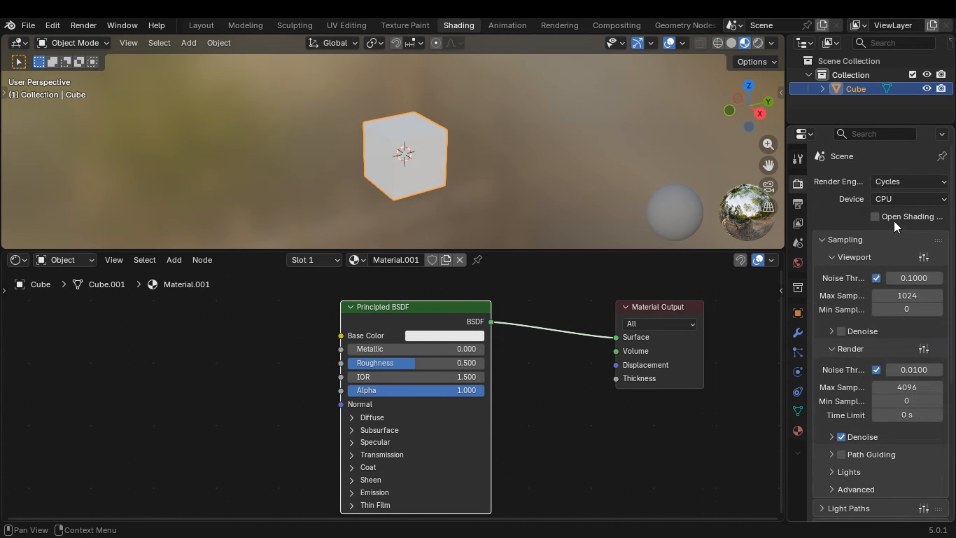
{"action": "left_click", "coordinate": [897, 199]}
{"action": "left_click", "coordinate": [891, 229]}
{"action": "scroll", "coordinate": [448, 175], "scroll_direction": "down", "scroll_amount": 3}
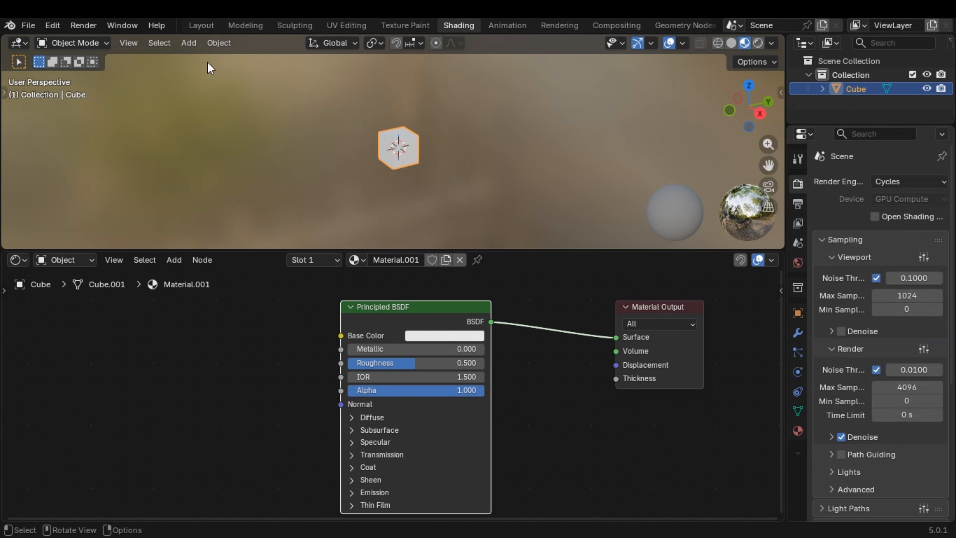
Step: Switch to the Layout workspace and add an area light to the scene
{"action": "left_click", "coordinate": [199, 26]}
{"action": "scroll", "coordinate": [426, 245], "scroll_direction": "down", "scroll_amount": 4}
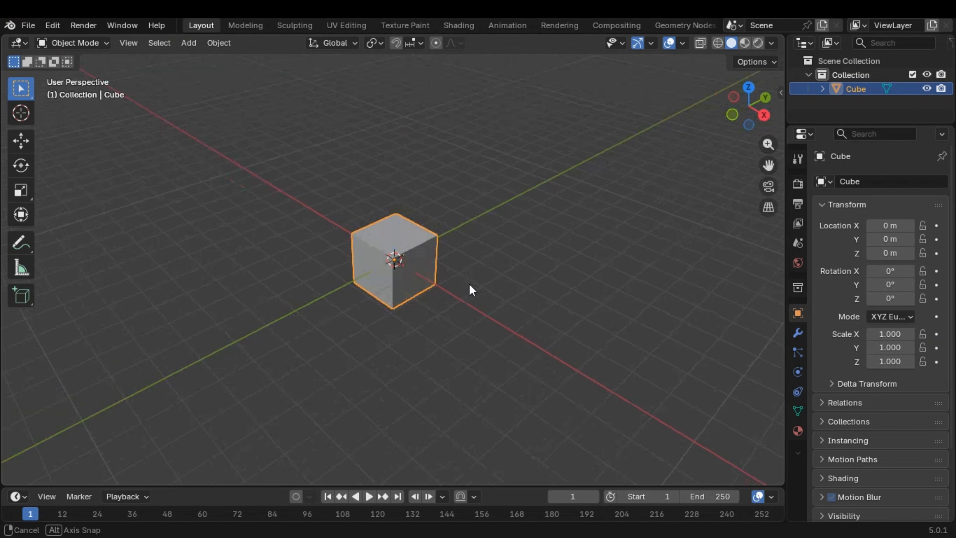
{"action": "key", "text": "shift+a"}
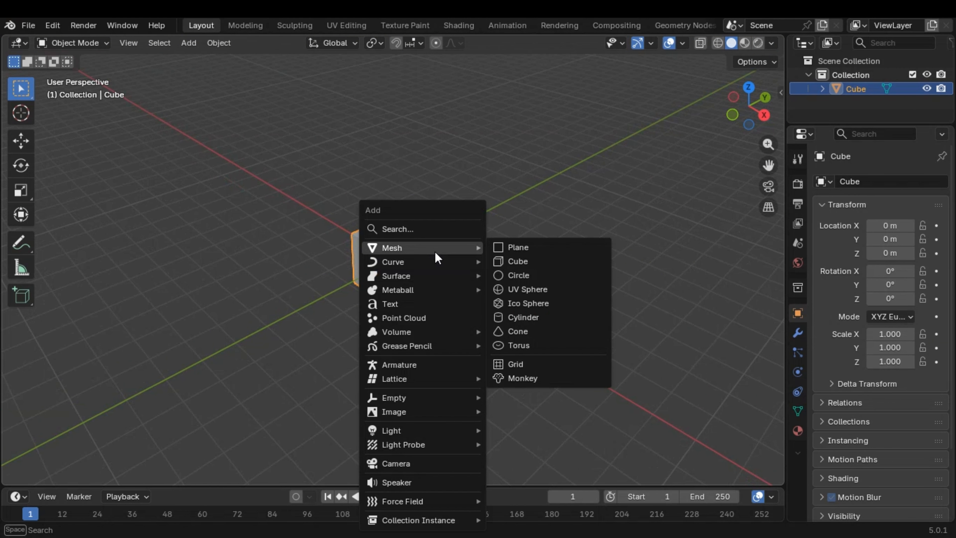
{"action": "mouse_move", "coordinate": [420, 432]}
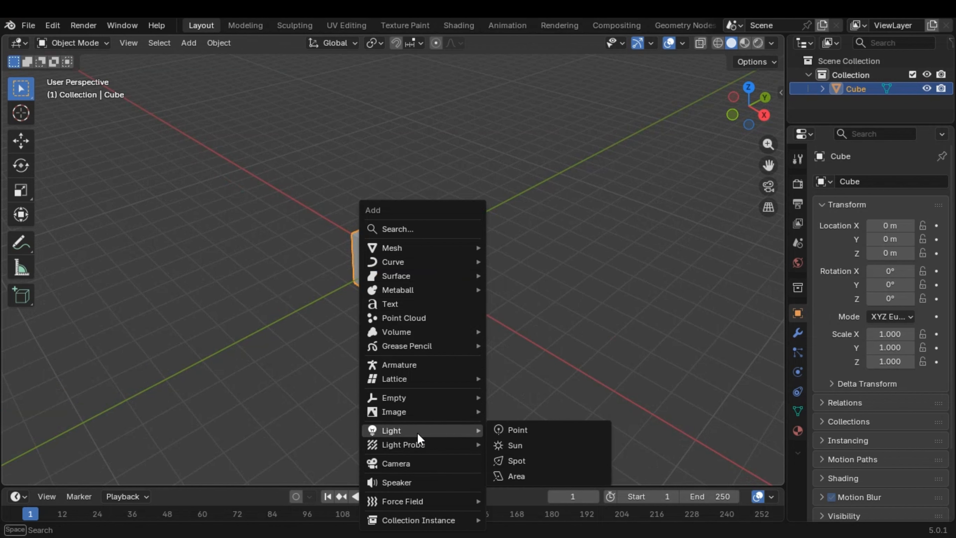
{"action": "left_click", "coordinate": [554, 479]}
{"action": "scroll", "coordinate": [490, 349], "scroll_direction": "down", "scroll_amount": 4}
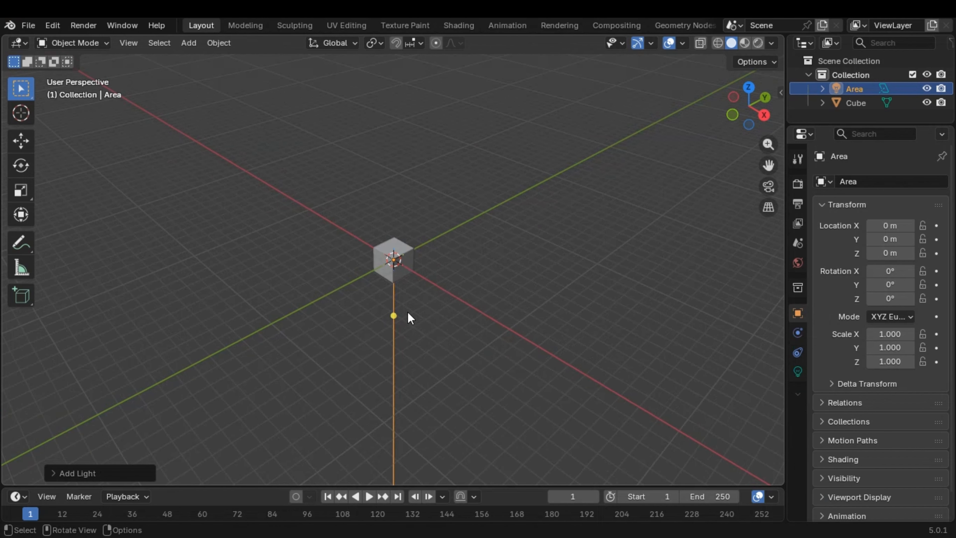
Step: Raise the area light straight up along Z to about 9.22 m and scale it up well beyond the cube's width
{"action": "key", "text": "g"}
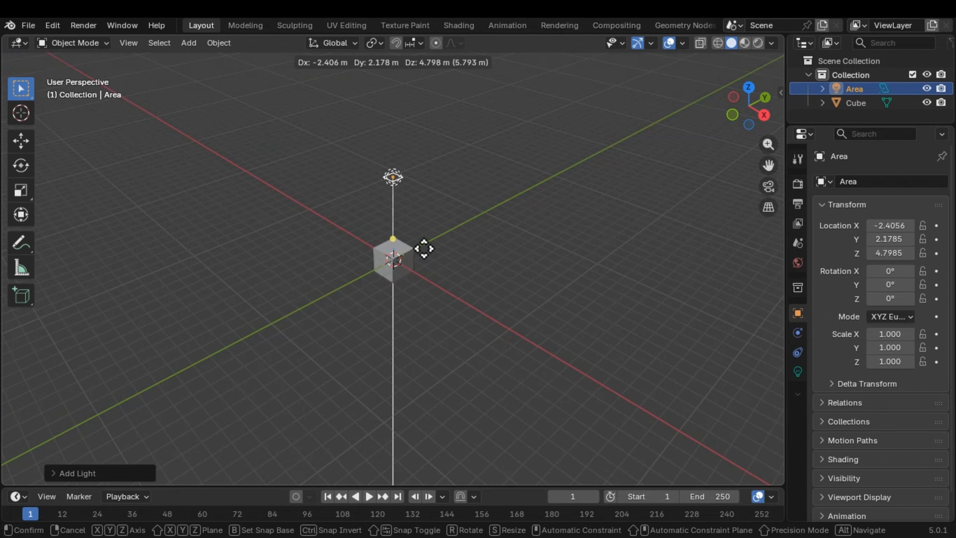
{"action": "key", "text": "z"}
{"action": "left_click", "coordinate": [420, 209]}
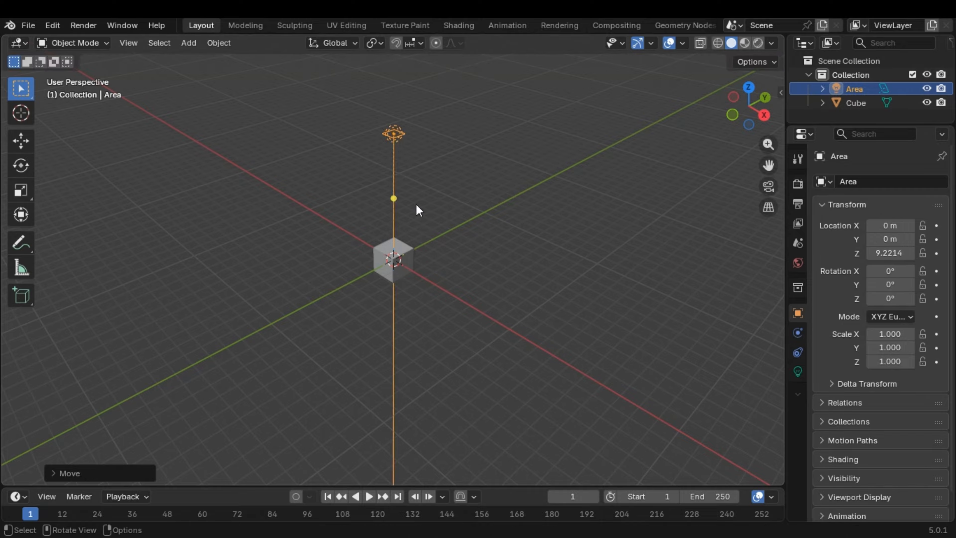
{"action": "key", "text": "s"}
{"action": "left_click", "coordinate": [433, 154]}
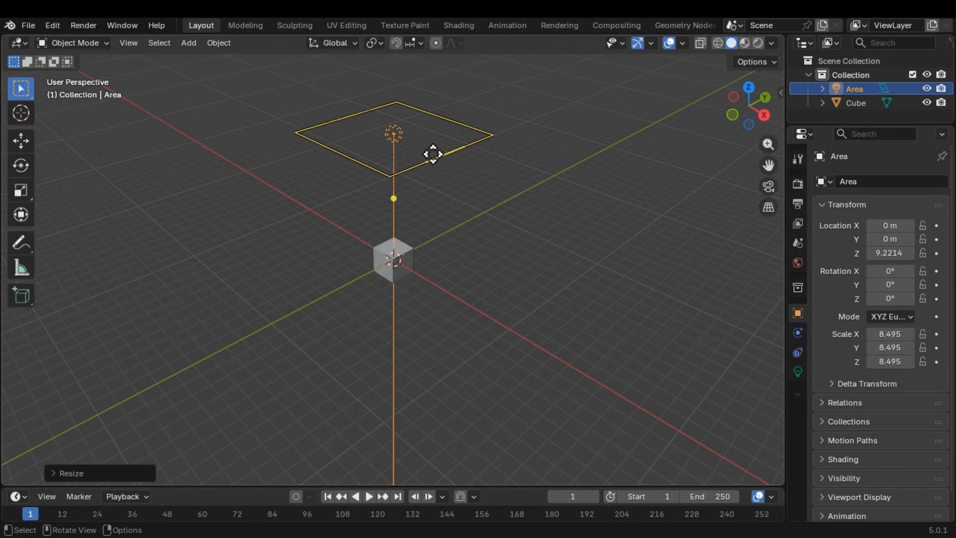
Step: Show the Layout viewport in rendered shading and set the area light's power to 2000
{"action": "left_click", "coordinate": [798, 371]}
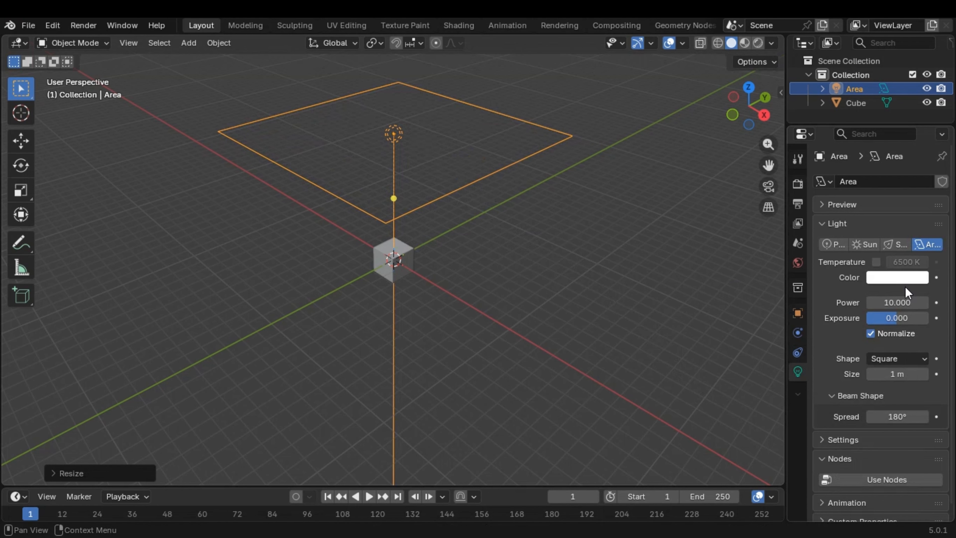
{"action": "left_click", "coordinate": [757, 42]}
{"action": "middle_click_drag", "start_coordinate": [545, 181], "coordinate": [466, 313]}
{"action": "left_click", "coordinate": [896, 303]}
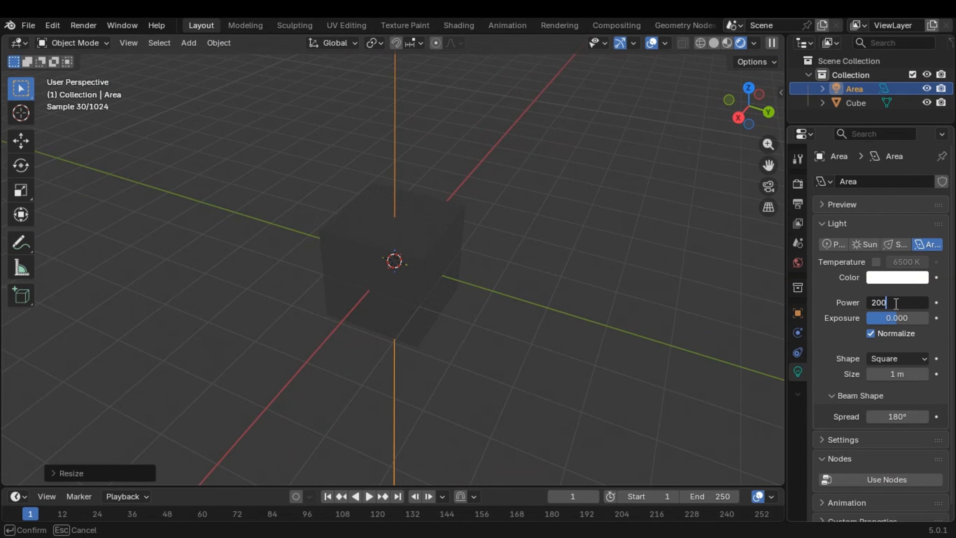
{"action": "key", "text": "Return"}
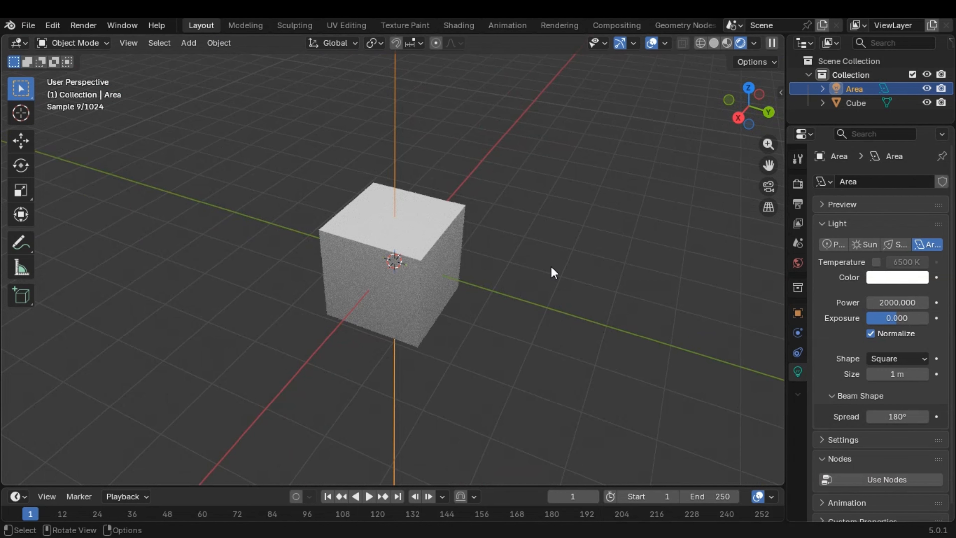
Step: Select the cube and return to the Shading workspace with its viewport in rendered shading, framed on the cube
{"action": "left_click", "coordinate": [459, 274]}
{"action": "scroll", "coordinate": [487, 271], "scroll_direction": "down", "scroll_amount": 2}
{"action": "middle_click_drag", "start_coordinate": [487, 271], "coordinate": [478, 295], "text": "shift"}
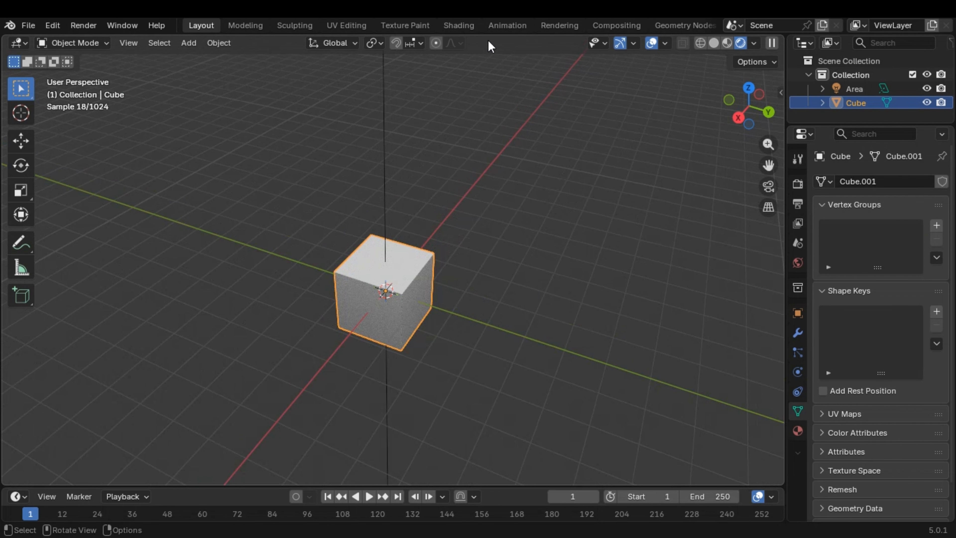
{"action": "left_click", "coordinate": [467, 27]}
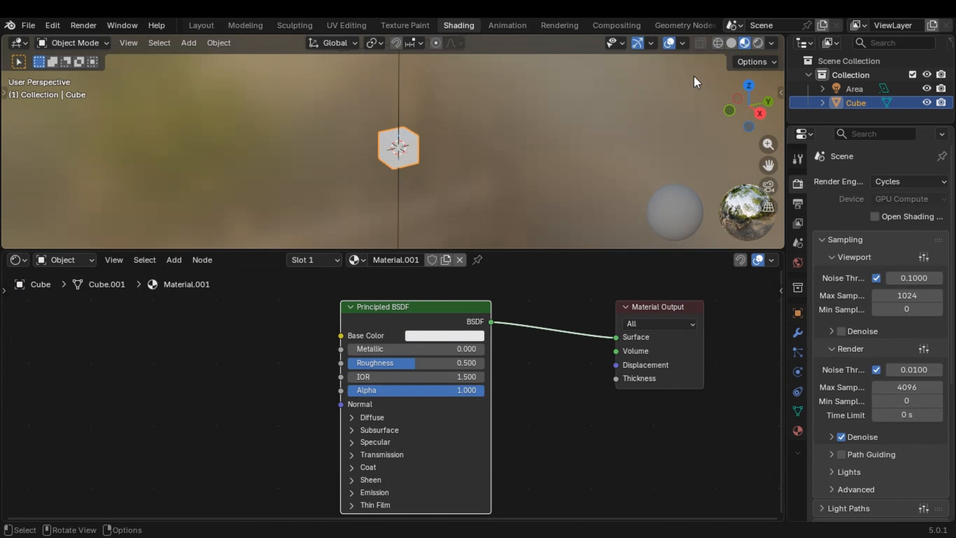
{"action": "left_click", "coordinate": [757, 43]}
{"action": "scroll", "coordinate": [542, 135], "scroll_direction": "up", "scroll_amount": 5}
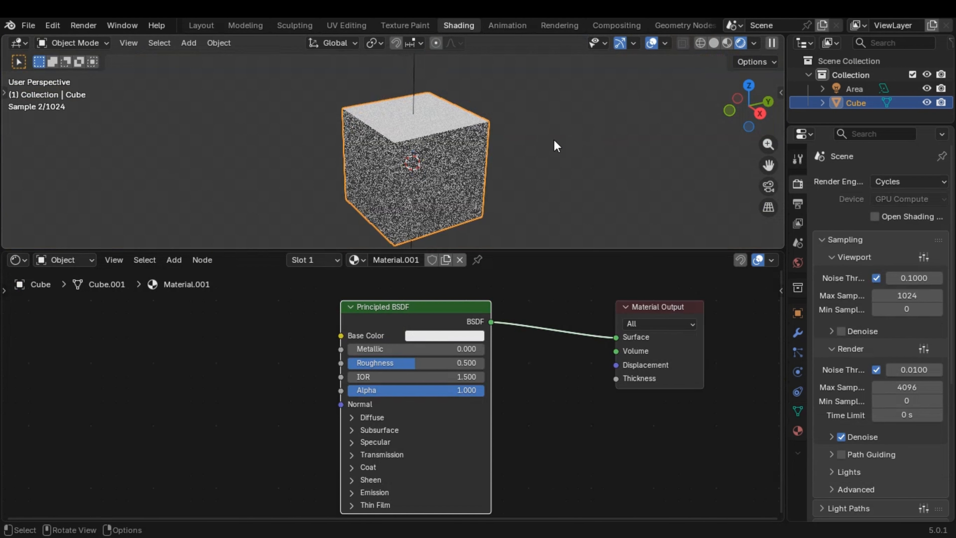
{"action": "middle_click_drag", "start_coordinate": [553, 139], "coordinate": [485, 208], "text": "shift"}
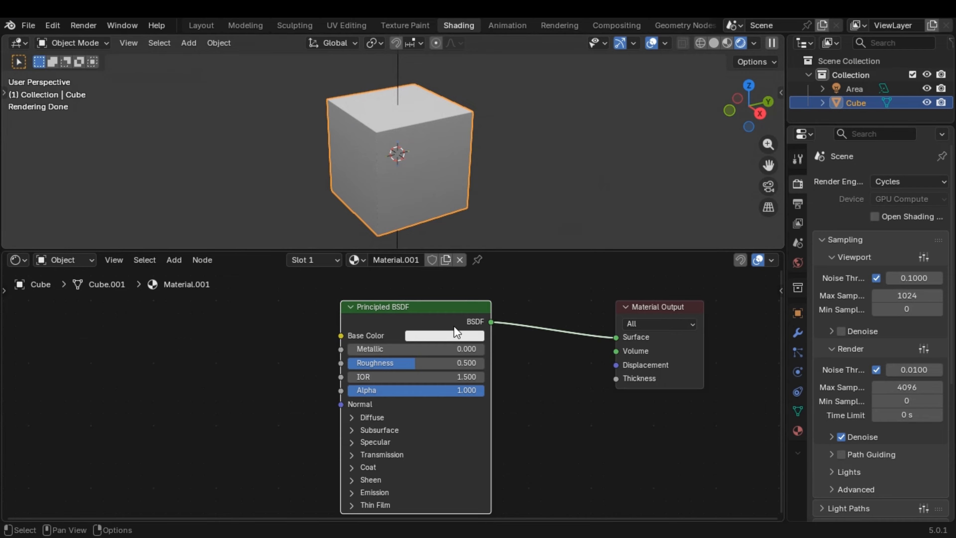
Step: Set the Principled BSDF base color to dark red with hue 0.004, saturation 1.000 and value 0.411
{"action": "left_click", "coordinate": [452, 336]}
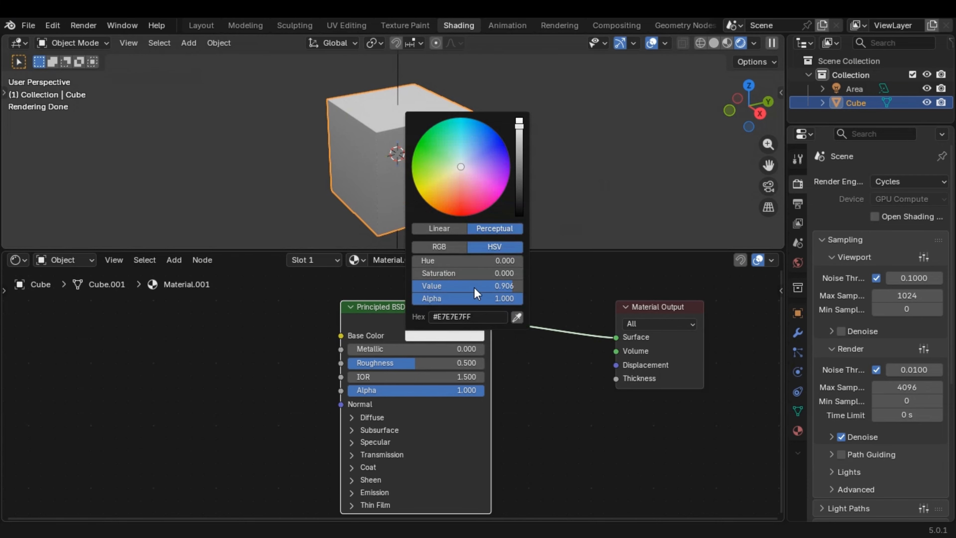
{"action": "mouse_move", "coordinate": [464, 167]}
{"action": "left_mouse_down"}
{"action": "mouse_move", "coordinate": [476, 181]}
{"action": "mouse_move", "coordinate": [465, 198]}
{"action": "mouse_move", "coordinate": [509, 158]}
{"action": "mouse_move", "coordinate": [500, 196]}
{"action": "mouse_move", "coordinate": [454, 214]}
{"action": "mouse_move", "coordinate": [423, 199]}
{"action": "mouse_move", "coordinate": [418, 142]}
{"action": "mouse_move", "coordinate": [414, 175]}
{"action": "mouse_move", "coordinate": [432, 207]}
{"action": "mouse_move", "coordinate": [461, 215]}
{"action": "mouse_move", "coordinate": [488, 208]}
{"action": "mouse_move", "coordinate": [459, 216]}
{"action": "left_mouse_up"}
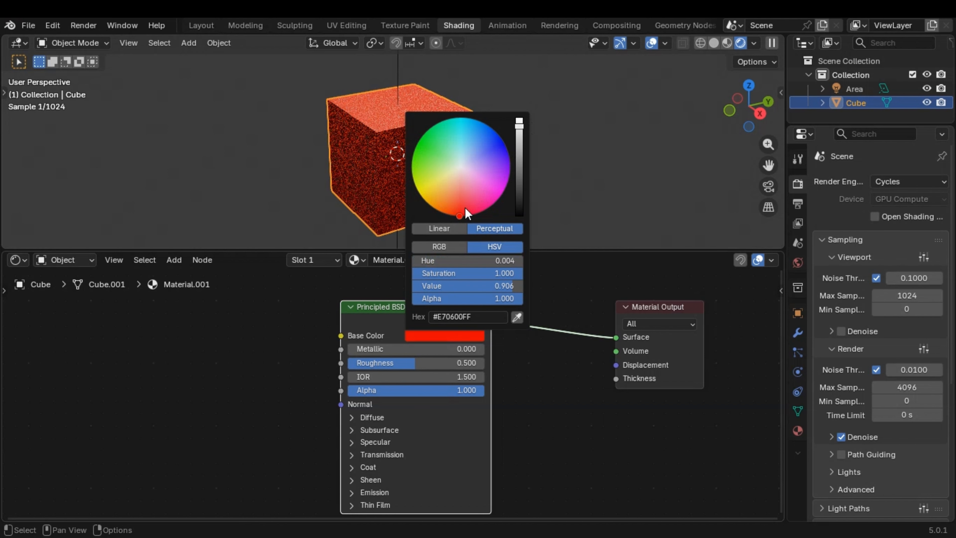
{"action": "left_click_drag", "start_coordinate": [519, 132], "coordinate": [525, 180]}
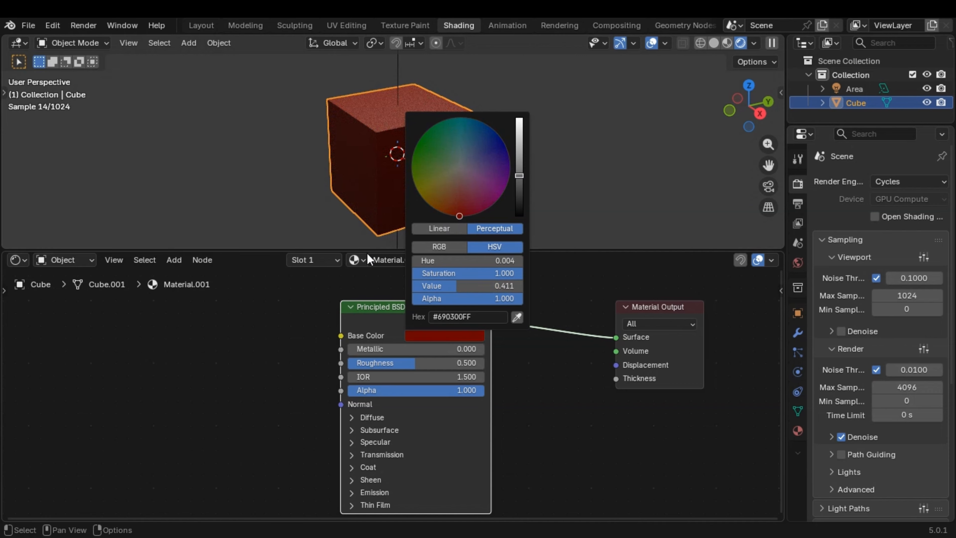
{"action": "scroll", "coordinate": [437, 125], "scroll_direction": "up", "scroll_amount": 3}
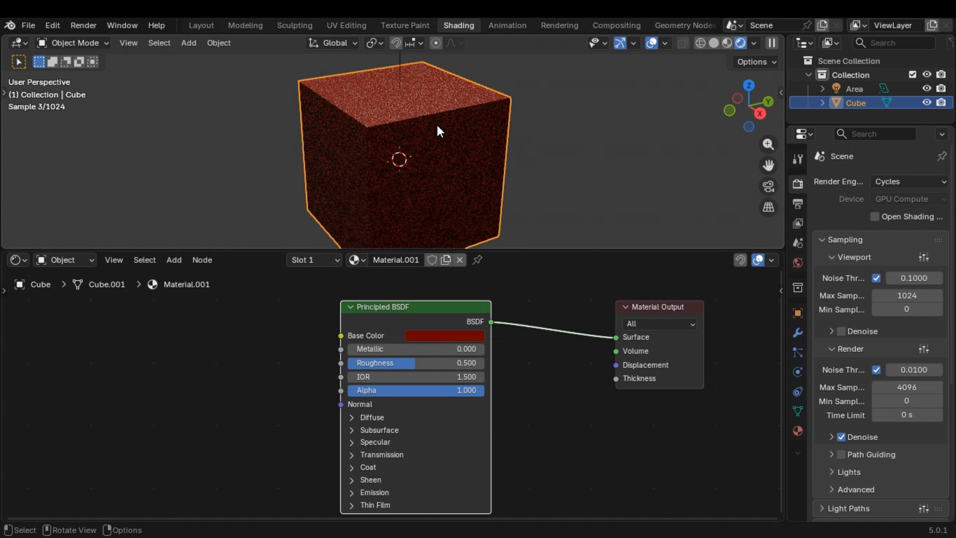
Step: Rotate the cube freely with trackball rotation so it is tilted and its lower face points toward the view
{"action": "scroll", "coordinate": [437, 125], "scroll_direction": "down", "scroll_amount": 2}
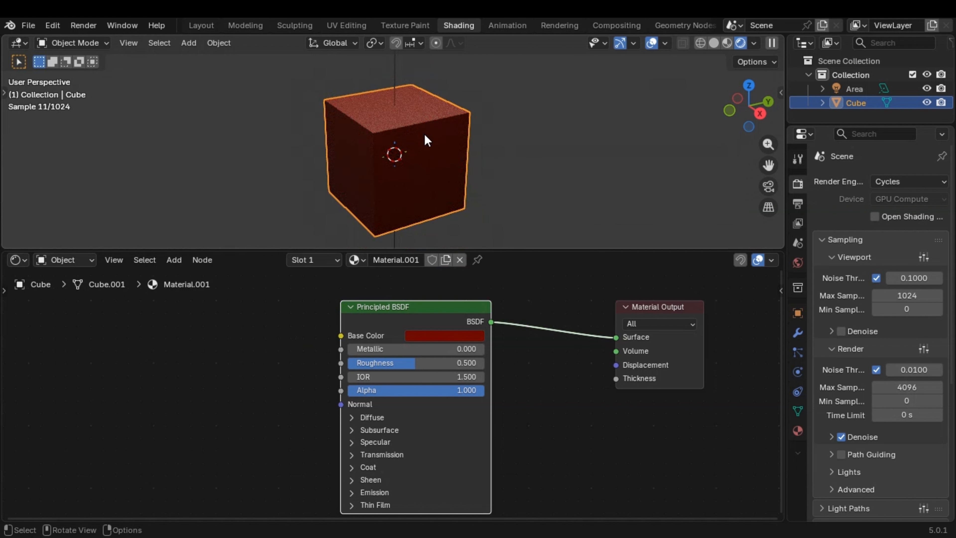
{"action": "key", "text": "r"}
{"action": "key", "text": "r"}
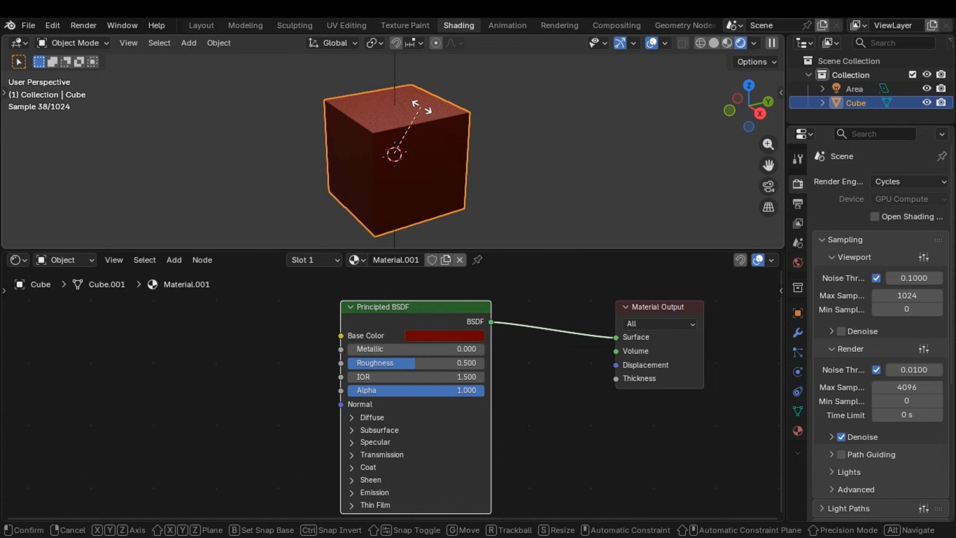
{"action": "left_click", "coordinate": [352, 159]}
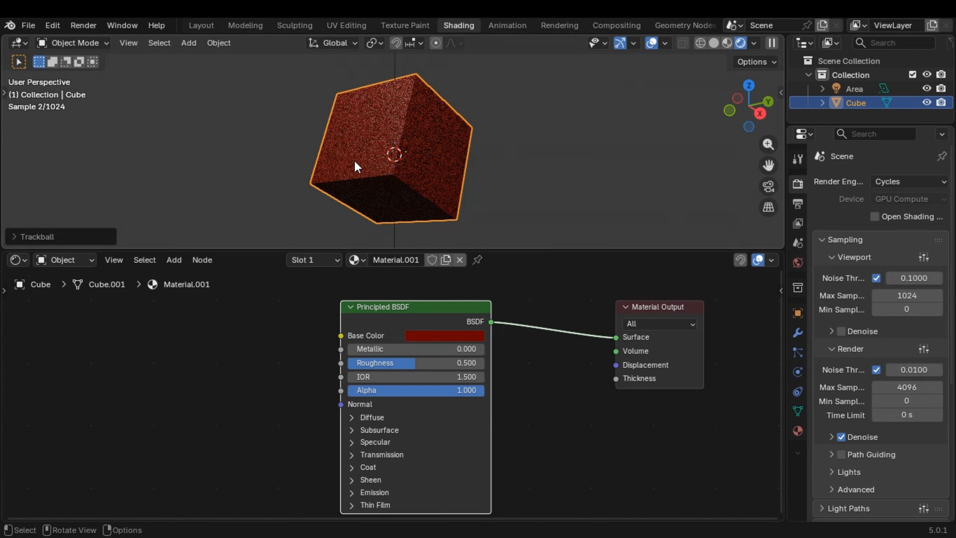
Step: Set the Principled BSDF Metallic value to 1.000 and check the cube from a slightly different angle
{"action": "scroll", "coordinate": [467, 373], "scroll_direction": "up", "scroll_amount": 3}
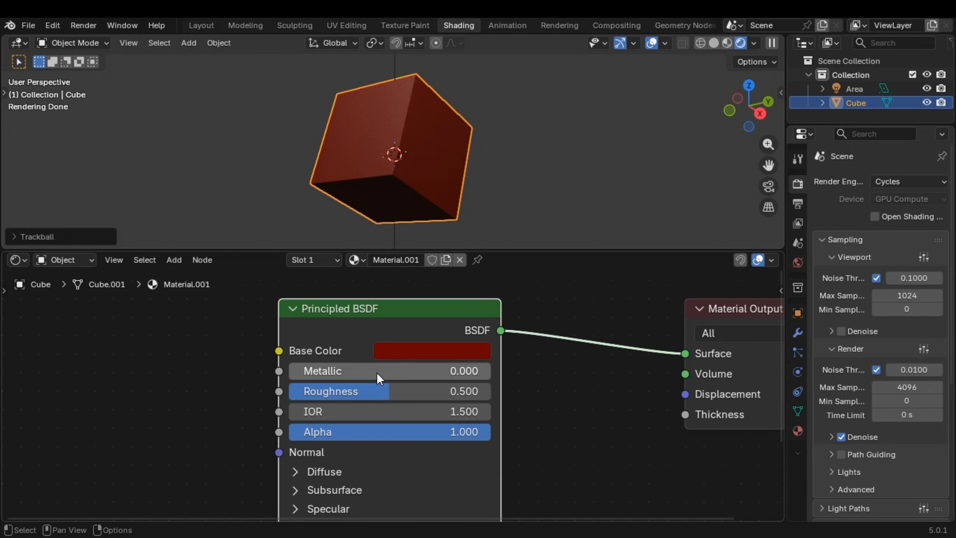
{"action": "left_click_drag", "start_coordinate": [343, 366], "coordinate": [489, 371]}
{"action": "mouse_move", "coordinate": [441, 126]}
{"action": "middle_mouse_down"}
{"action": "mouse_move", "coordinate": [303, 149]}
{"action": "mouse_move", "coordinate": [454, 133]}
{"action": "middle_mouse_up"}
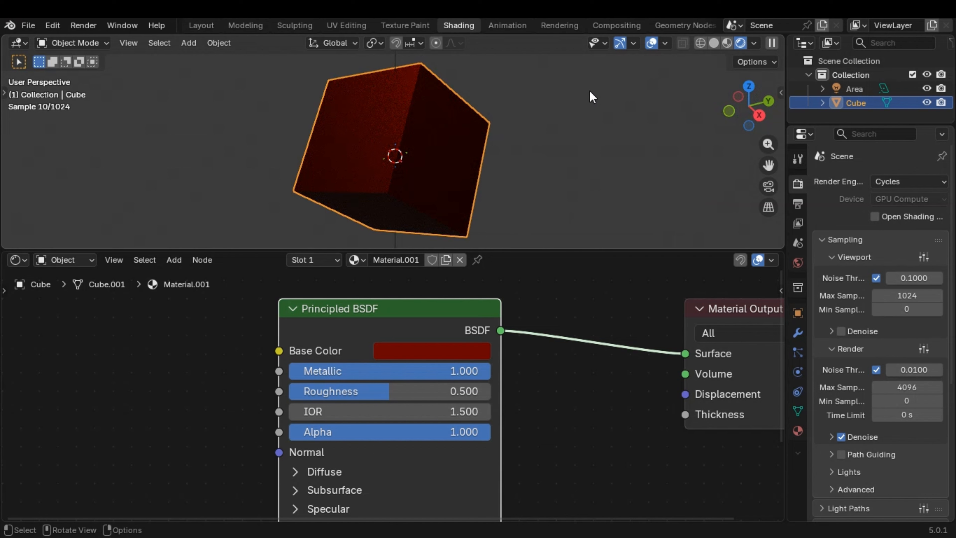
Step: Turn off Scene Lights and Scene World for the rendered viewport so the built-in HDRI environment lights the cube
{"action": "scroll", "coordinate": [602, 94], "scroll_direction": "down", "scroll_amount": 5}
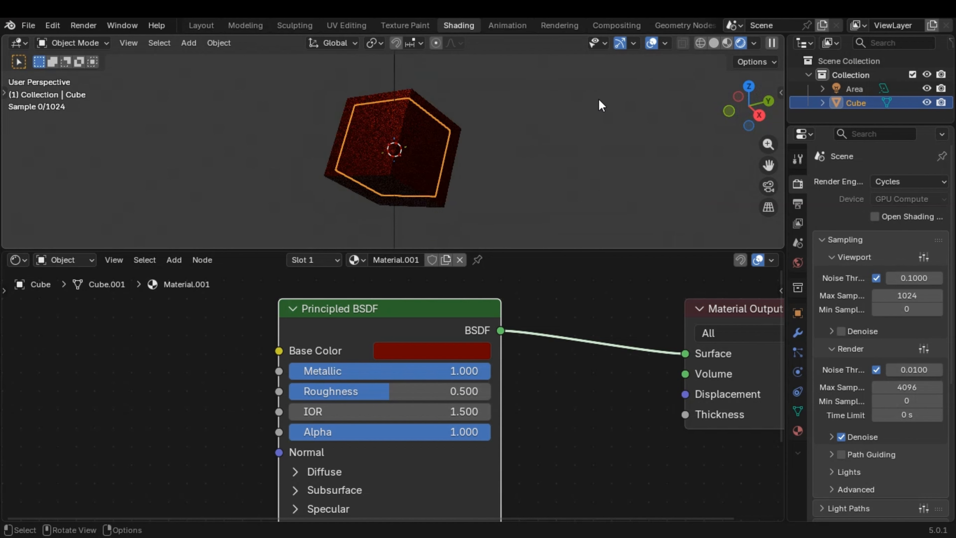
{"action": "left_click", "coordinate": [754, 42]}
{"action": "left_click", "coordinate": [674, 158]}
{"action": "left_click", "coordinate": [674, 173]}
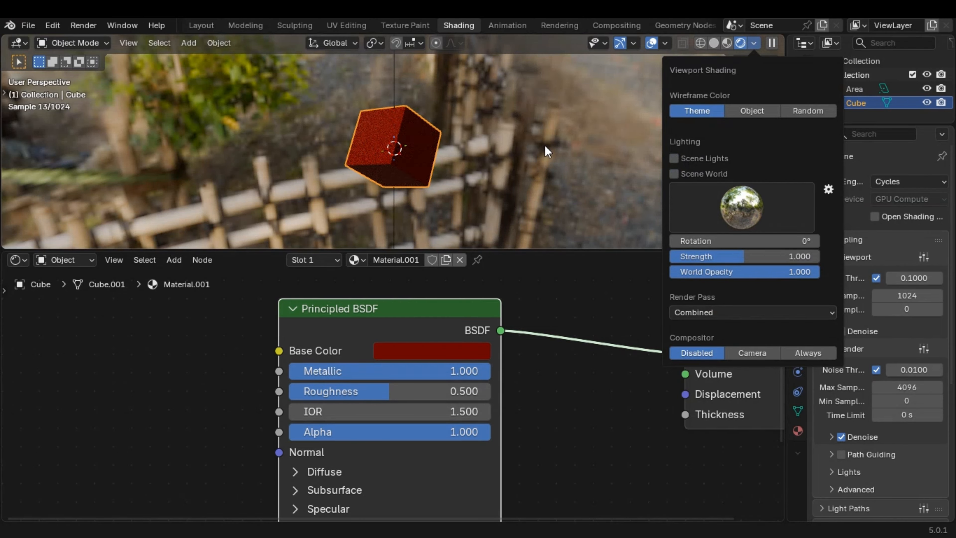
{"action": "left_click", "coordinate": [763, 42]}
Step: Set the Principled BSDF Metallic value back to 0.000 and view the cube against the HDRI background
{"action": "middle_click_drag", "start_coordinate": [535, 121], "coordinate": [519, 203]}
{"action": "scroll", "coordinate": [469, 150], "scroll_direction": "up", "scroll_amount": 4}
{"action": "middle_click_drag", "start_coordinate": [546, 153], "coordinate": [561, 157]}
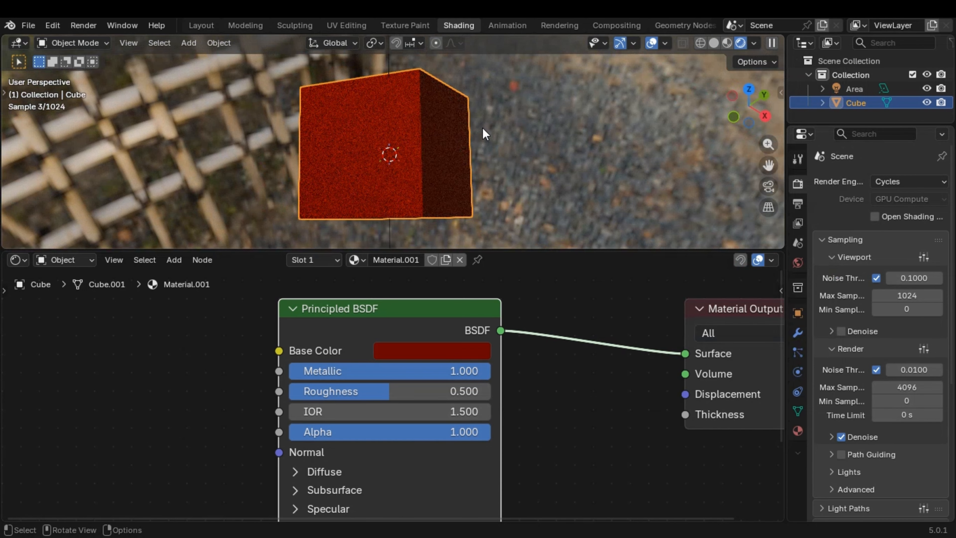
{"action": "left_click_drag", "start_coordinate": [427, 366], "coordinate": [309, 372]}
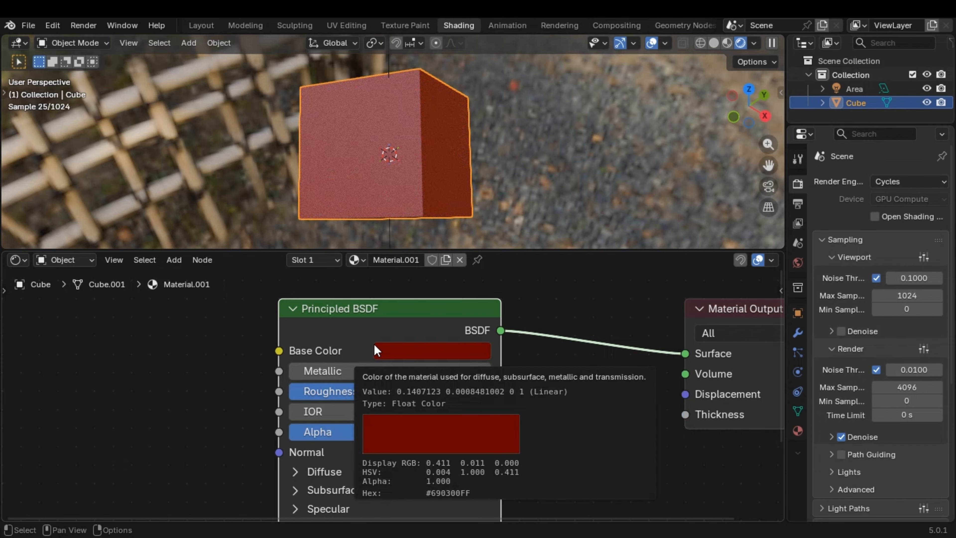
{"action": "middle_click_drag", "start_coordinate": [425, 166], "coordinate": [384, 175]}
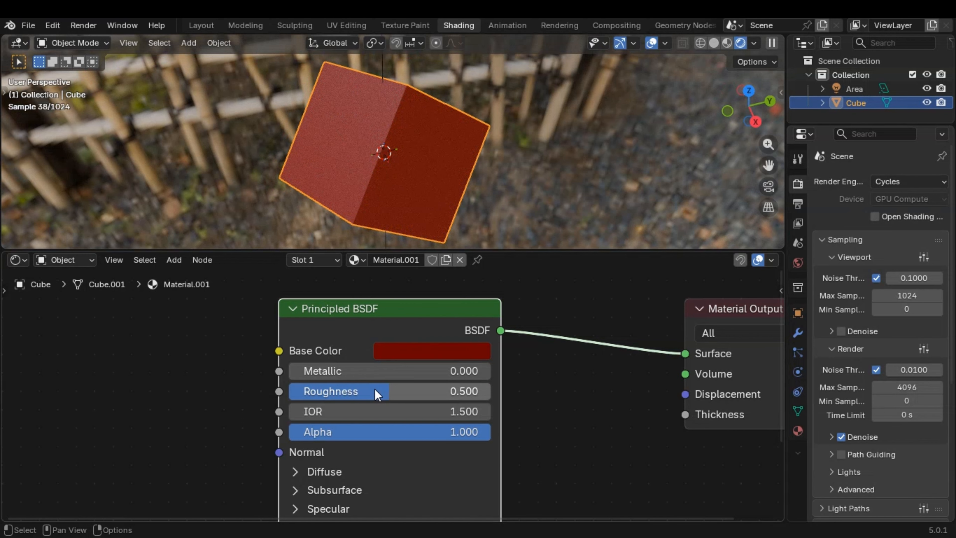
Step: Raise the Principled BSDF Roughness to 1.000 and inspect the cube's faces from another angle
{"action": "left_click_drag", "start_coordinate": [378, 391], "coordinate": [493, 392]}
{"action": "key", "text": "ctrl+z"}
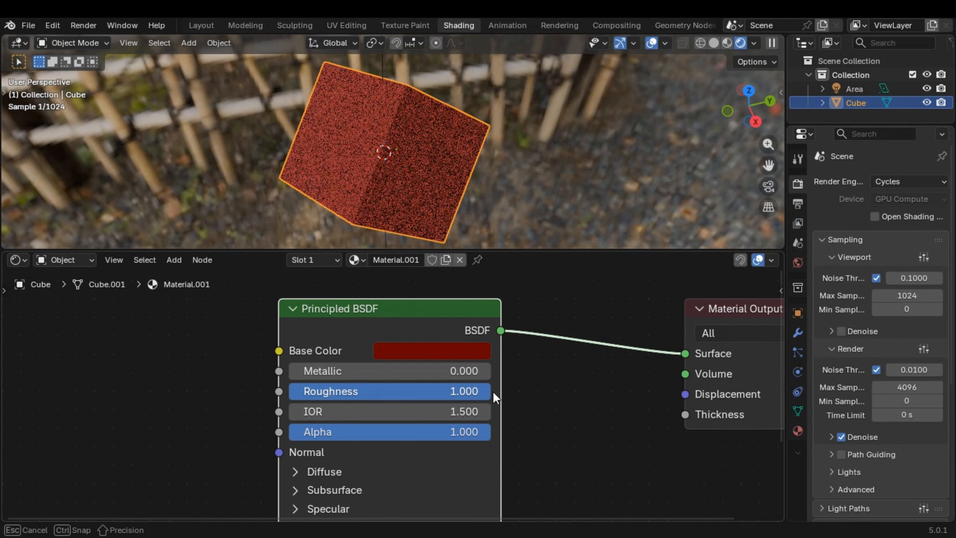
{"action": "middle_click_drag", "start_coordinate": [387, 113], "coordinate": [354, 132]}
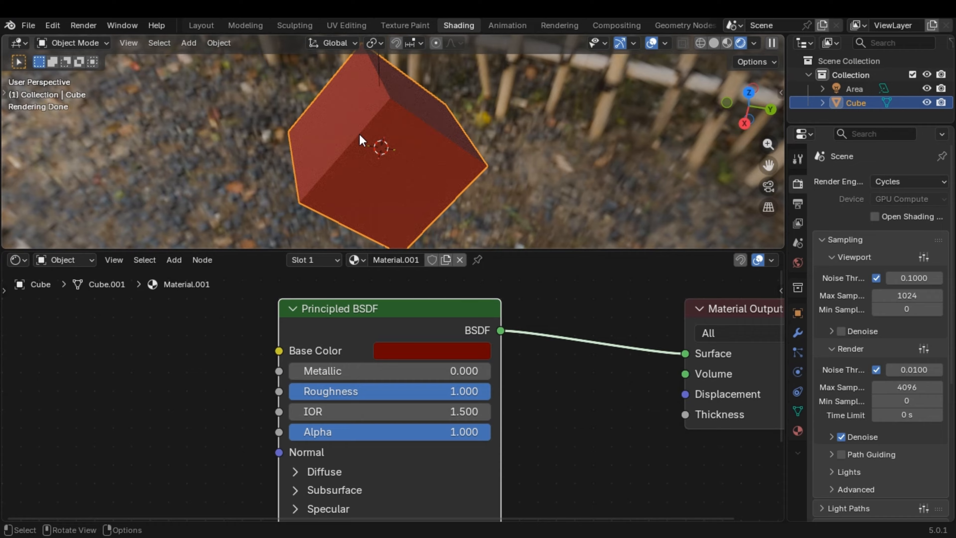
Step: Lower the Principled BSDF Roughness to 0.000 and inspect the reflections on the cube
{"action": "left_click_drag", "start_coordinate": [416, 392], "coordinate": [222, 392]}
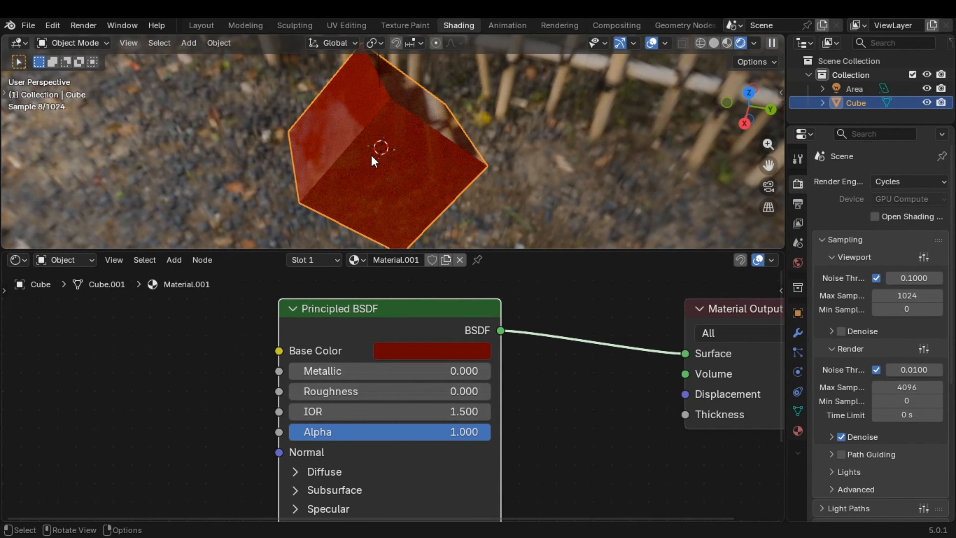
{"action": "middle_click_drag", "start_coordinate": [371, 155], "coordinate": [459, 142]}
{"action": "middle_click_drag", "start_coordinate": [437, 109], "coordinate": [434, 159]}
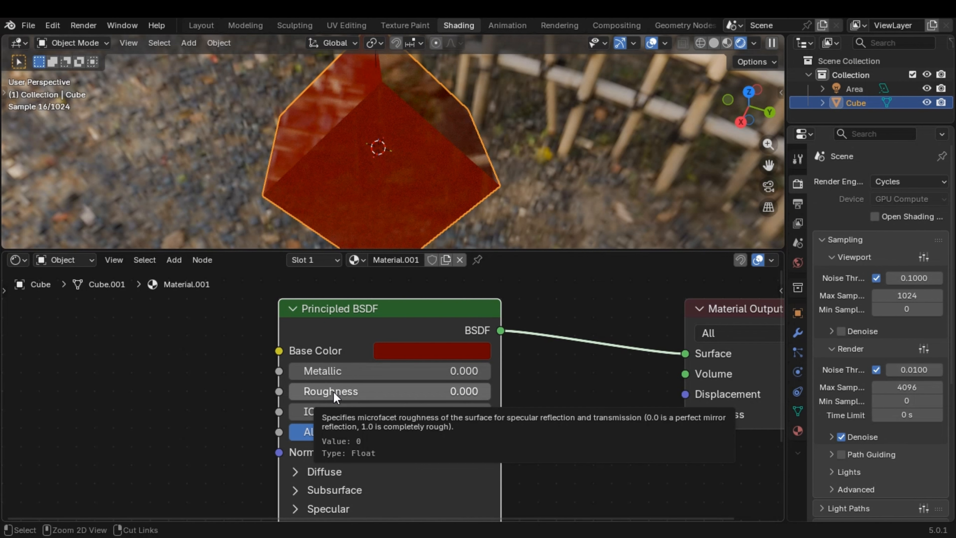
Step: Cycle the Roughness through 1.000 and its default 0.500 back down to 0.000 to compare the cube's reflections
{"action": "left_click_drag", "start_coordinate": [334, 396], "coordinate": [376, 395]}
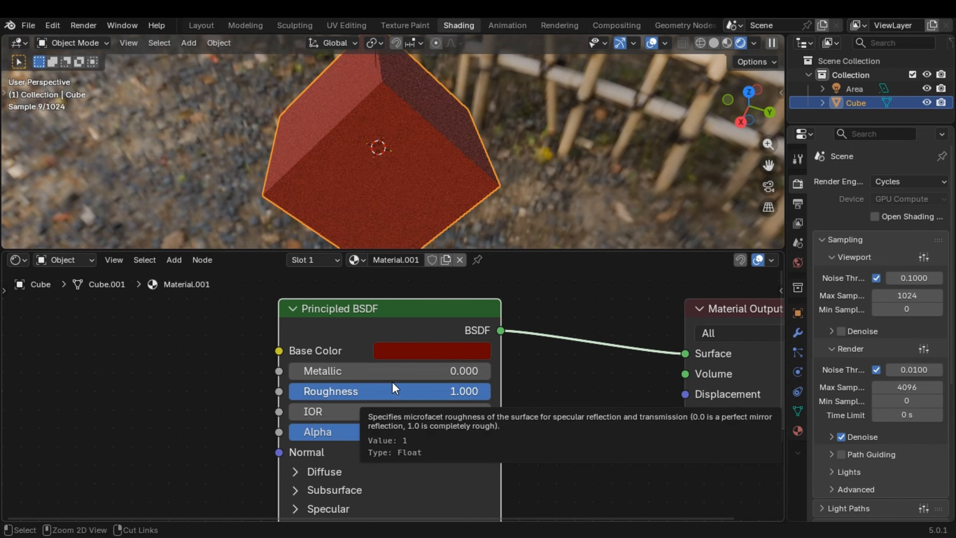
{"action": "key", "text": "BackSpace"}
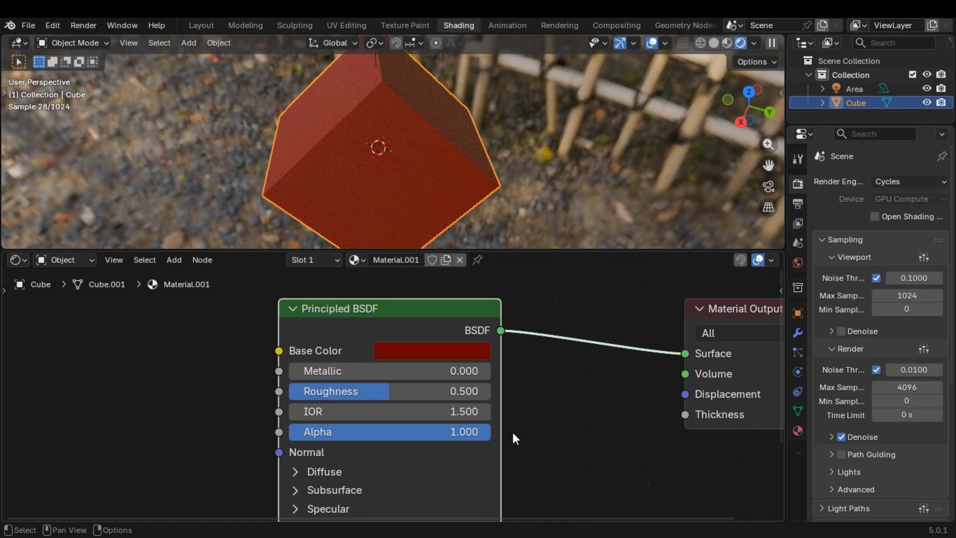
{"action": "left_click_drag", "start_coordinate": [414, 391], "coordinate": [309, 391]}
{"action": "middle_click_drag", "start_coordinate": [546, 151], "coordinate": [410, 151]}
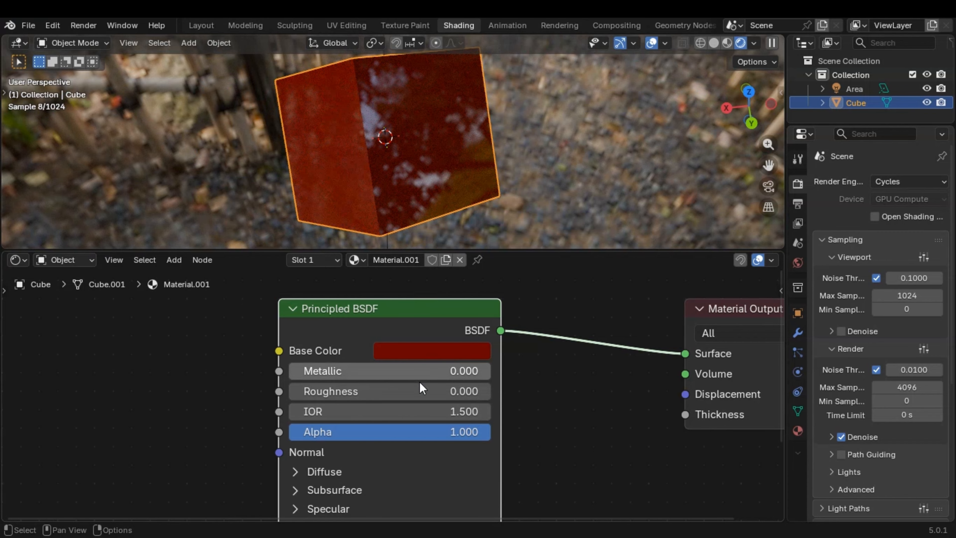
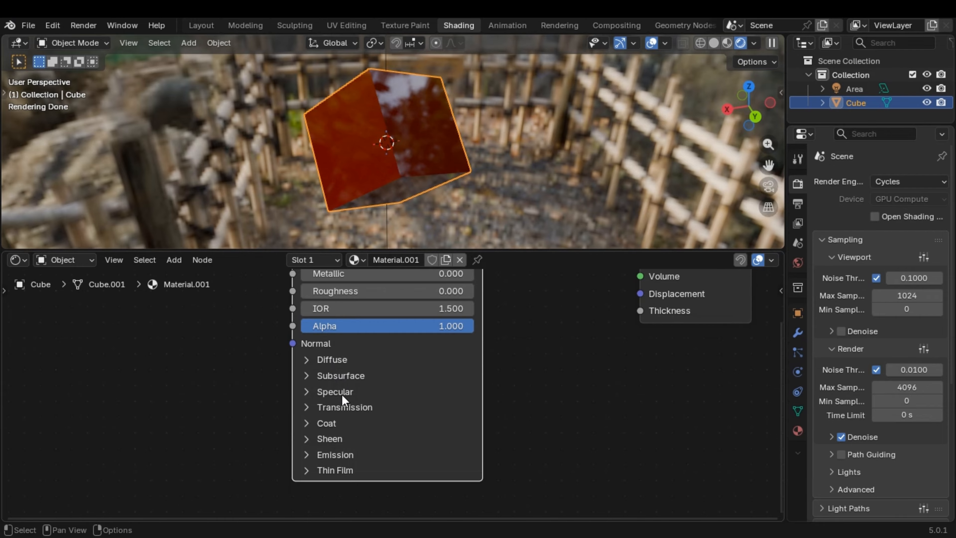
Step: Look into the Specular and Transmission sections of the Principled BSDF and leave only the Emission section expanded
{"action": "left_click", "coordinate": [342, 395]}
{"action": "left_click", "coordinate": [342, 395]}
{"action": "left_click", "coordinate": [356, 407]}
{"action": "left_click", "coordinate": [356, 409]}
{"action": "scroll", "coordinate": [354, 429], "scroll_direction": "down", "scroll_amount": 1}
{"action": "left_click", "coordinate": [352, 449]}
{"action": "scroll", "coordinate": [370, 434], "scroll_direction": "down", "scroll_amount": 1}
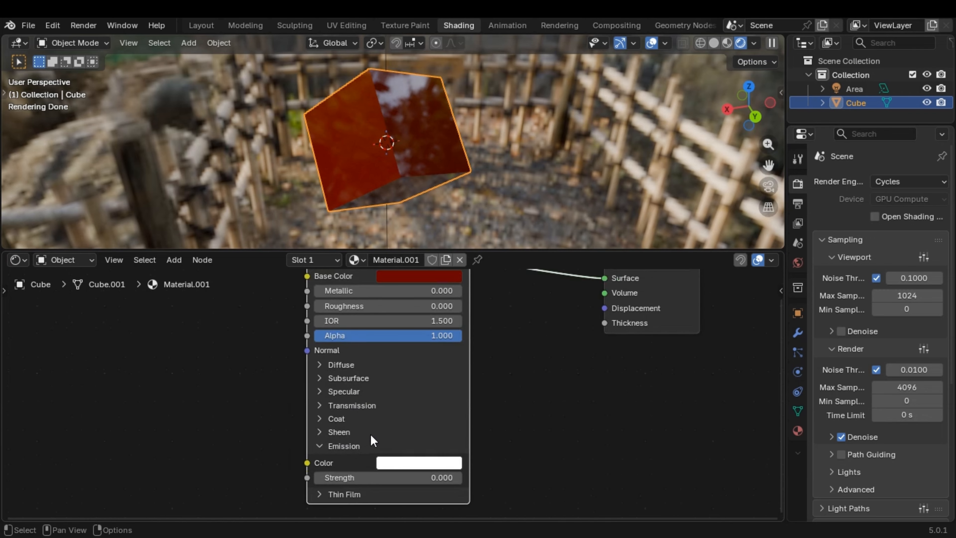
Step: Set the Principled BSDF Roughness to 0.5 and view the cube from above
{"action": "scroll", "coordinate": [370, 435], "scroll_direction": "down", "scroll_amount": 2}
{"action": "left_click_drag", "start_coordinate": [334, 275], "coordinate": [333, 274]}
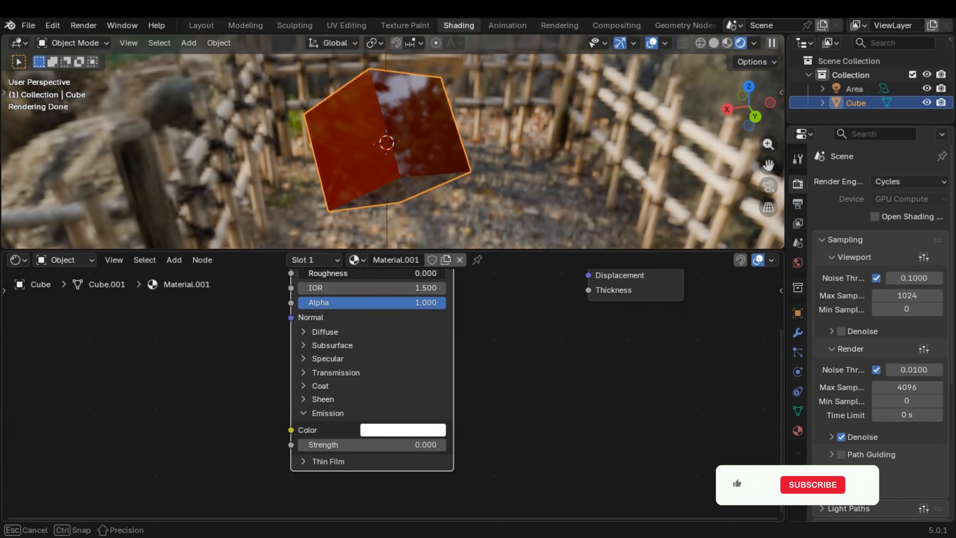
{"action": "type", "text": ".5"}
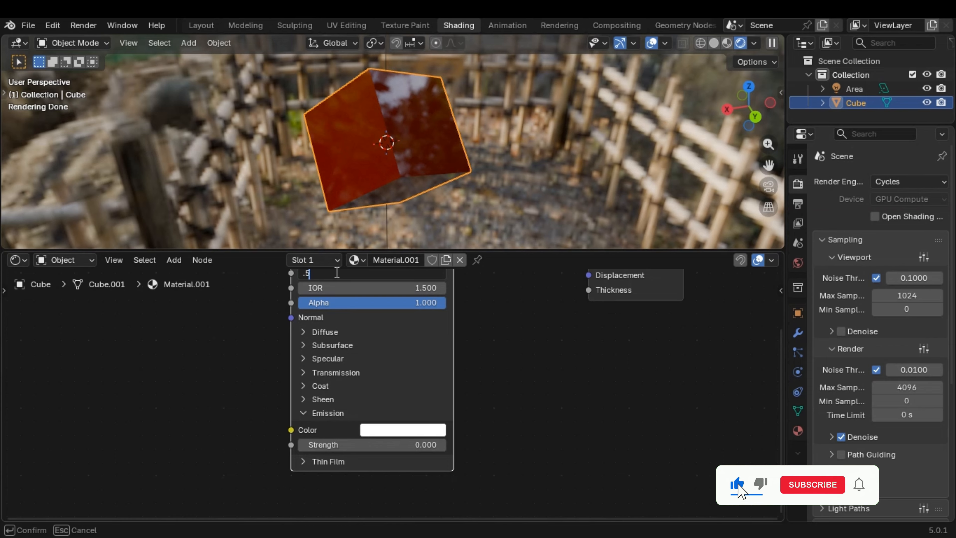
{"action": "key", "text": "Return"}
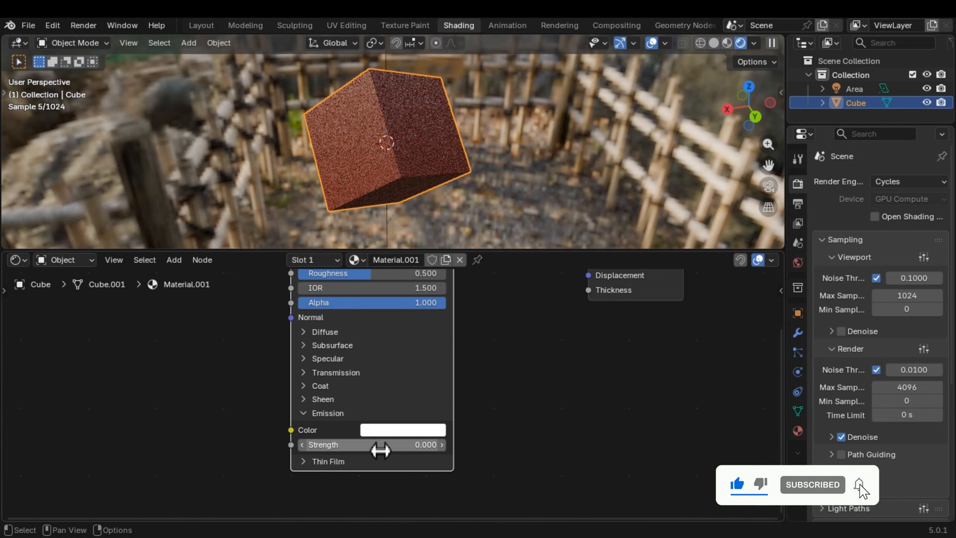
{"action": "middle_click_drag", "start_coordinate": [342, 228], "coordinate": [435, 185]}
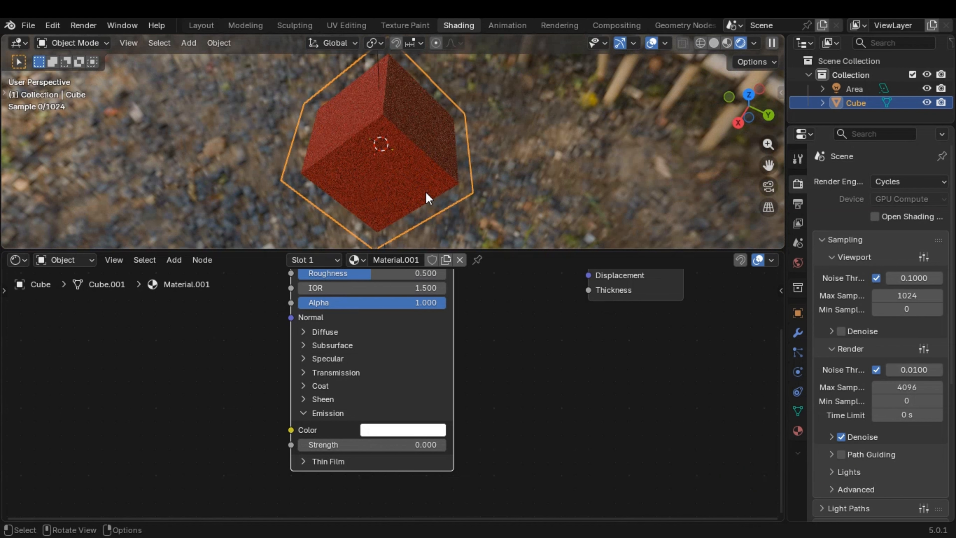
Step: Try adjusting the Emission color in the color picker and reset it to the default white
{"action": "left_click", "coordinate": [427, 431]}
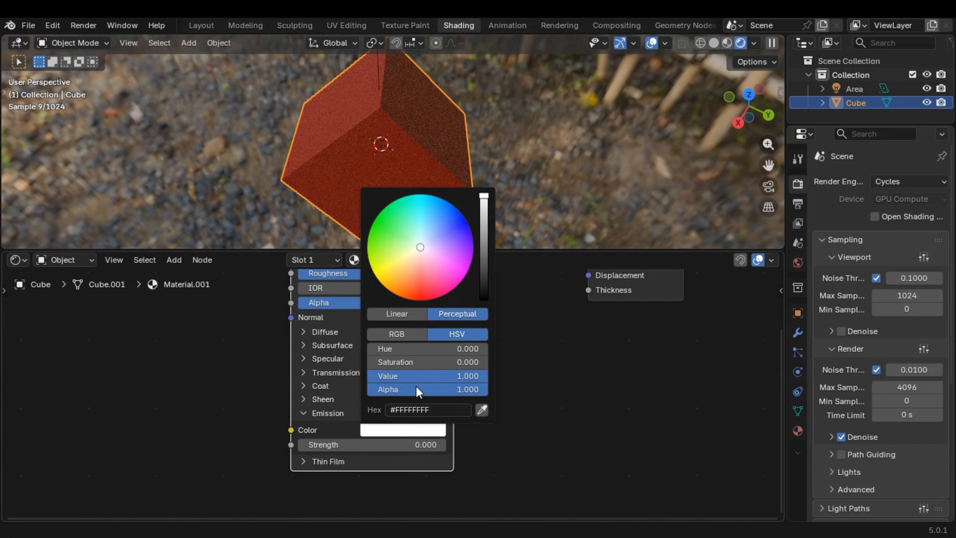
{"action": "left_click", "coordinate": [421, 273]}
{"action": "key", "text": "BackSpace"}
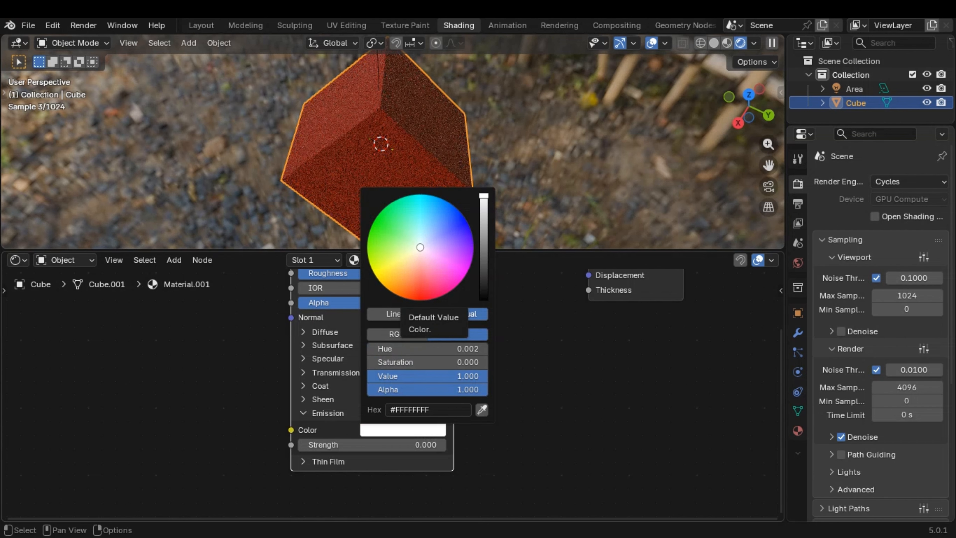
{"action": "left_click", "coordinate": [377, 270]}
{"action": "key", "text": "BackSpace"}
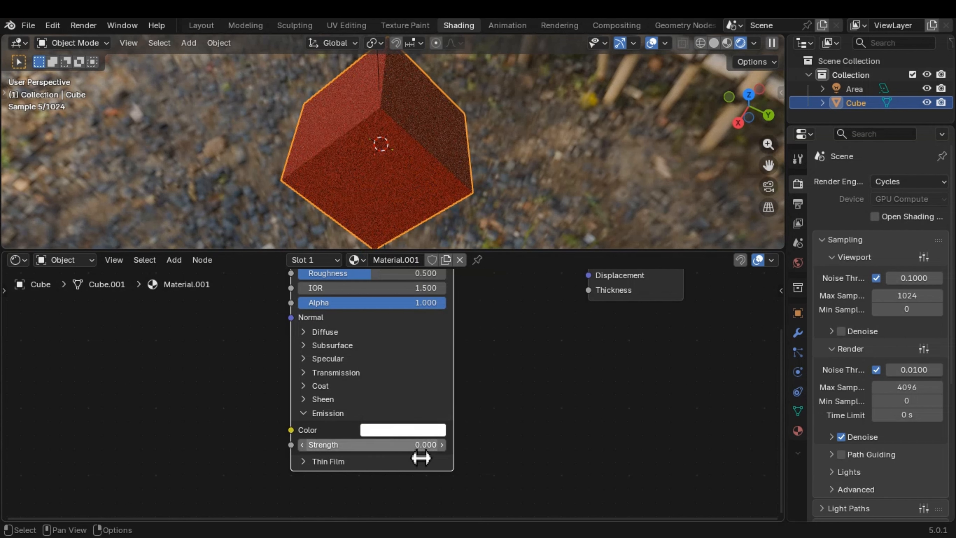
Step: Try an Emission strength of about 10.8, cancel the change, and collapse the Emission section
{"action": "left_click_drag", "start_coordinate": [384, 449], "coordinate": [476, 449]}
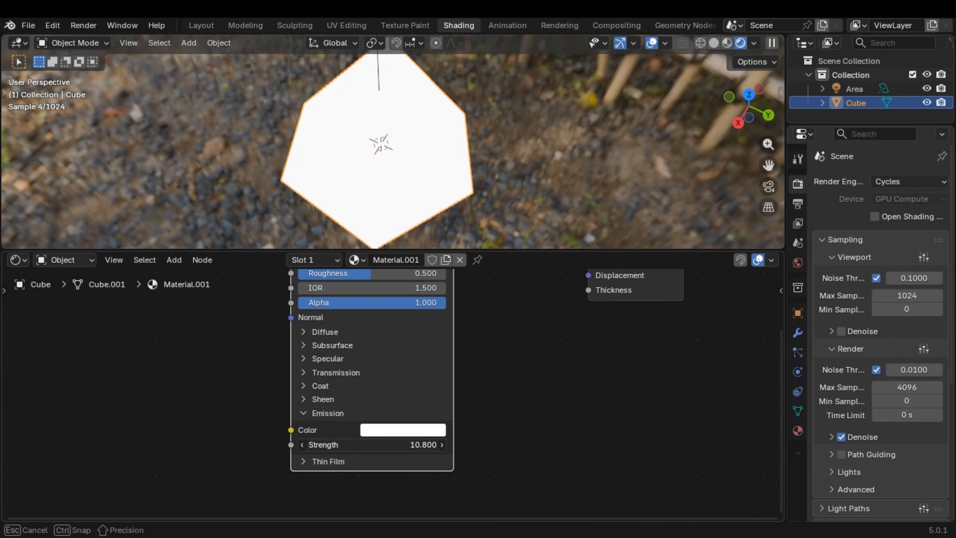
{"action": "key", "text": "Escape"}
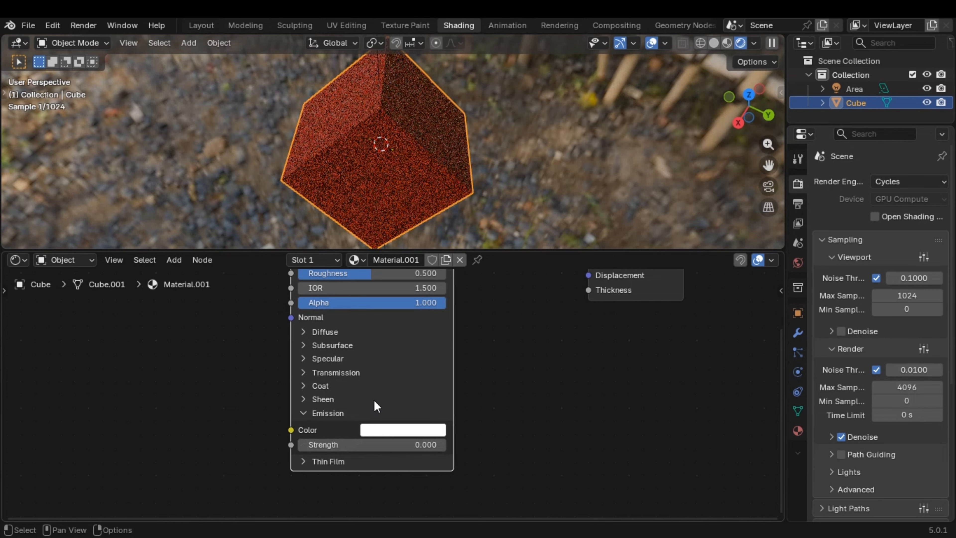
{"action": "scroll", "coordinate": [374, 400], "scroll_direction": "down", "scroll_amount": 1}
{"action": "middle_click_drag", "start_coordinate": [374, 369], "coordinate": [382, 411]}
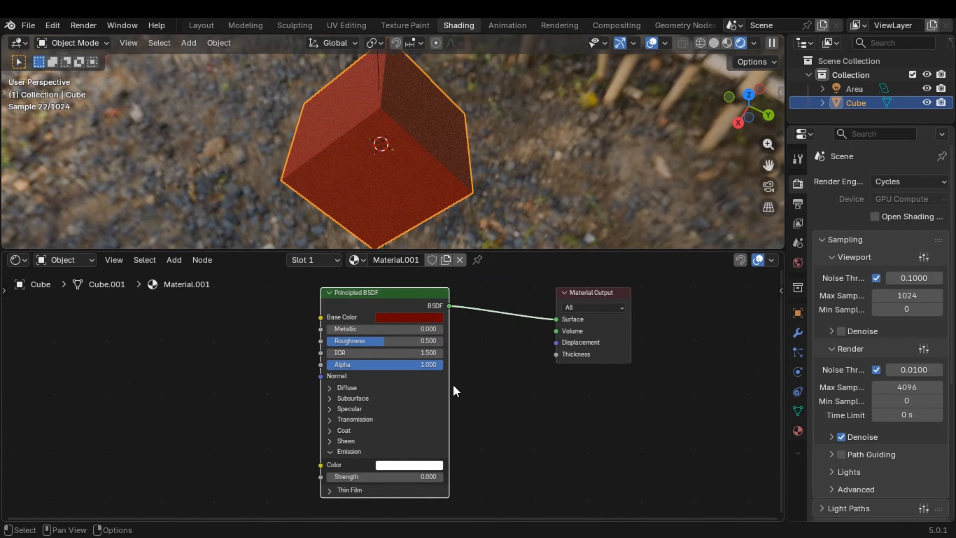
{"action": "left_click", "coordinate": [357, 449]}
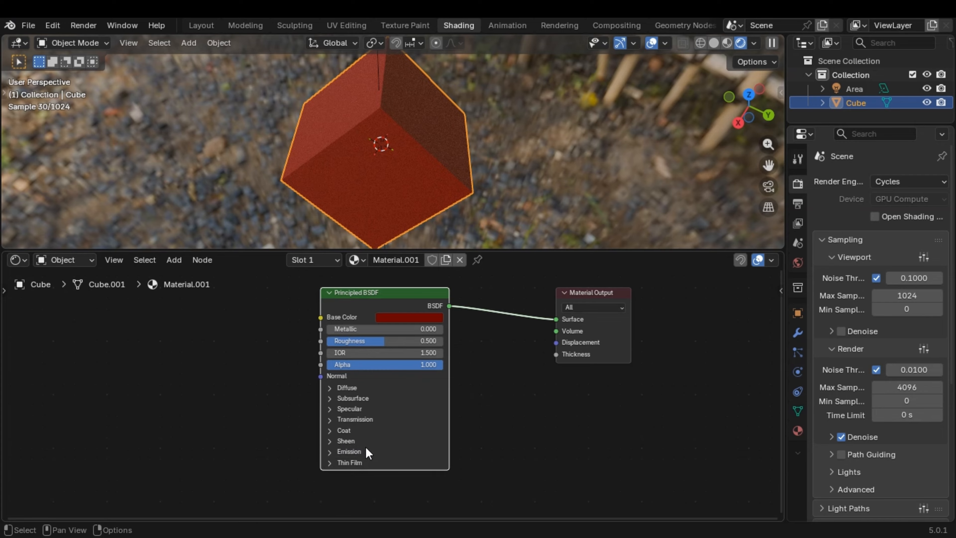
Step: Examine the unconnected Mix, Mix Shader, Noise Texture, Color Ramp and two Add nodes beside the Principled BSDF
{"action": "scroll", "coordinate": [311, 381], "scroll_direction": "down", "scroll_amount": 1}
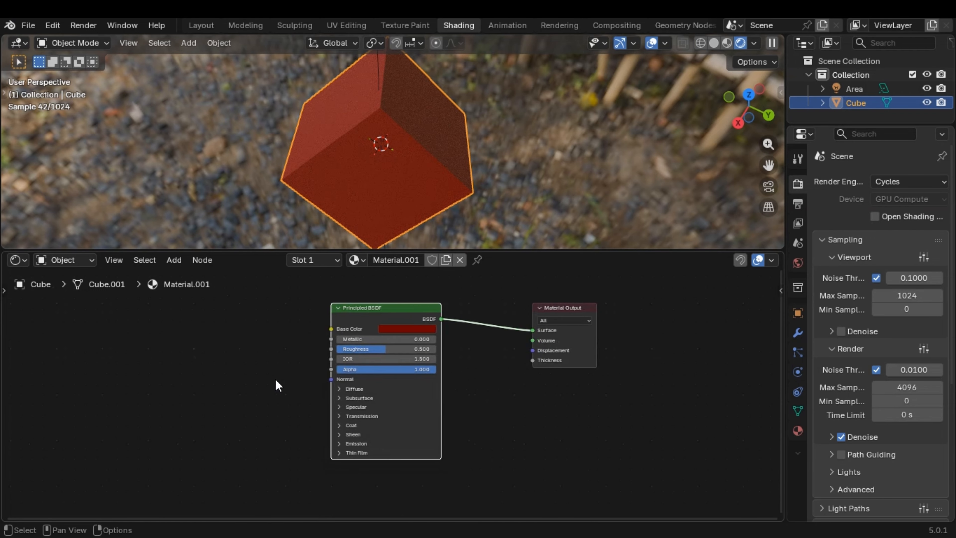
{"action": "middle_click_drag", "start_coordinate": [277, 386], "coordinate": [427, 440]}
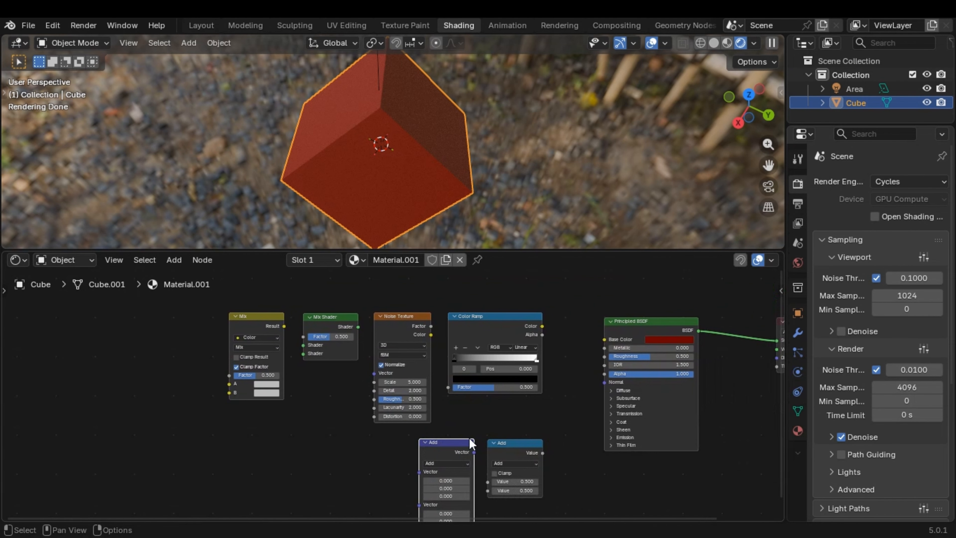
{"action": "middle_click_drag", "start_coordinate": [509, 444], "coordinate": [498, 388]}
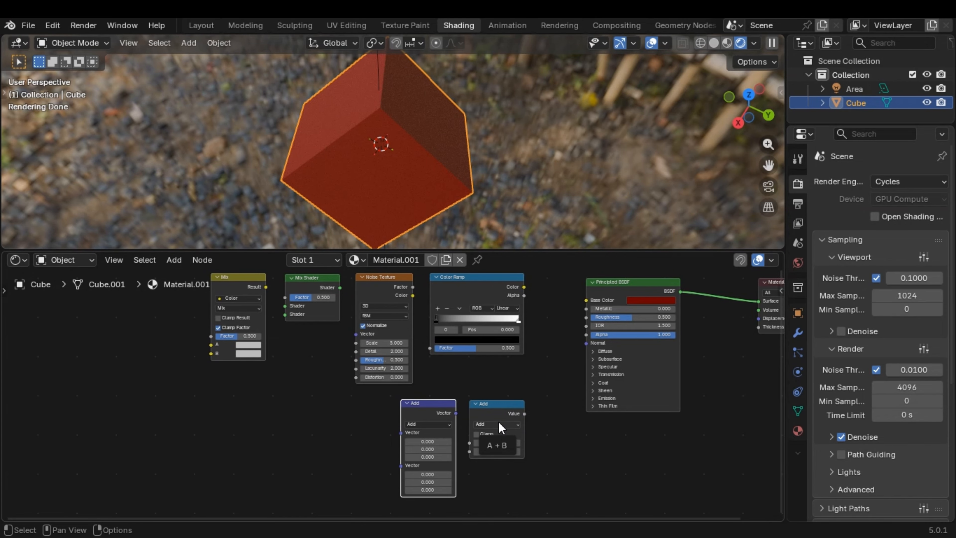
{"action": "left_click", "coordinate": [552, 381]}
{"action": "scroll", "coordinate": [552, 381], "scroll_direction": "down", "scroll_amount": 1}
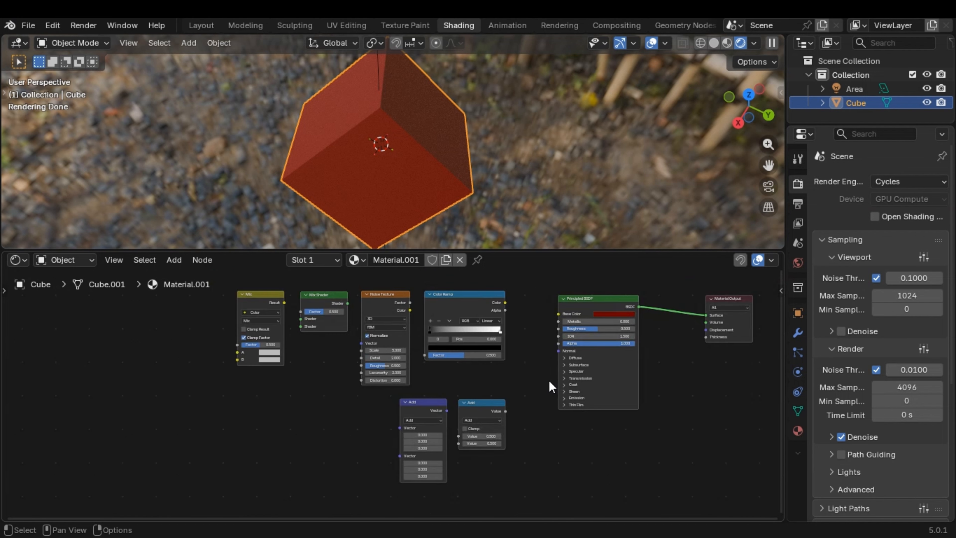
{"action": "scroll", "coordinate": [550, 380], "scroll_direction": "up", "scroll_amount": 2}
{"action": "scroll", "coordinate": [546, 380], "scroll_direction": "up", "scroll_amount": 2}
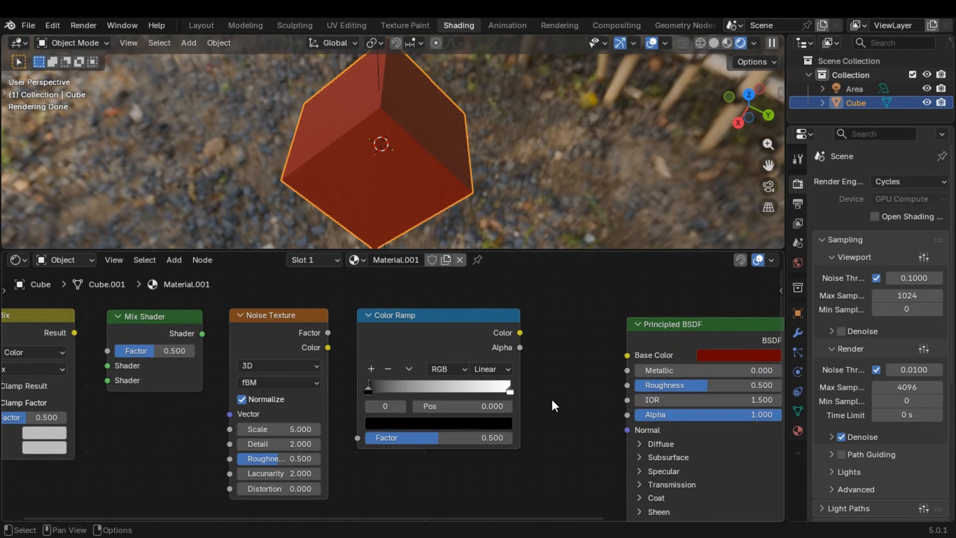
Step: Try moving the Color Ramp's black stop to position 0.464 and undo the move
{"action": "middle_click_drag", "start_coordinate": [551, 401], "coordinate": [506, 399]}
{"action": "scroll", "coordinate": [503, 399], "scroll_direction": "down", "scroll_amount": 1}
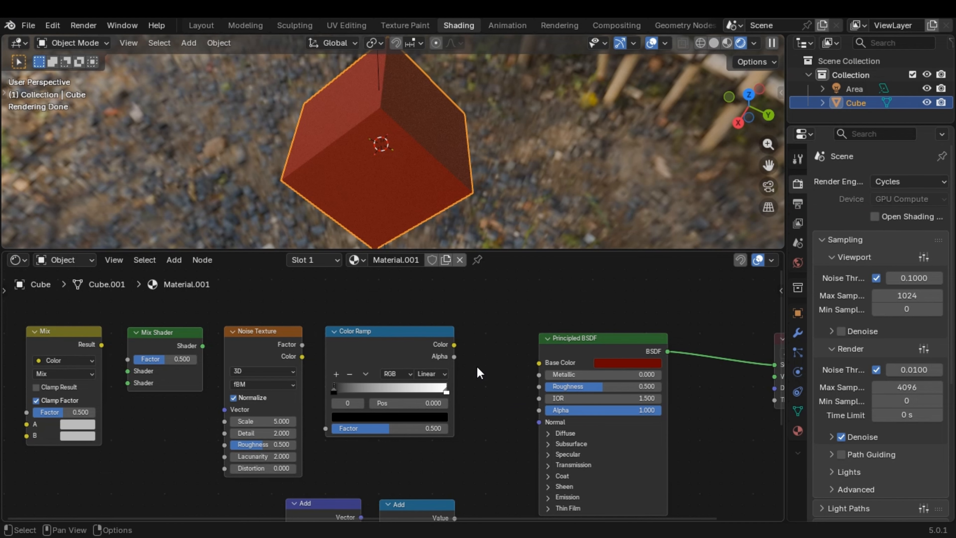
{"action": "middle_click_drag", "start_coordinate": [473, 398], "coordinate": [498, 410], "text": "ctrl"}
{"action": "scroll", "coordinate": [509, 389], "scroll_direction": "down", "scroll_amount": 1}
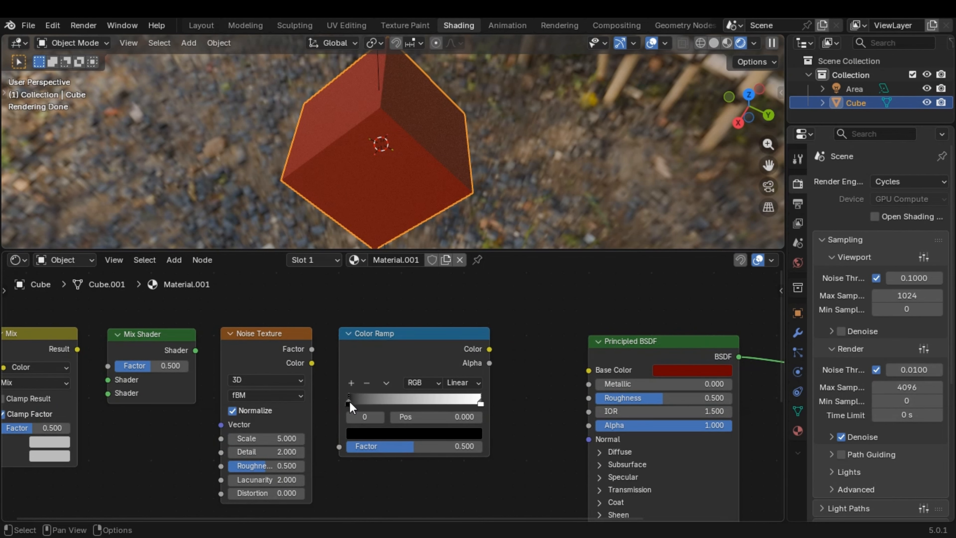
{"action": "left_click_drag", "start_coordinate": [350, 401], "coordinate": [412, 400]}
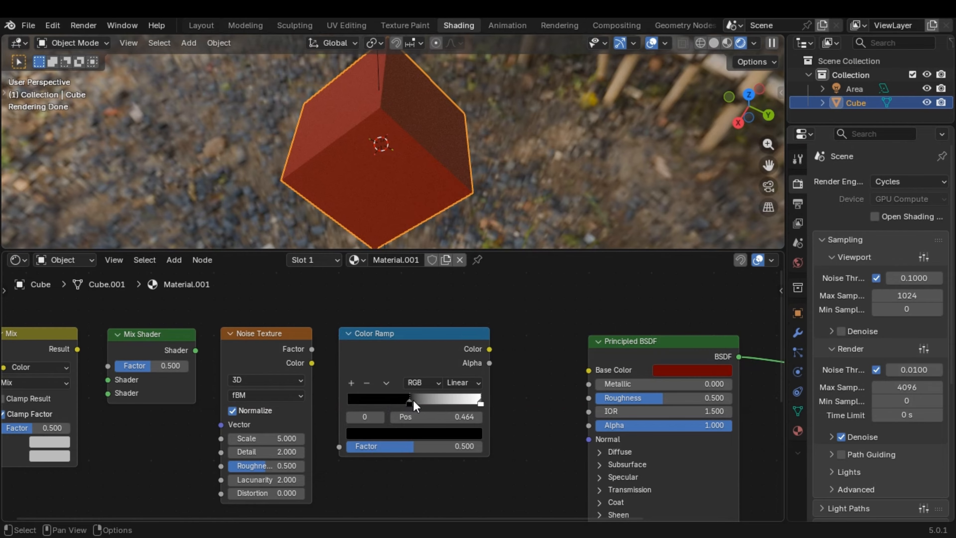
{"action": "key", "text": "ctrl+z"}
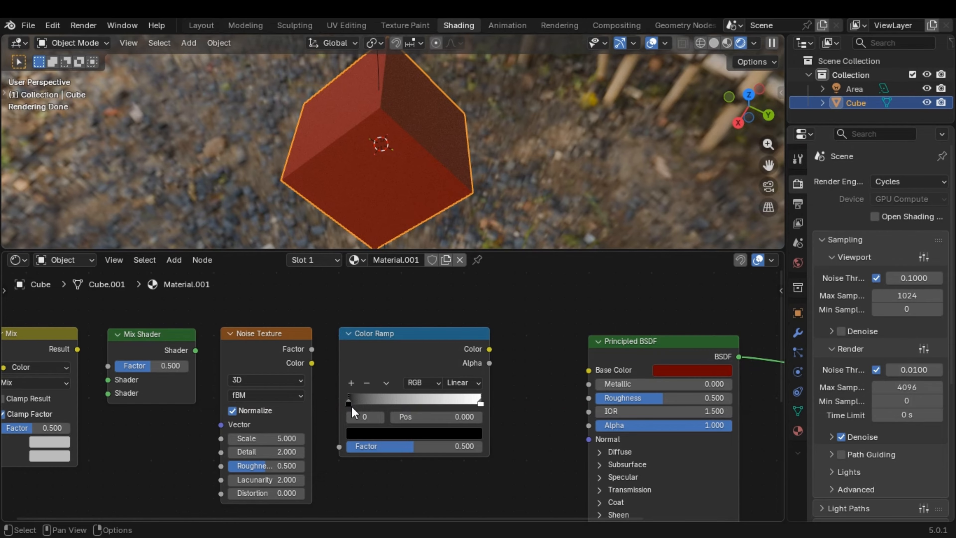
{"action": "mouse_move", "coordinate": [353, 407]}
{"action": "left_mouse_down"}
{"action": "mouse_move", "coordinate": [390, 403]}
{"action": "mouse_move", "coordinate": [346, 404]}
{"action": "left_mouse_up"}
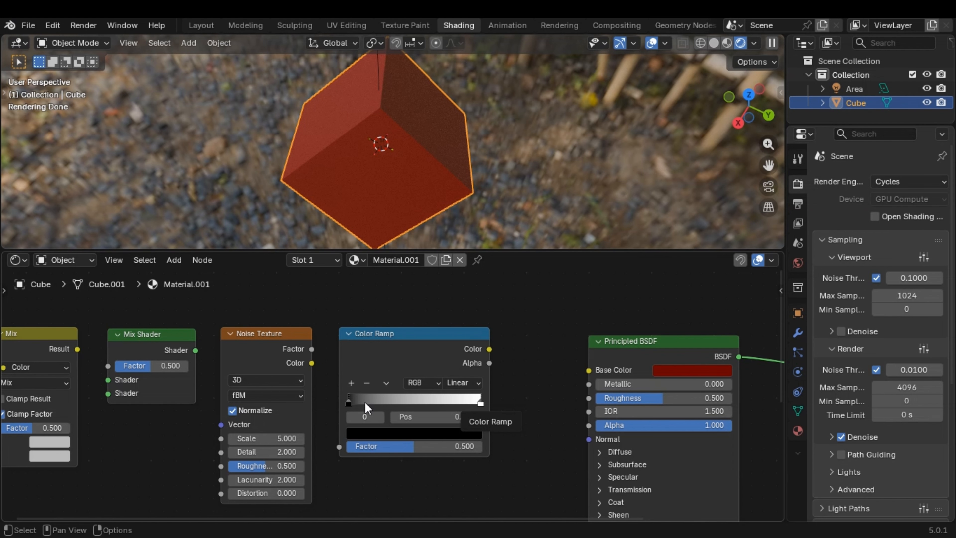
Step: Change the colour of the Color Ramp's first stop from black to bright red
{"action": "scroll", "coordinate": [441, 392], "scroll_direction": "up", "scroll_amount": 2}
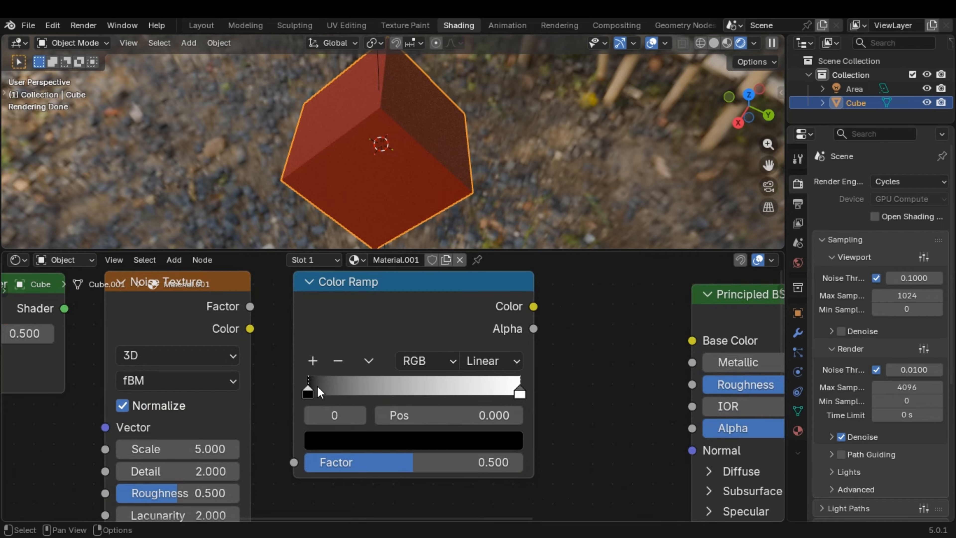
{"action": "left_click", "coordinate": [339, 440]}
{"action": "left_click_drag", "start_coordinate": [487, 247], "coordinate": [487, 92]}
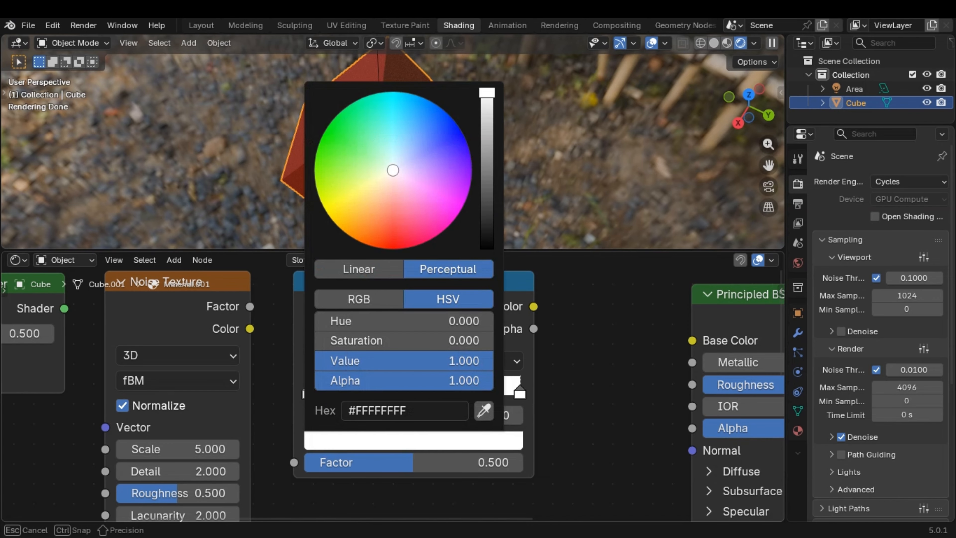
{"action": "left_click_drag", "start_coordinate": [373, 197], "coordinate": [391, 249]}
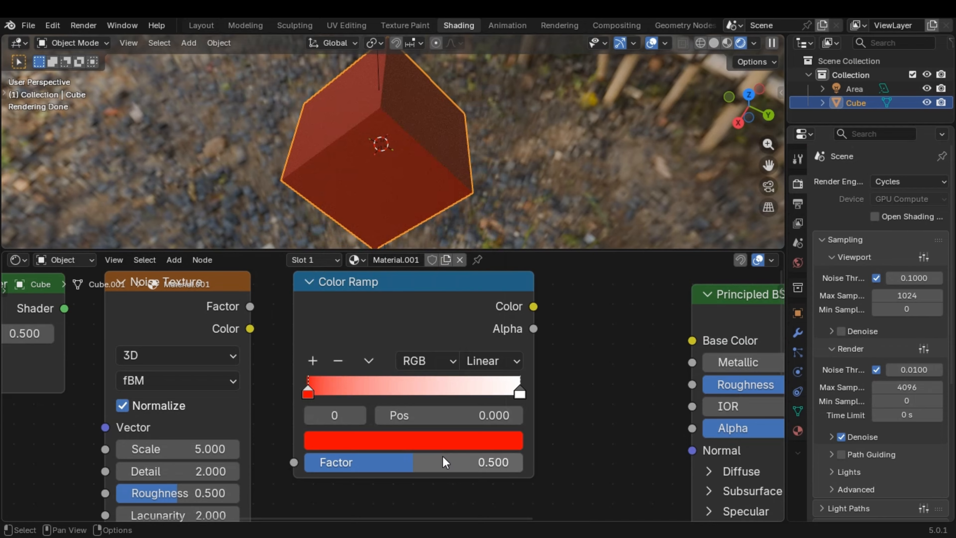
Step: Set the Color Ramp interpolation to Constant and shift the white stop towards the middle of the gradient
{"action": "left_click", "coordinate": [486, 363]}
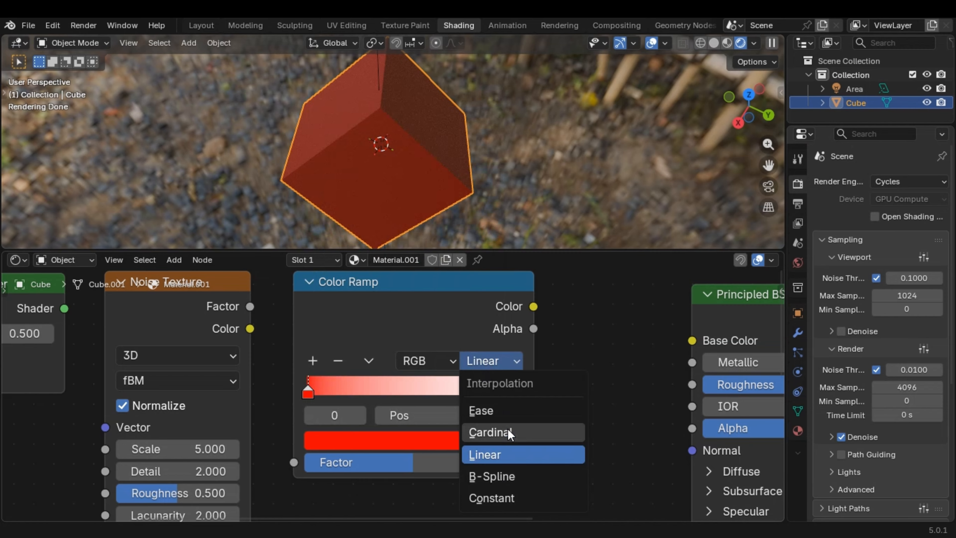
{"action": "left_click", "coordinate": [522, 498]}
{"action": "left_click_drag", "start_coordinate": [524, 396], "coordinate": [411, 408]}
Step: Flip the Color Ramp and redistribute its stops, first from the left and finally evenly
{"action": "left_click", "coordinate": [380, 374]}
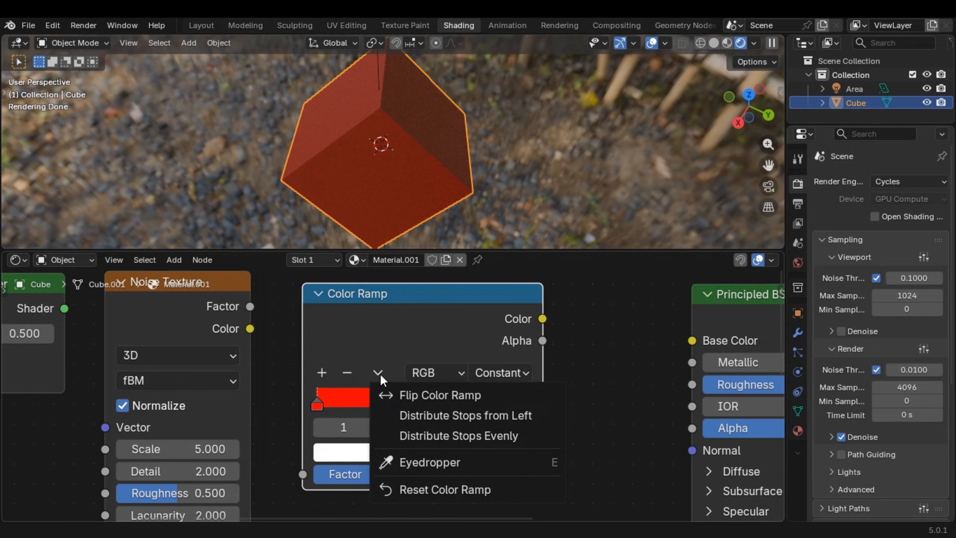
{"action": "left_click", "coordinate": [397, 394]}
{"action": "left_click", "coordinate": [378, 374]}
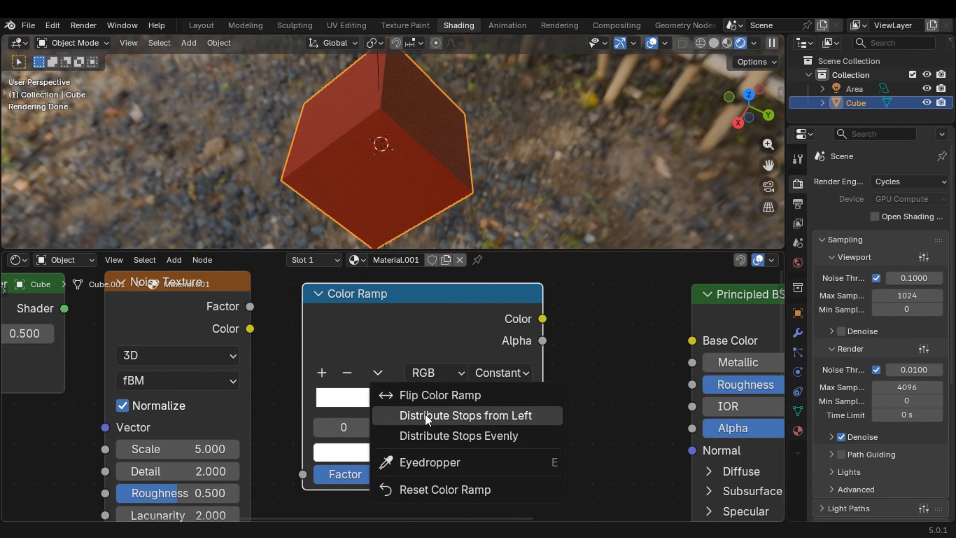
{"action": "left_click", "coordinate": [427, 416]}
{"action": "left_click", "coordinate": [378, 374]}
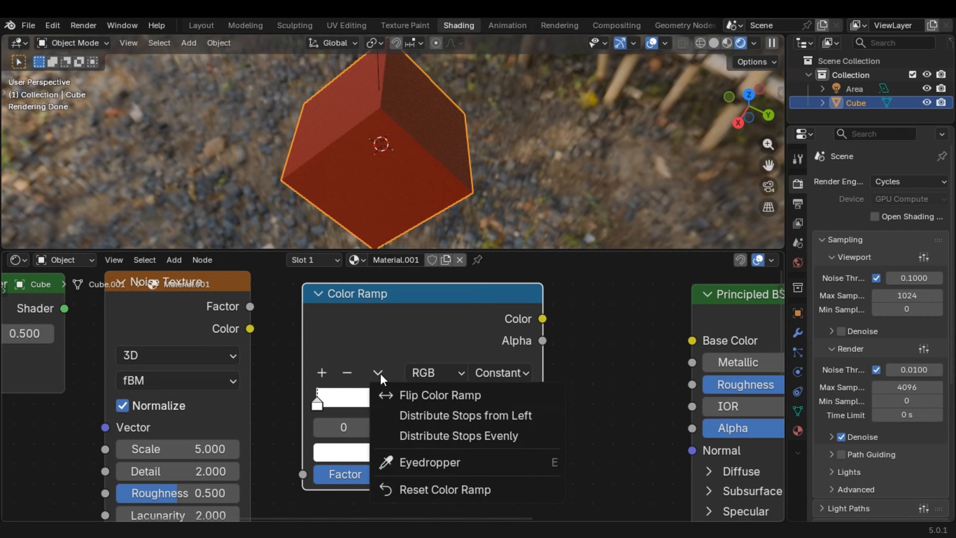
{"action": "left_click", "coordinate": [451, 437]}
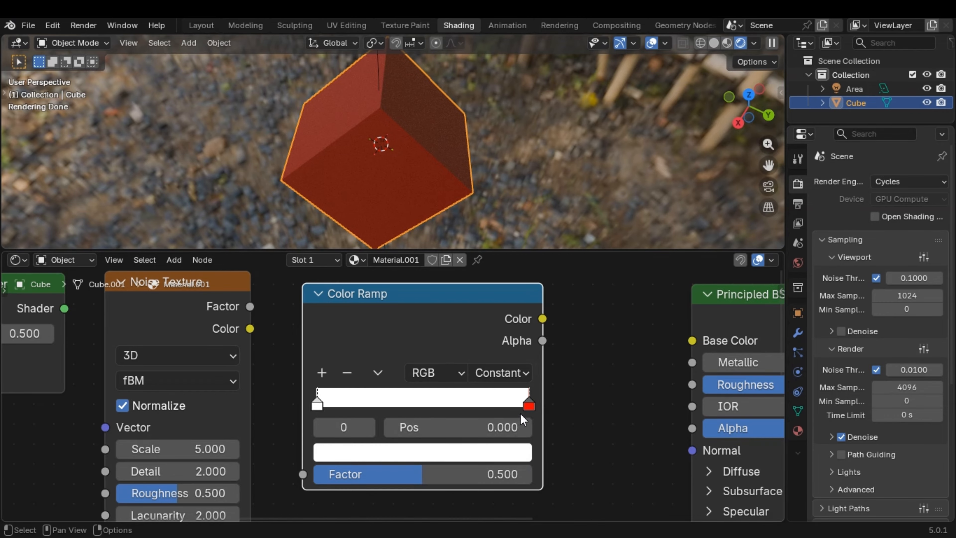
Step: Add an extra stop at position 0.500 to the Color Ramp and delete it again
{"action": "mouse_move", "coordinate": [529, 410]}
{"action": "left_mouse_down"}
{"action": "mouse_move", "coordinate": [485, 410]}
{"action": "mouse_move", "coordinate": [530, 409]}
{"action": "left_mouse_up"}
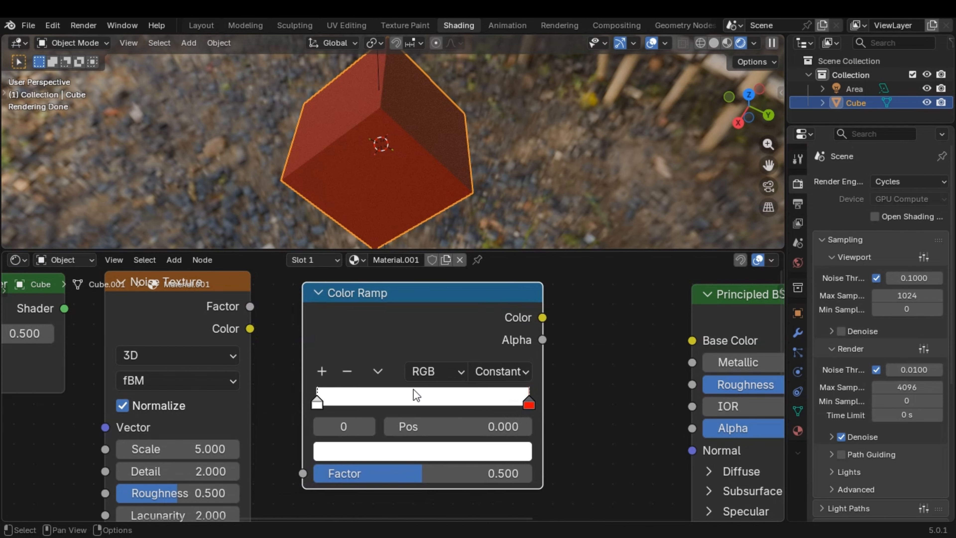
{"action": "left_click", "coordinate": [322, 371]}
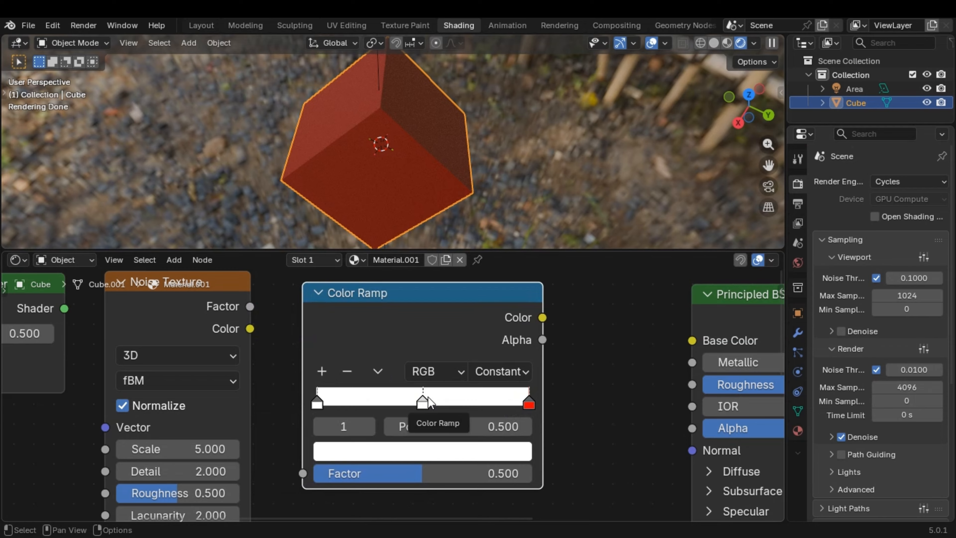
{"action": "left_click", "coordinate": [346, 371]}
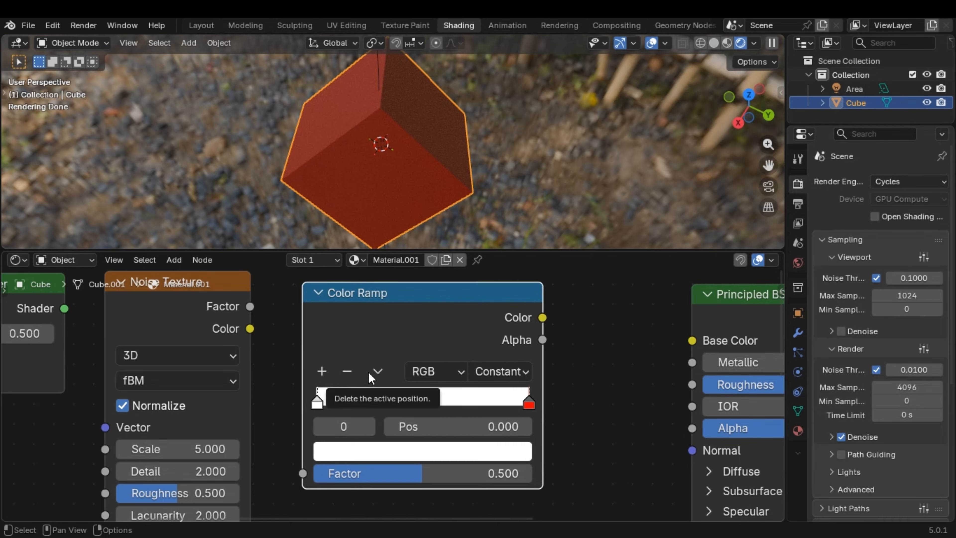
Step: Try the Linear, B-Spline, Ease and Cardinal interpolations on the Color Ramp and settle on Linear
{"action": "left_click", "coordinate": [497, 373]}
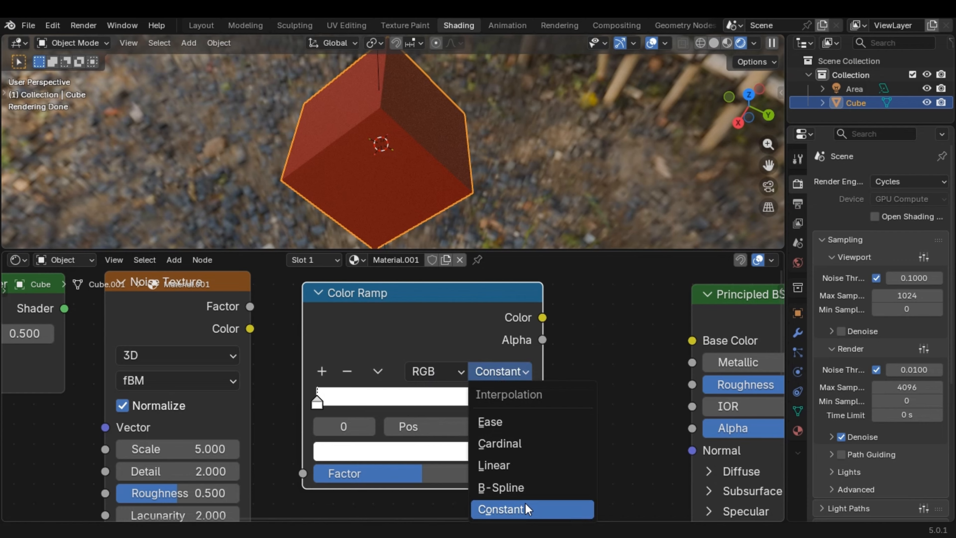
{"action": "left_click", "coordinate": [522, 468]}
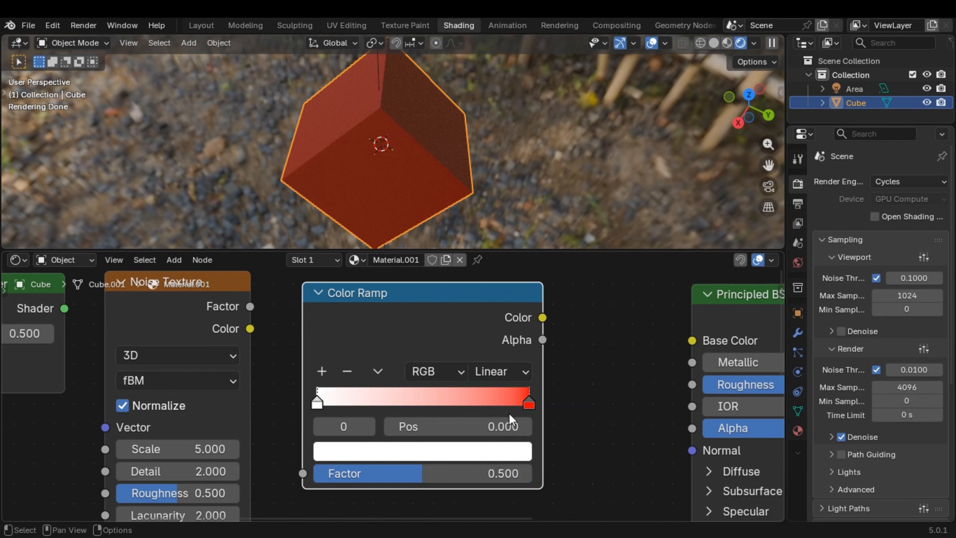
{"action": "left_click", "coordinate": [503, 380]}
{"action": "left_click", "coordinate": [529, 488]}
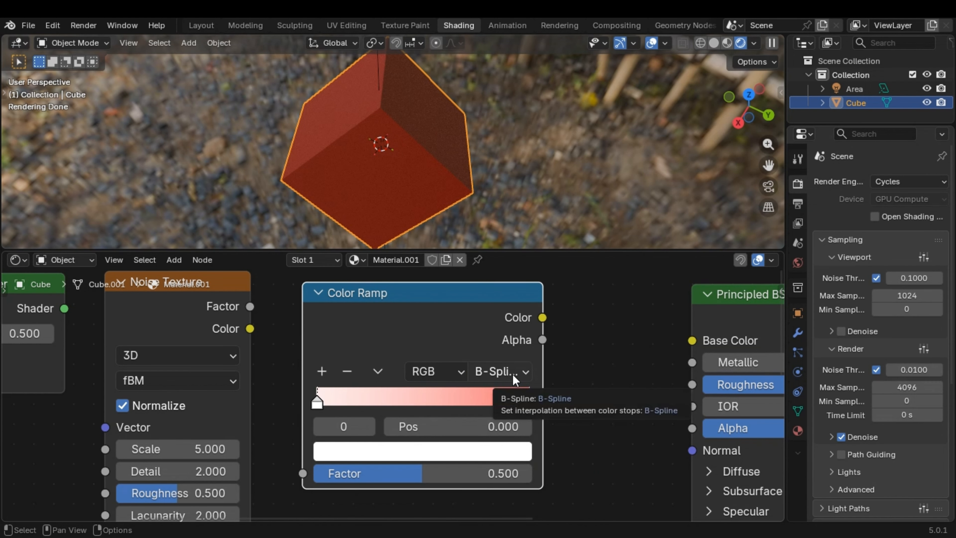
{"action": "left_click", "coordinate": [514, 380]}
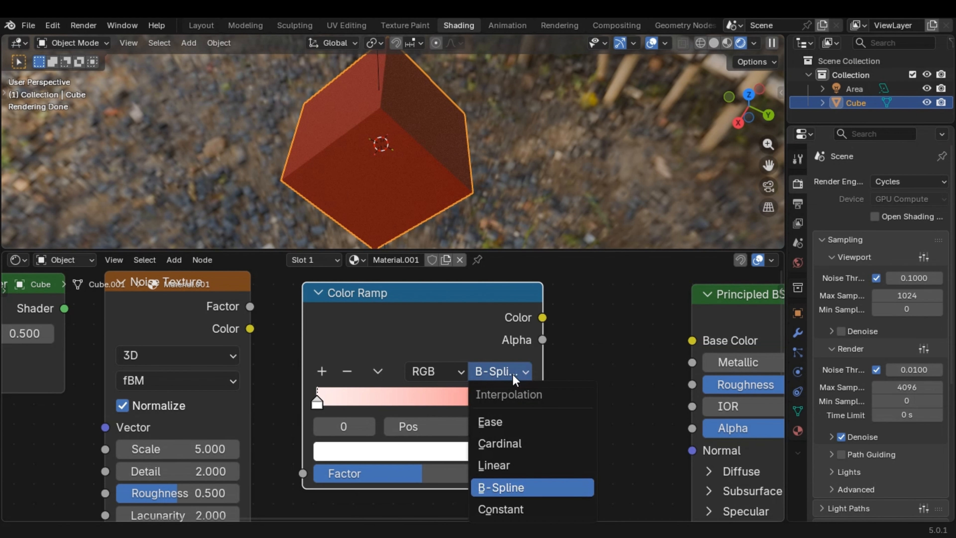
{"action": "left_click", "coordinate": [544, 421]}
{"action": "left_click", "coordinate": [517, 377]}
{"action": "left_click", "coordinate": [542, 443]}
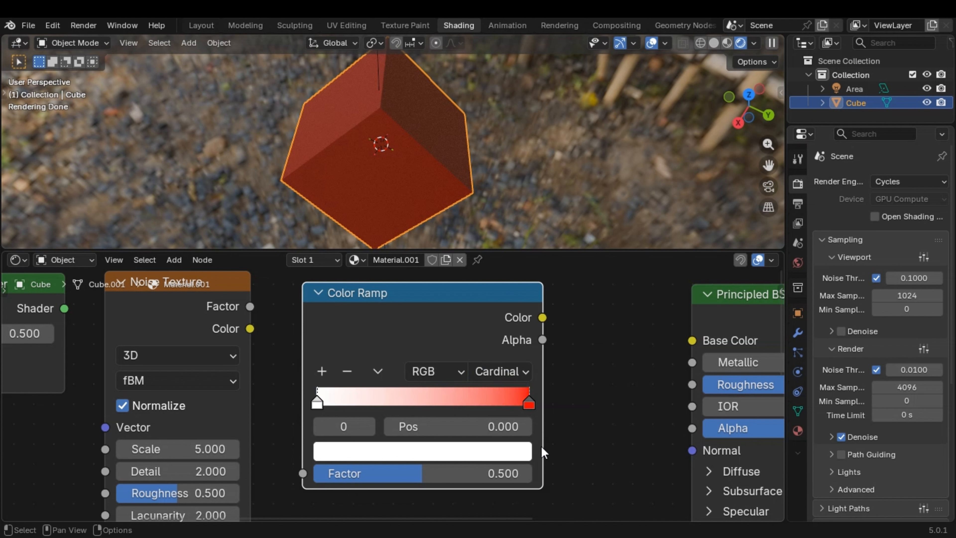
{"action": "left_click", "coordinate": [516, 376]}
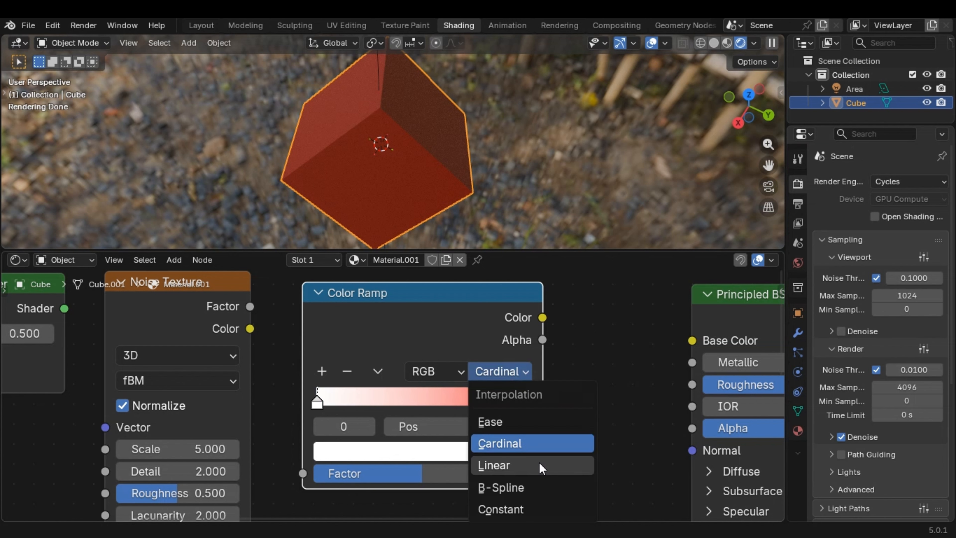
{"action": "left_click", "coordinate": [526, 468]}
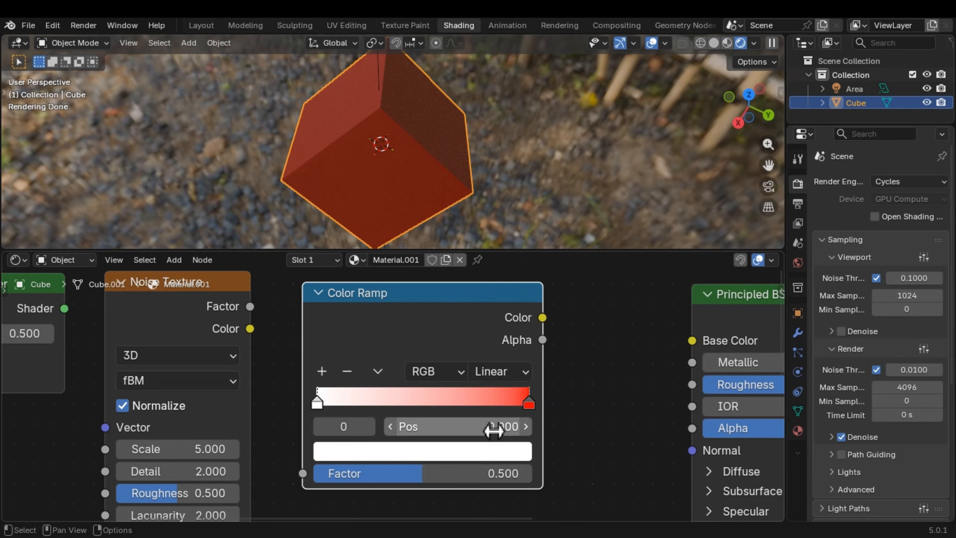
Step: Try sliding the Color Ramp Factor down to 0.000 and up towards its maximum, reverting each change
{"action": "scroll", "coordinate": [420, 372], "scroll_direction": "down", "scroll_amount": 2}
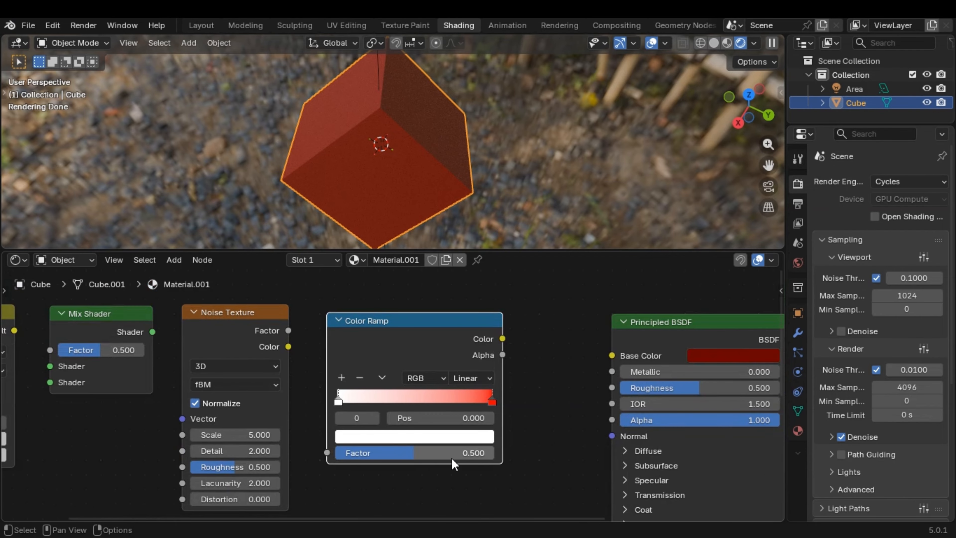
{"action": "middle_click_drag", "start_coordinate": [452, 457], "coordinate": [470, 456]}
{"action": "scroll", "coordinate": [452, 454], "scroll_direction": "up", "scroll_amount": 1}
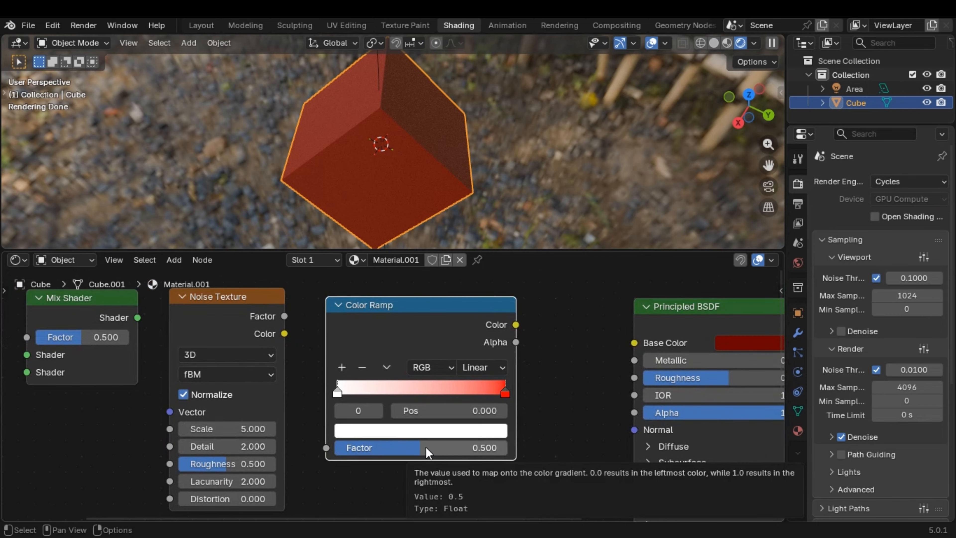
{"action": "left_click_drag", "start_coordinate": [424, 449], "coordinate": [402, 455]}
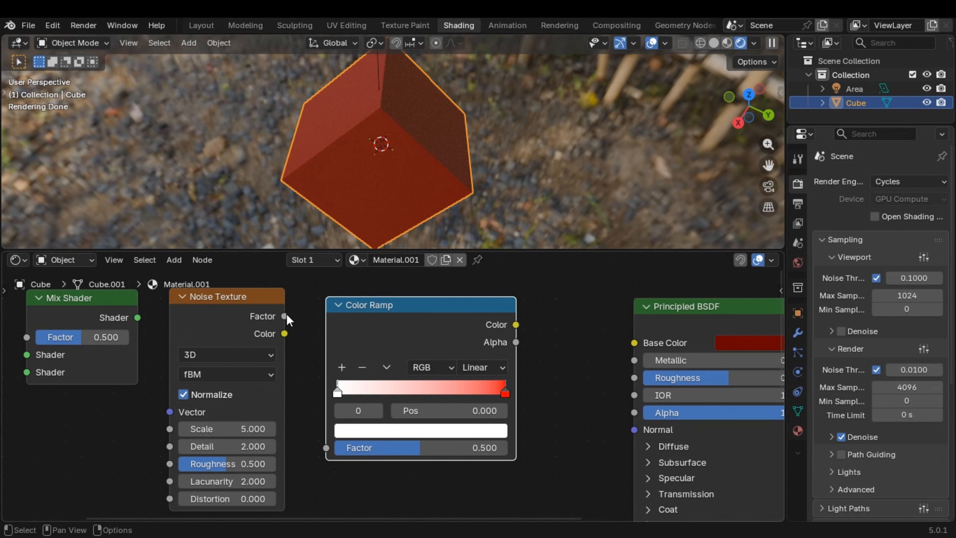
{"action": "middle_click_drag", "start_coordinate": [316, 365], "coordinate": [347, 375]}
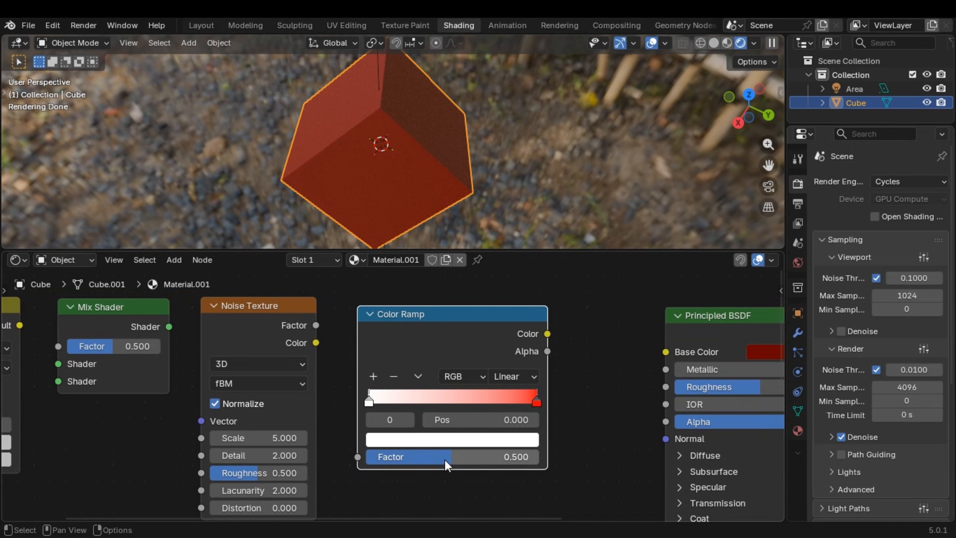
{"action": "mouse_move", "coordinate": [447, 460]}
{"action": "left_mouse_down"}
{"action": "mouse_move", "coordinate": [410, 460]}
{"action": "mouse_move", "coordinate": [452, 460]}
{"action": "left_mouse_up"}
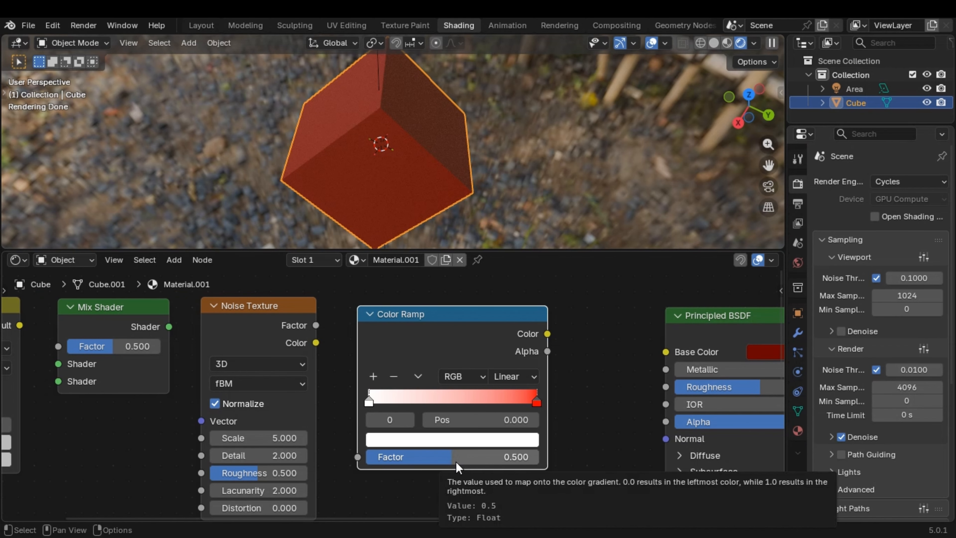
{"action": "middle_click_drag", "start_coordinate": [502, 463], "coordinate": [582, 451]}
{"action": "left_click_drag", "start_coordinate": [569, 450], "coordinate": [568, 450]}
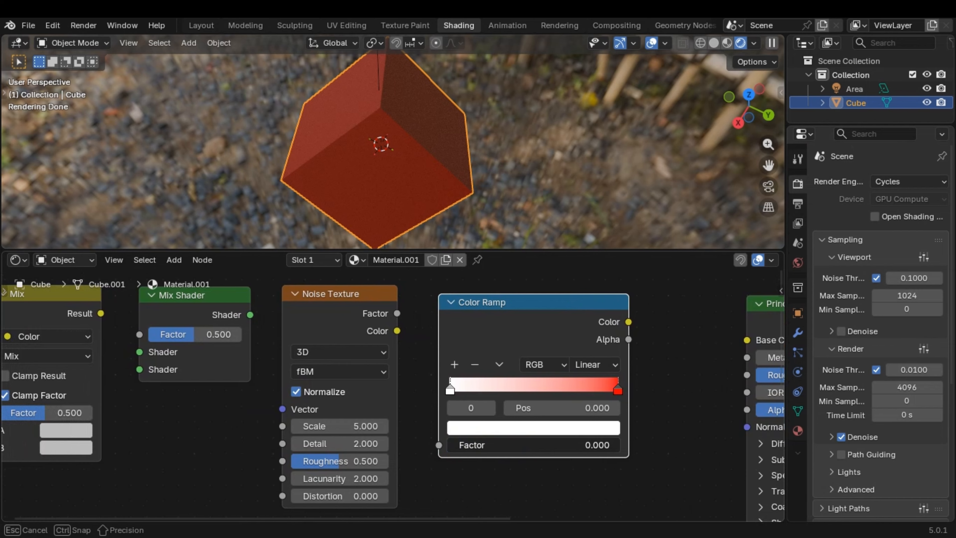
{"action": "key", "text": "Escape"}
{"action": "left_click_drag", "start_coordinate": [439, 445], "coordinate": [451, 371]}
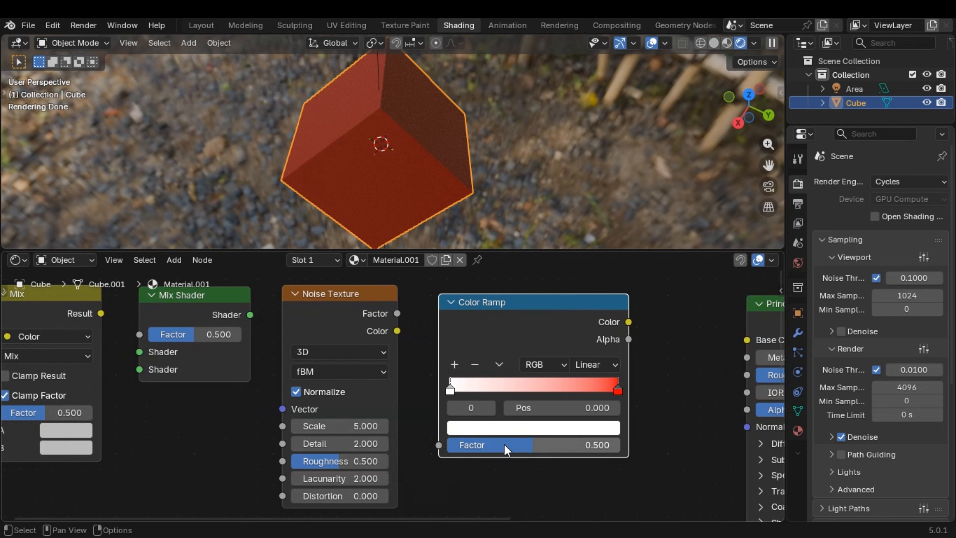
{"action": "left_click_drag", "start_coordinate": [506, 448], "coordinate": [619, 449]}
{"action": "key", "text": "ctrl+z"}
Step: Connect the Color Ramp's Color output to the Base Color input of the Principled BSDF
{"action": "middle_click_drag", "start_coordinate": [463, 423], "coordinate": [290, 441]}
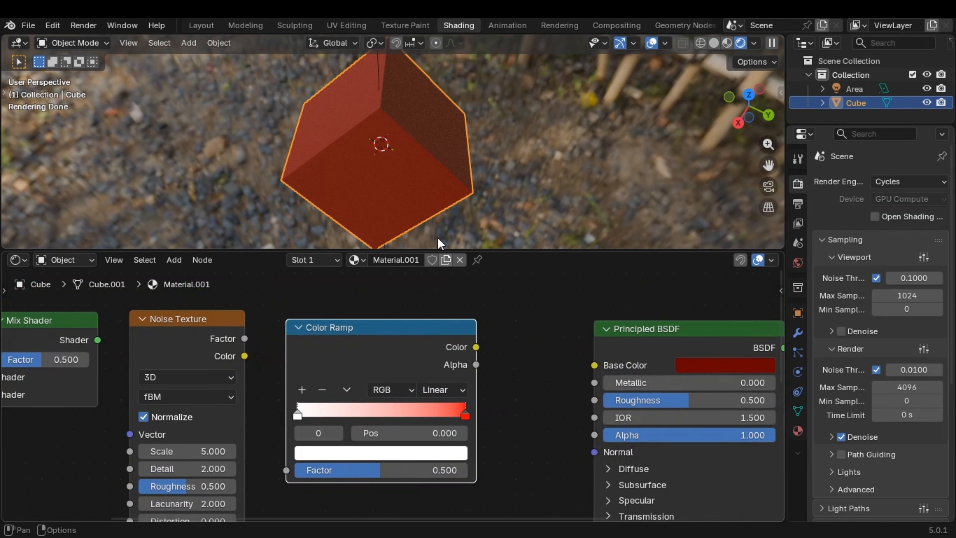
{"action": "scroll", "coordinate": [499, 376], "scroll_direction": "down", "scroll_amount": 1}
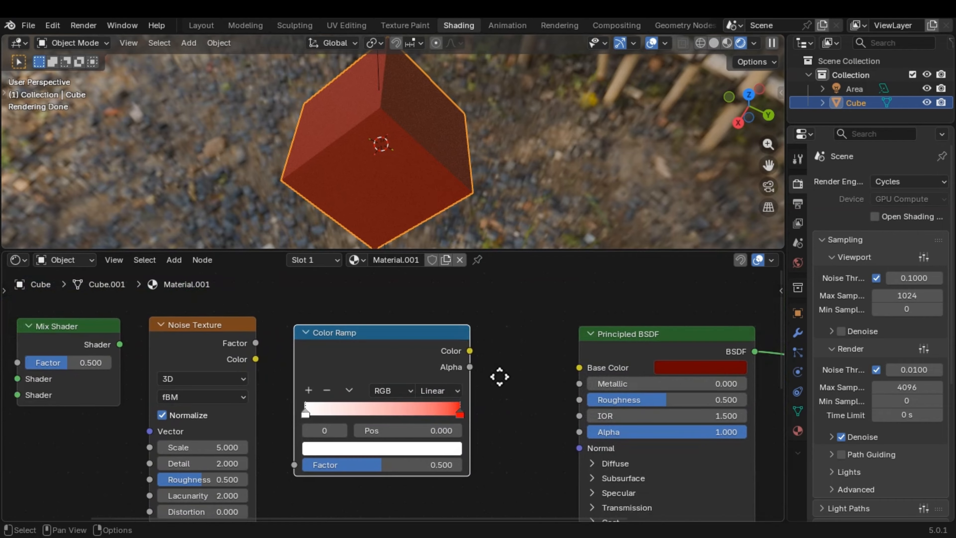
{"action": "middle_click_drag", "start_coordinate": [500, 377], "coordinate": [370, 385]}
{"action": "left_click_drag", "start_coordinate": [338, 357], "coordinate": [440, 366]}
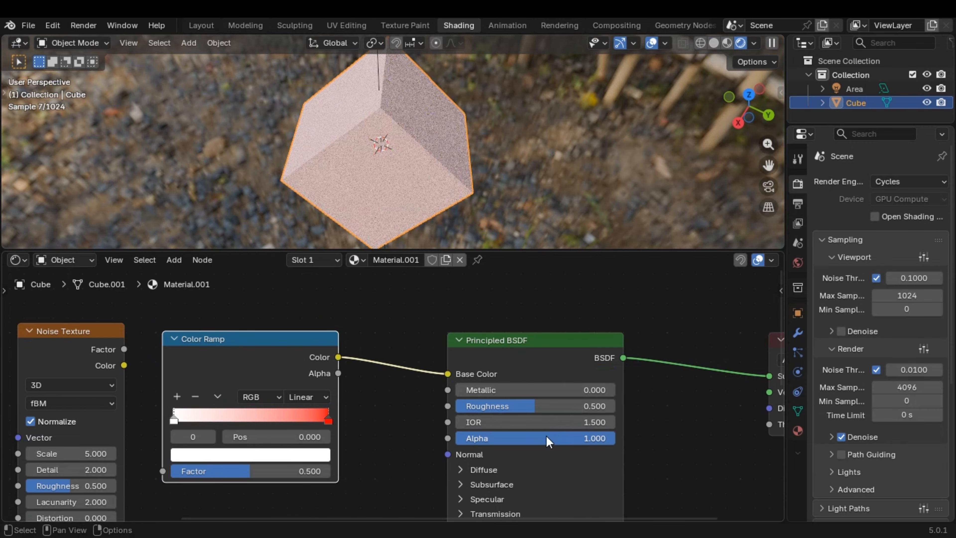
{"action": "middle_click_drag", "start_coordinate": [420, 442], "coordinate": [514, 445]}
{"action": "middle_click_drag", "start_coordinate": [395, 158], "coordinate": [219, 181]}
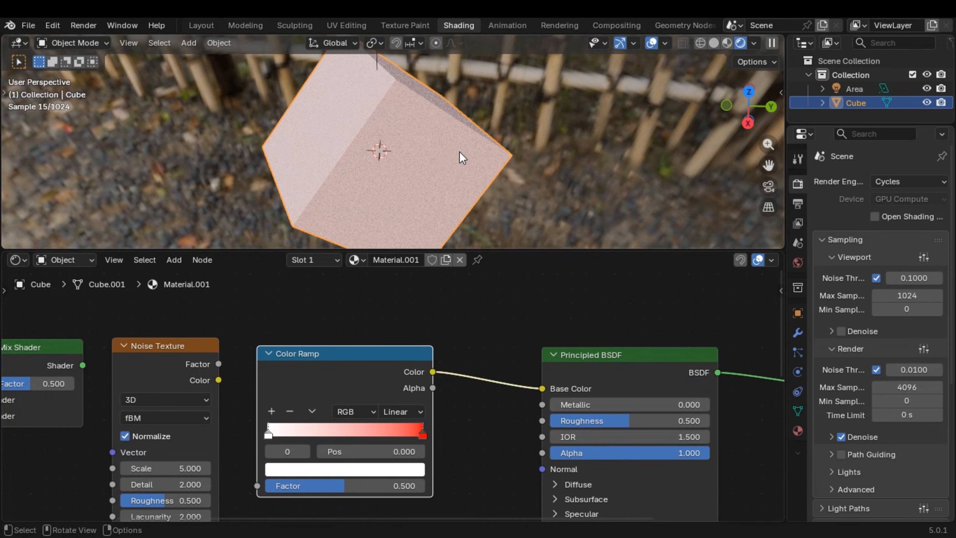
{"action": "middle_click_drag", "start_coordinate": [462, 158], "coordinate": [452, 166]}
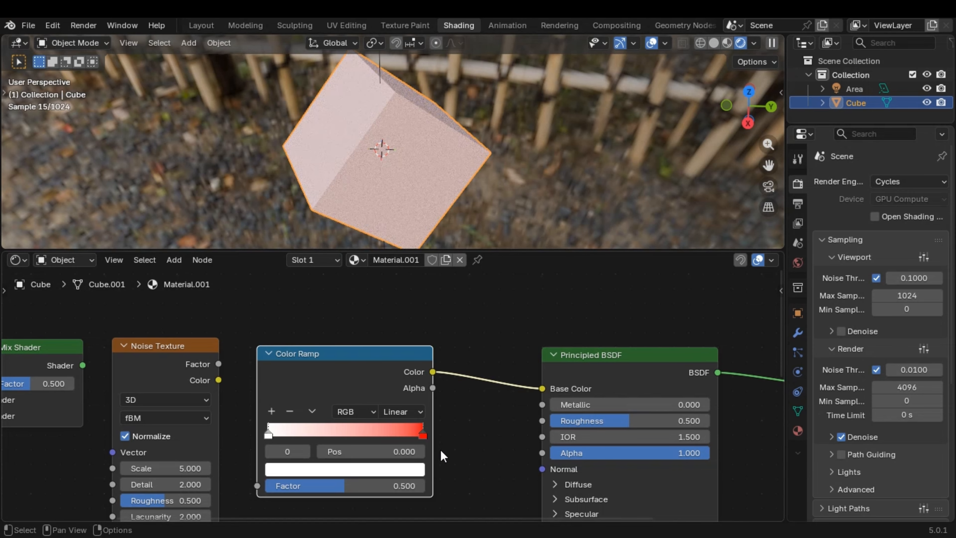
Step: Try sliding both Color Ramp stops toward the middle of the gradient and back to its ends
{"action": "left_click_drag", "start_coordinate": [423, 435], "coordinate": [388, 436]}
{"action": "left_click_drag", "start_coordinate": [268, 439], "coordinate": [273, 440]}
{"action": "left_click_drag", "start_coordinate": [274, 436], "coordinate": [338, 435]}
{"action": "left_click_drag", "start_coordinate": [394, 435], "coordinate": [429, 435]}
{"action": "left_click_drag", "start_coordinate": [341, 431], "coordinate": [270, 443]}
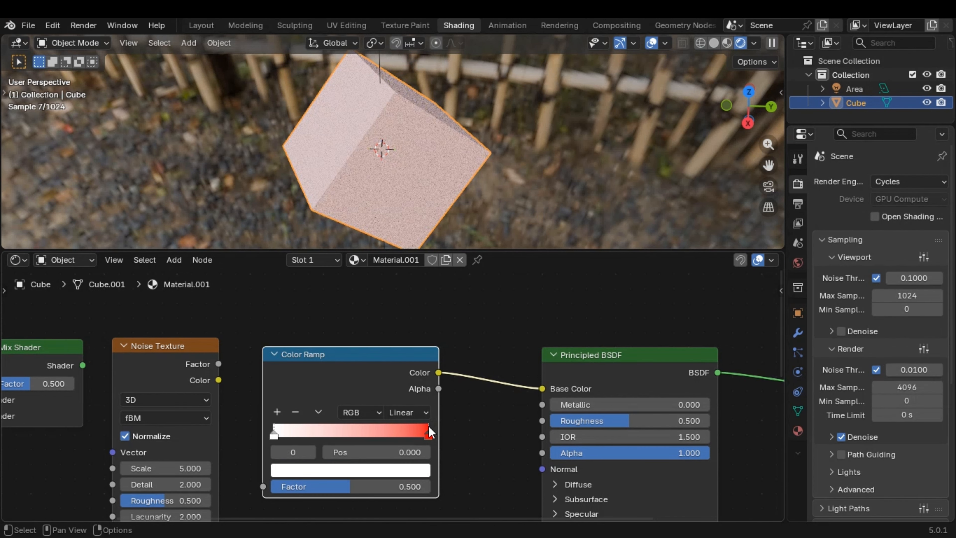
{"action": "mouse_move", "coordinate": [429, 432]}
{"action": "left_mouse_down"}
{"action": "mouse_move", "coordinate": [331, 439]}
{"action": "mouse_move", "coordinate": [429, 439]}
{"action": "left_mouse_up"}
Step: Set the Color Ramp interpolation to Constant
{"action": "left_click", "coordinate": [408, 412]}
{"action": "left_click", "coordinate": [428, 512]}
{"action": "scroll", "coordinate": [429, 439], "scroll_direction": "down", "scroll_amount": 1}
{"action": "middle_click_drag", "start_coordinate": [366, 479], "coordinate": [449, 446]}
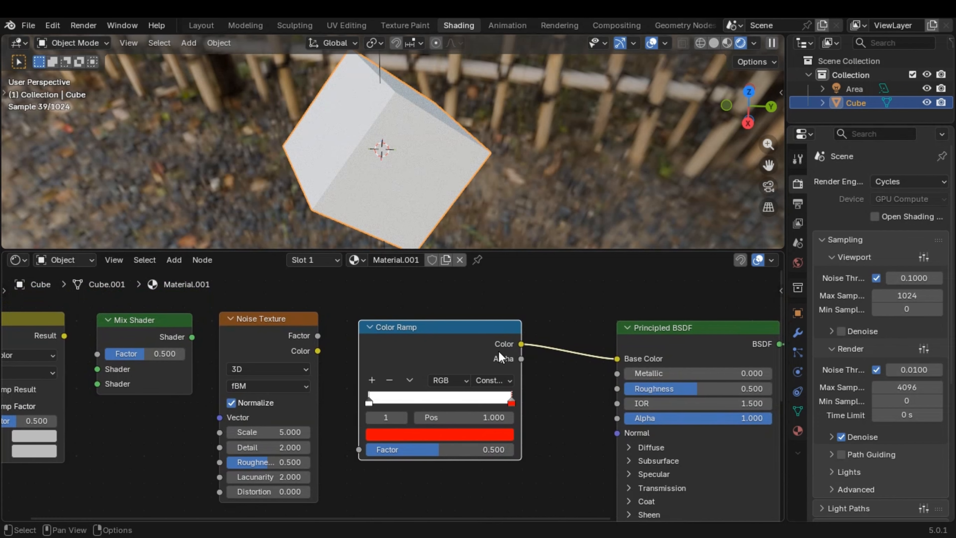
Step: Cut the link between the Color Ramp and the Base Color input of the Principled BSDF
{"action": "right_click_drag", "start_coordinate": [578, 343], "coordinate": [571, 380], "text": "ctrl"}
{"action": "scroll", "coordinate": [504, 388], "scroll_direction": "down", "scroll_amount": 1}
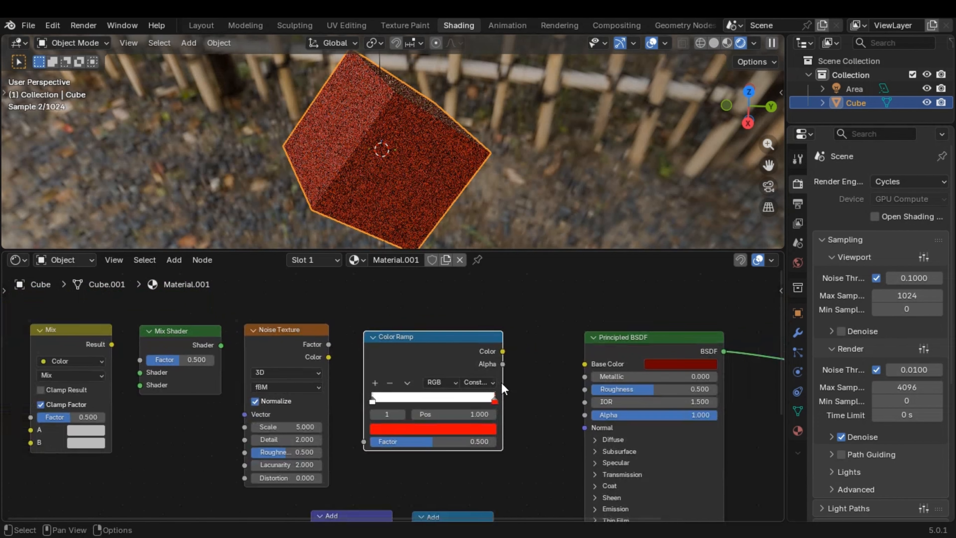
{"action": "scroll", "coordinate": [504, 388], "scroll_direction": "down", "scroll_amount": 1}
{"action": "middle_click_drag", "start_coordinate": [505, 388], "coordinate": [439, 403]}
{"action": "scroll", "coordinate": [237, 370], "scroll_direction": "up", "scroll_amount": 1}
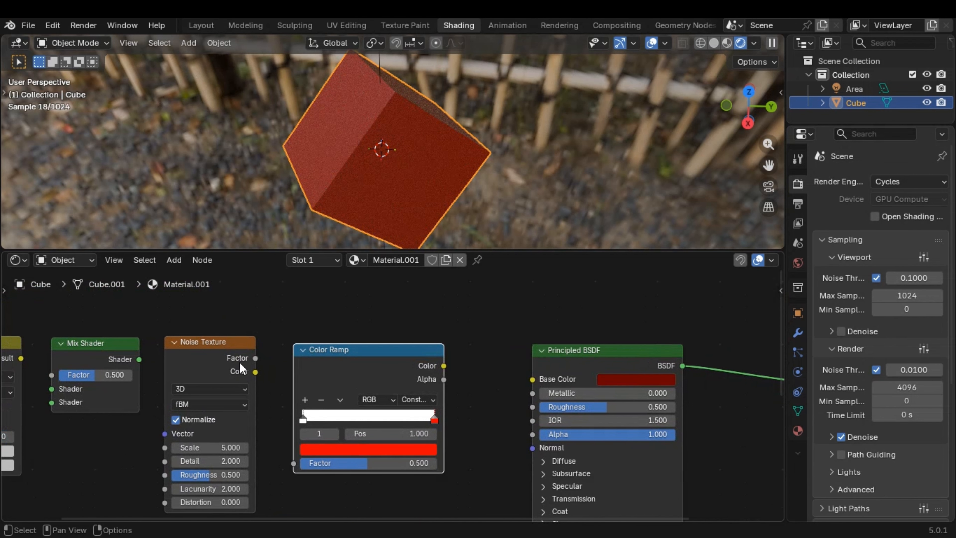
Step: Try the Noise Texture Factor output on the Metallic input, and move the connection to the Principled BSDF's Base Color
{"action": "left_click_drag", "start_coordinate": [256, 358], "coordinate": [535, 392]}
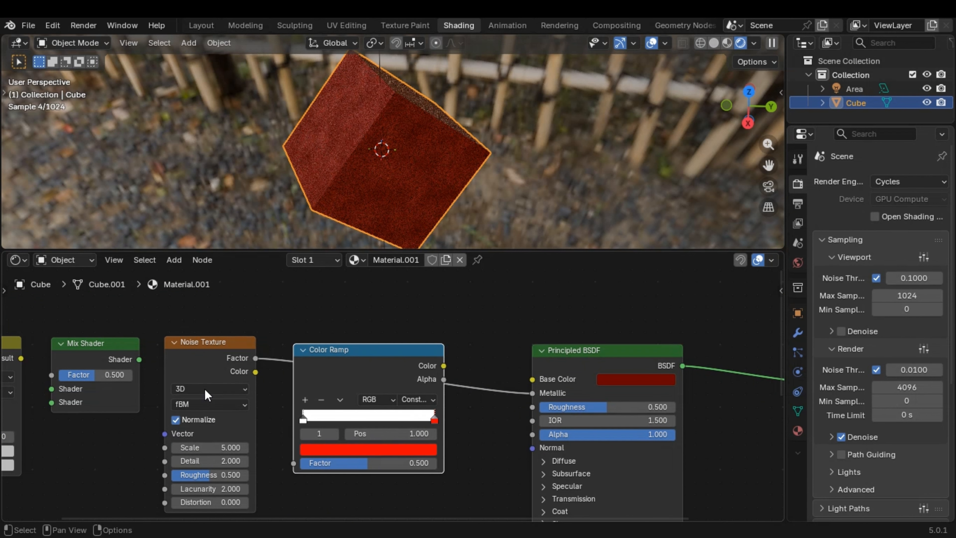
{"action": "left_click_drag", "start_coordinate": [256, 357], "coordinate": [356, 358]}
{"action": "left_click_drag", "start_coordinate": [432, 378], "coordinate": [532, 379]}
{"action": "right_click_drag", "start_coordinate": [516, 388], "coordinate": [507, 414], "text": "ctrl"}
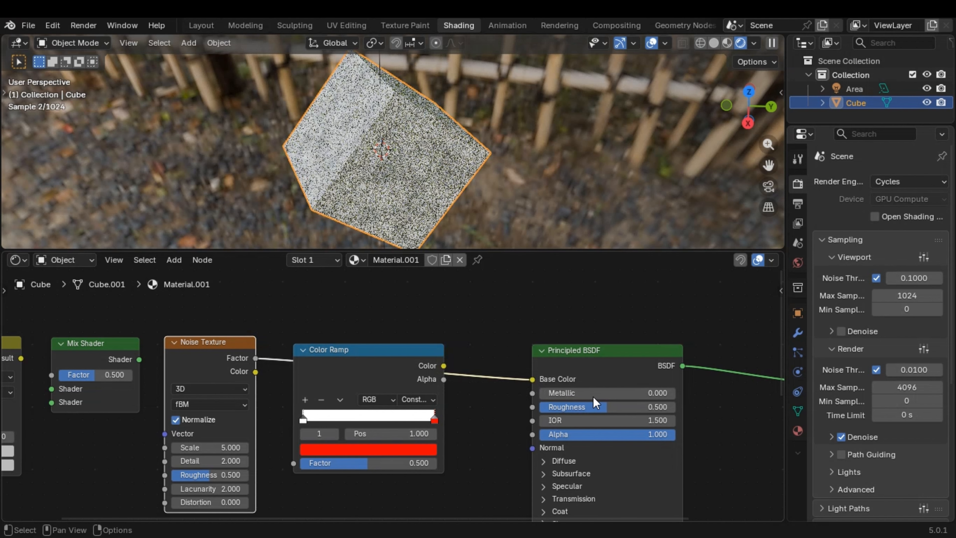
Step: Enlarge the 3D viewport area and examine the Noise Texture's Scale, Detail, Roughness and Lacunarity settings
{"action": "middle_click_drag", "start_coordinate": [449, 444], "coordinate": [521, 431]}
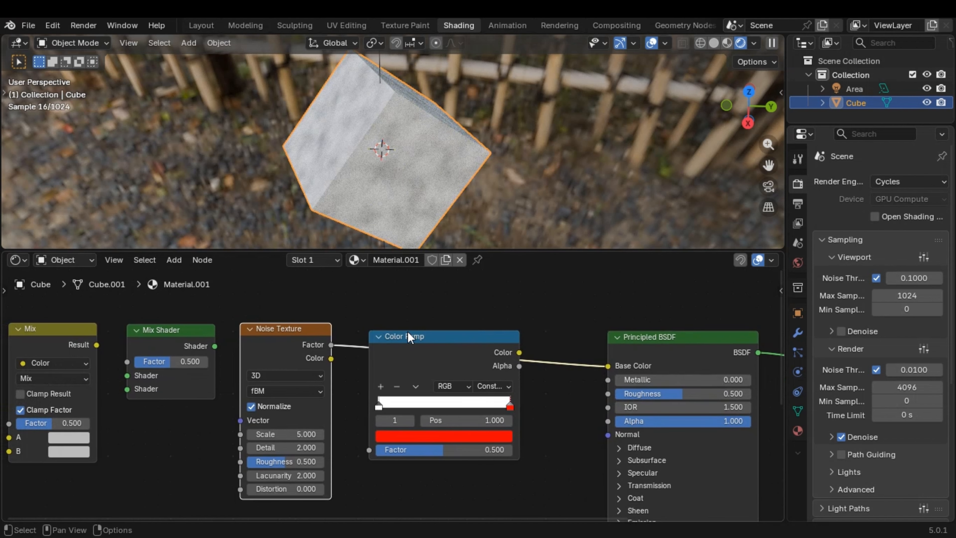
{"action": "left_click_drag", "start_coordinate": [377, 250], "coordinate": [376, 298]}
{"action": "scroll", "coordinate": [316, 470], "scroll_direction": "up", "scroll_amount": 2}
{"action": "middle_click_drag", "start_coordinate": [316, 470], "coordinate": [363, 416]}
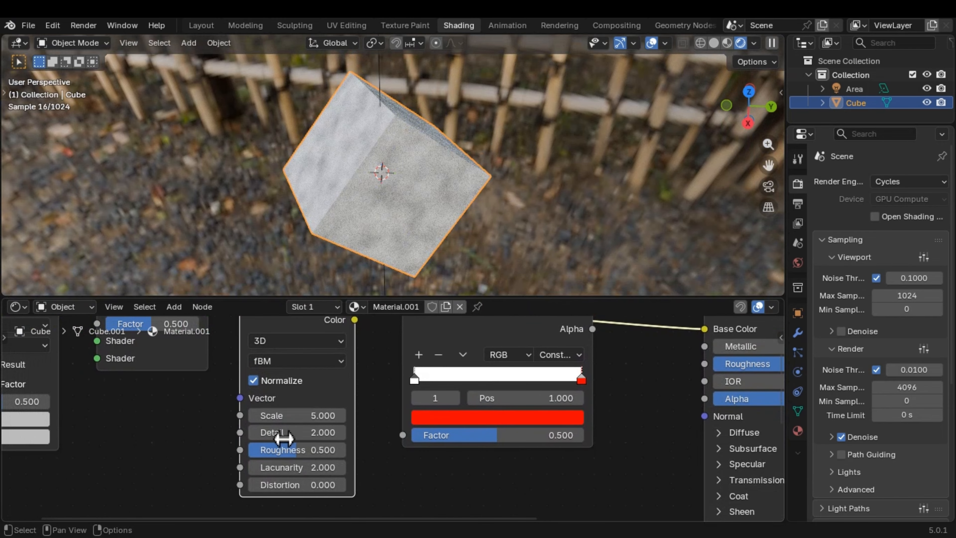
{"action": "left_click_drag", "start_coordinate": [274, 415], "coordinate": [316, 467]}
{"action": "middle_click_drag", "start_coordinate": [297, 407], "coordinate": [277, 459]}
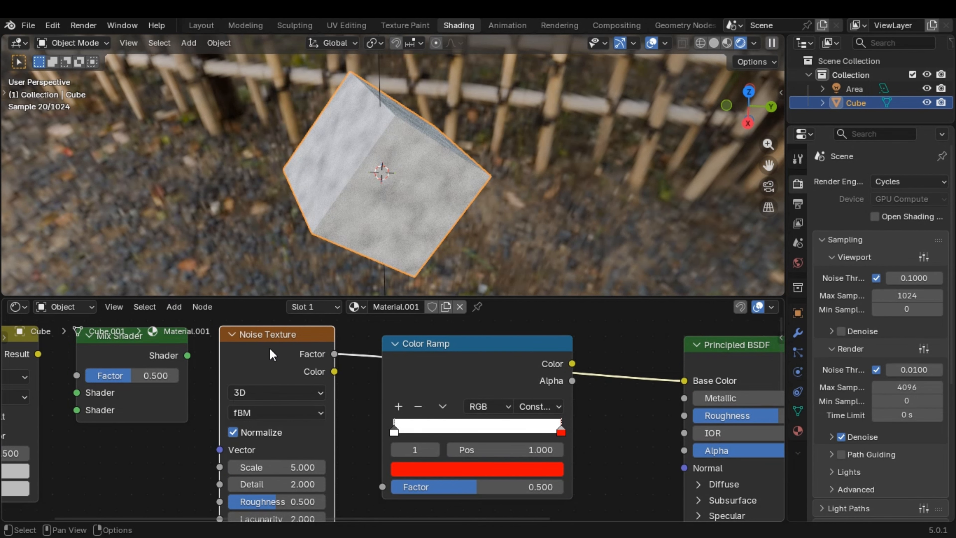
{"action": "scroll", "coordinate": [270, 350], "scroll_direction": "down", "scroll_amount": 2}
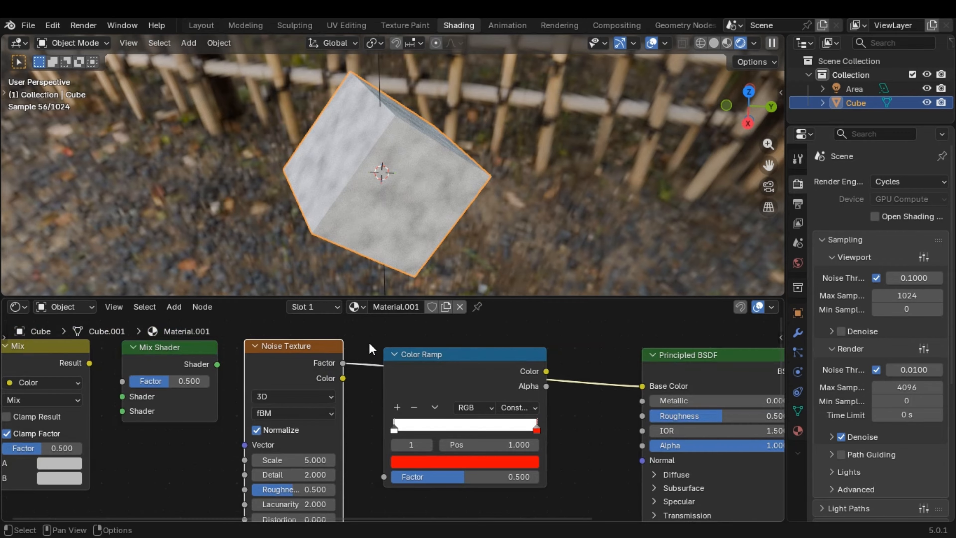
Step: Cut the link between the Noise Texture and the Principled BSDF's Base Color
{"action": "right_click_drag", "start_coordinate": [371, 343], "coordinate": [373, 393], "text": "ctrl"}
{"action": "middle_click_drag", "start_coordinate": [373, 393], "coordinate": [454, 412]}
{"action": "scroll", "coordinate": [296, 389], "scroll_direction": "down", "scroll_amount": 2}
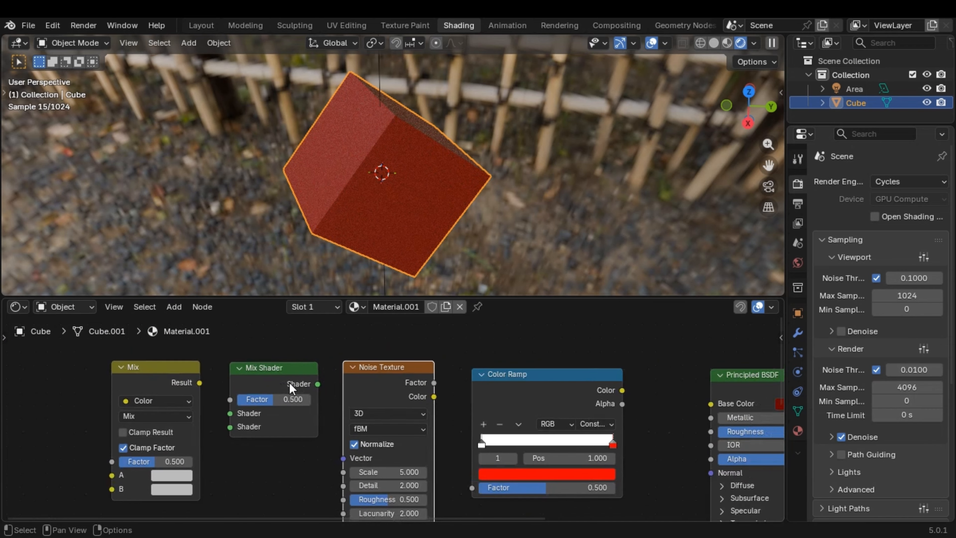
Step: Rearrange the nodes: Mix Shader above the Principled BSDF, Color Ramp beside the Mix node, and Noise Texture between them
{"action": "scroll", "coordinate": [632, 452], "scroll_direction": "down", "scroll_amount": 2}
{"action": "middle_click_drag", "start_coordinate": [622, 444], "coordinate": [525, 471]}
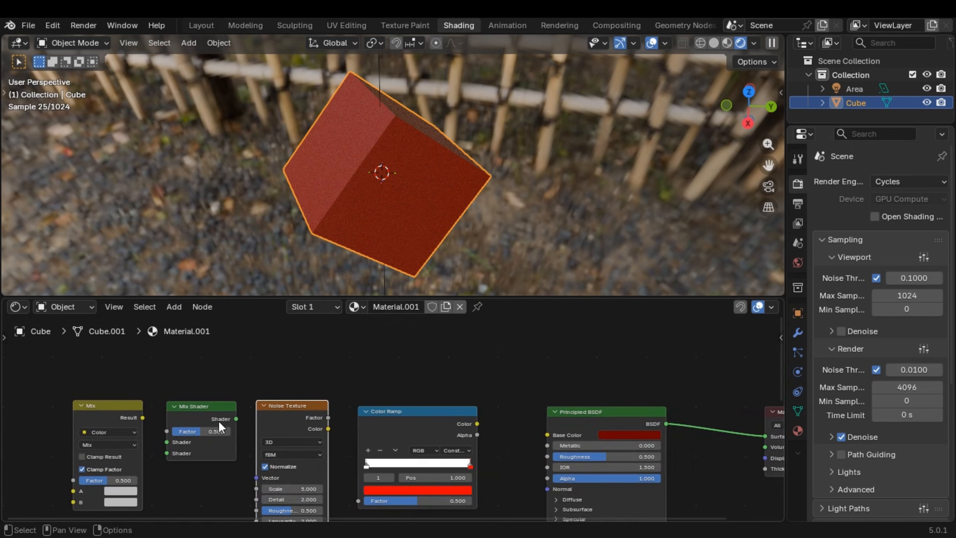
{"action": "left_click_drag", "start_coordinate": [202, 415], "coordinate": [565, 395]}
{"action": "left_click_drag", "start_coordinate": [460, 473], "coordinate": [222, 474]}
{"action": "left_click_drag", "start_coordinate": [288, 467], "coordinate": [371, 469]}
{"action": "left_click_drag", "start_coordinate": [226, 473], "coordinate": [246, 474]}
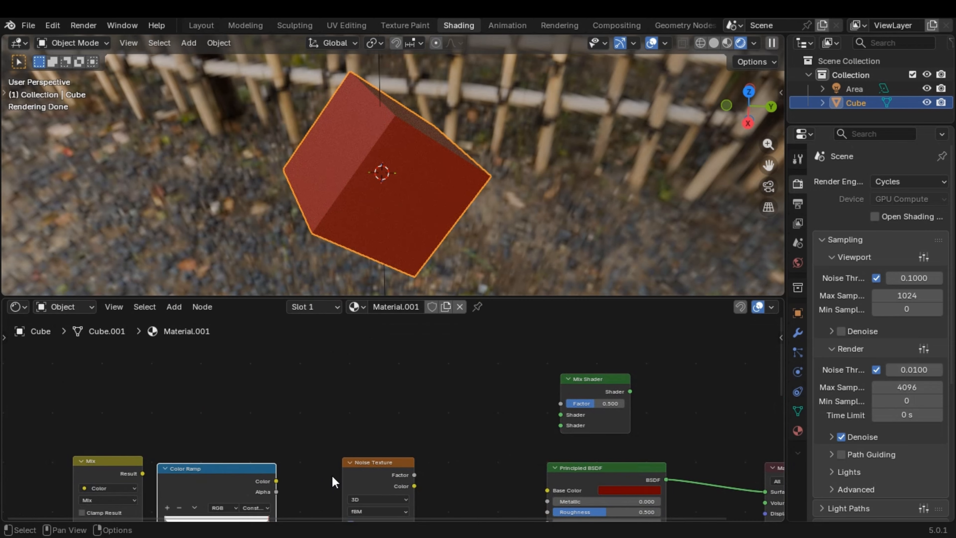
{"action": "left_click_drag", "start_coordinate": [365, 476], "coordinate": [359, 358]}
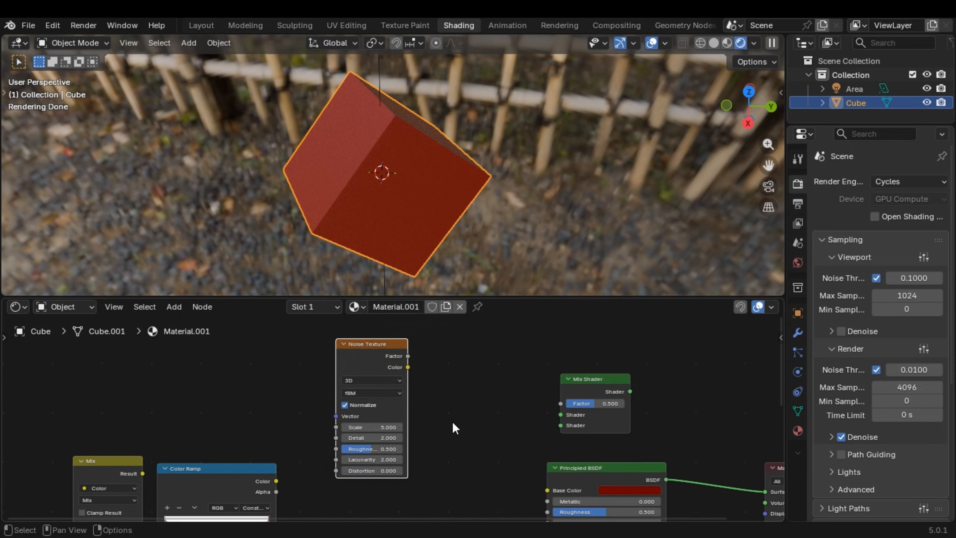
Step: Add a Gradient Texture node and place it below the Noise Texture
{"action": "key", "text": "shift+a"}
{"action": "mouse_move", "coordinate": [450, 427]}
{"action": "mouse_move", "coordinate": [433, 477]}
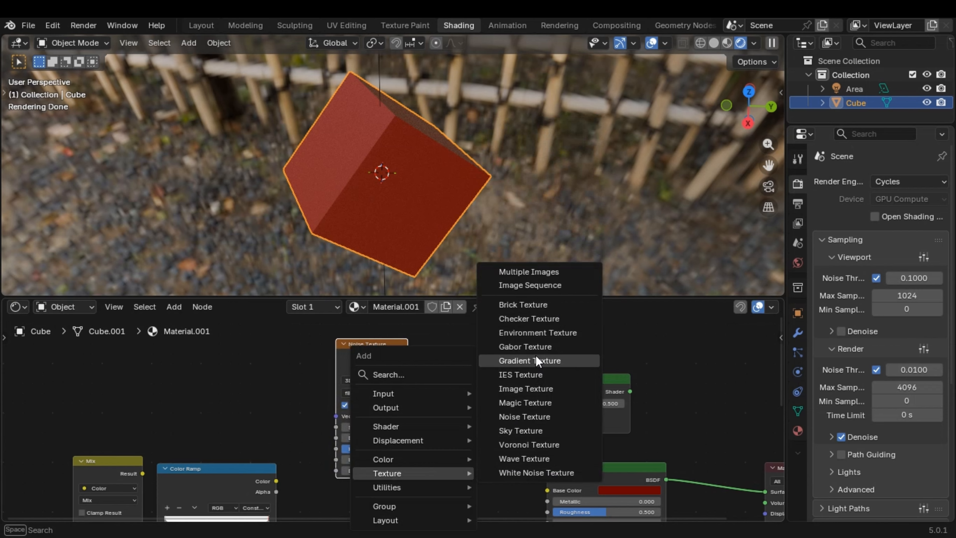
{"action": "left_click", "coordinate": [533, 361]}
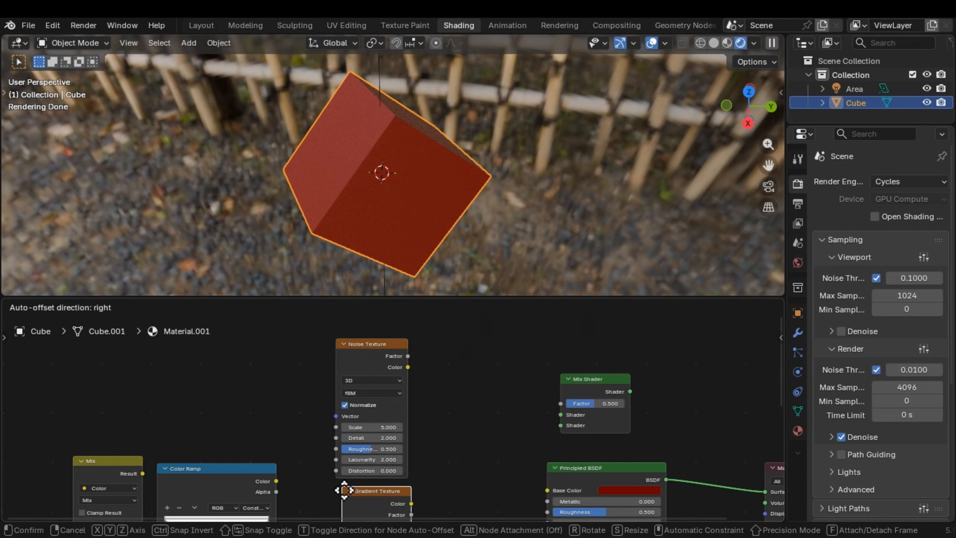
{"action": "left_click", "coordinate": [319, 502]}
Step: Feed the Noise Texture Factor and Gradient Texture Color into the Mix Shader's inputs, and its output into the Material Output Surface
{"action": "left_click_drag", "start_coordinate": [404, 505], "coordinate": [560, 426]}
{"action": "left_click_drag", "start_coordinate": [409, 356], "coordinate": [560, 416]}
{"action": "scroll", "coordinate": [587, 440], "scroll_direction": "up", "scroll_amount": 1}
{"action": "middle_click_drag", "start_coordinate": [597, 442], "coordinate": [407, 428]}
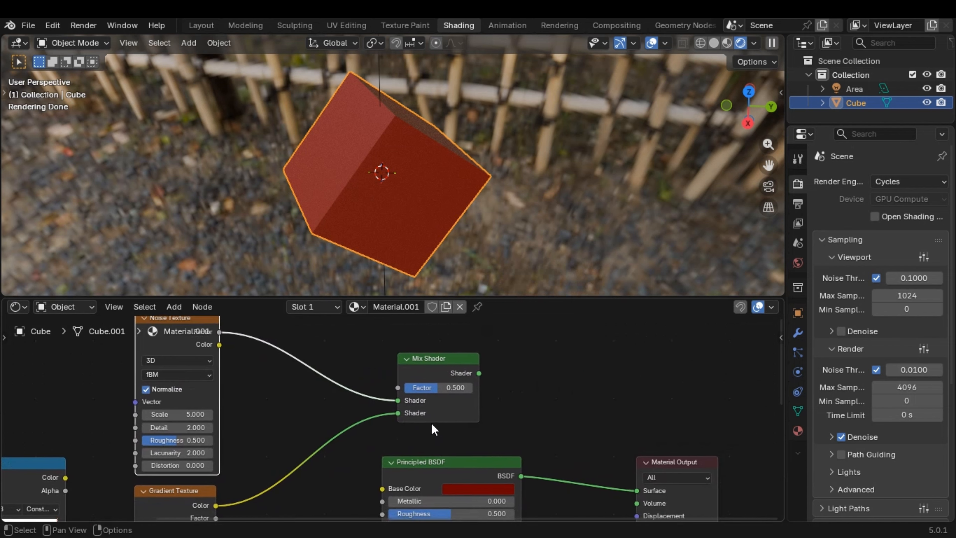
{"action": "left_click_drag", "start_coordinate": [483, 367], "coordinate": [635, 491]}
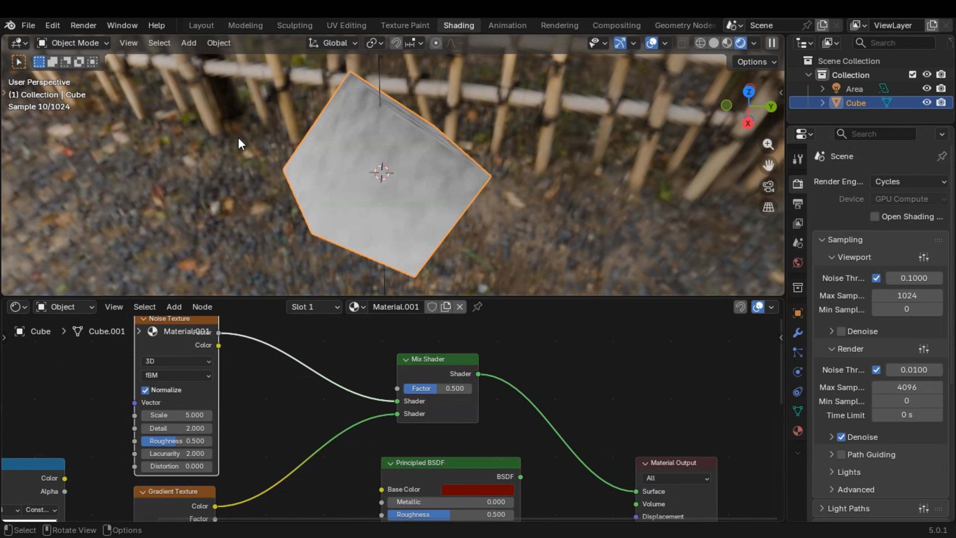
Step: Try the Mix Shader Factor at 0.000 and 1.000 while viewing the cube from another side, and revert the changes
{"action": "middle_click_drag", "start_coordinate": [489, 109], "coordinate": [463, 158]}
{"action": "mouse_move", "coordinate": [453, 384]}
{"action": "left_mouse_down"}
{"action": "mouse_move", "coordinate": [475, 385]}
{"action": "mouse_move", "coordinate": [464, 364]}
{"action": "mouse_move", "coordinate": [465, 391]}
{"action": "mouse_move", "coordinate": [403, 388]}
{"action": "left_mouse_up"}
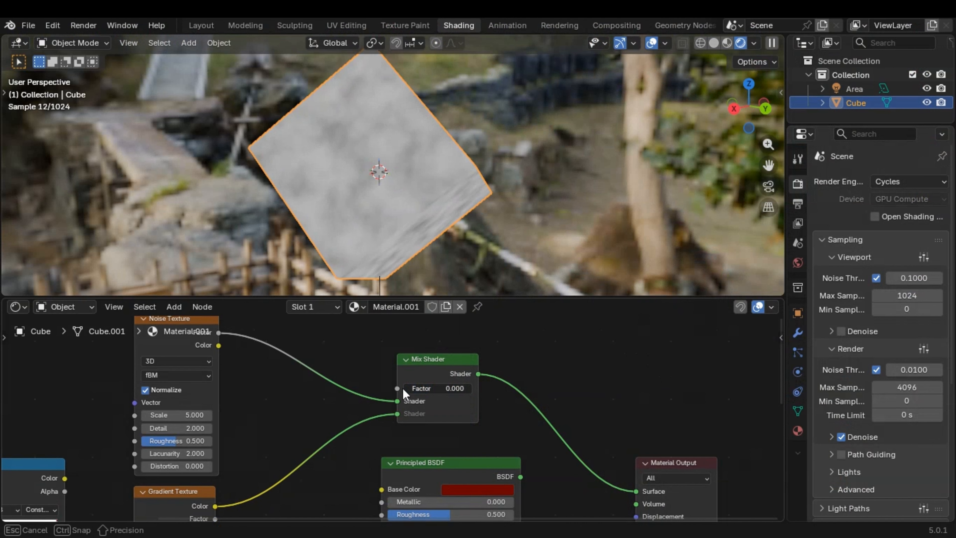
{"action": "key", "text": "ctrl+z"}
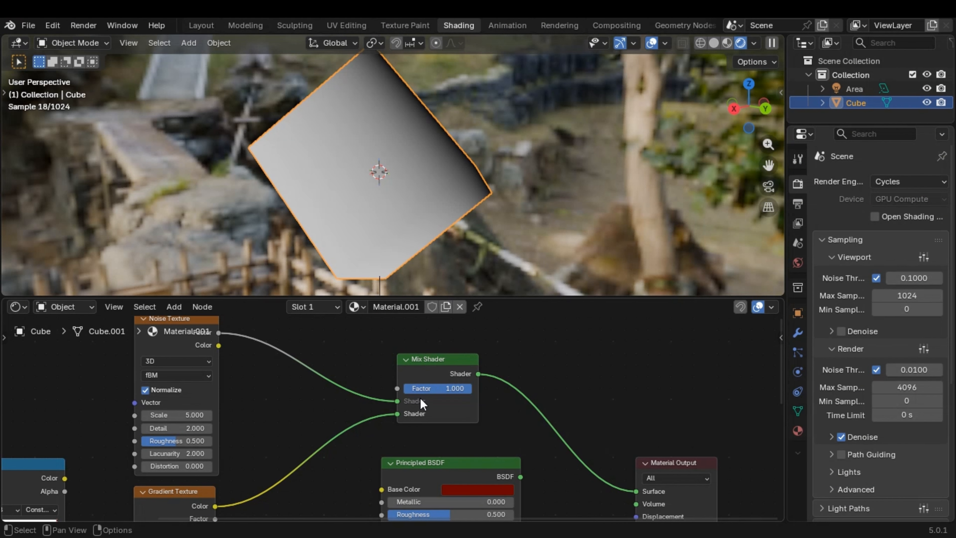
{"action": "key", "text": "ctrl+z"}
Step: Move the Mix Shader closer to the texture nodes and bring the Color Ramp over beside the Material Output
{"action": "left_click_drag", "start_coordinate": [429, 359], "coordinate": [373, 360]}
{"action": "scroll", "coordinate": [278, 402], "scroll_direction": "down", "scroll_amount": 1}
{"action": "middle_click_drag", "start_coordinate": [391, 392], "coordinate": [290, 399]}
{"action": "scroll", "coordinate": [275, 402], "scroll_direction": "down", "scroll_amount": 3}
{"action": "left_click_drag", "start_coordinate": [57, 463], "coordinate": [447, 377]}
{"action": "middle_click_drag", "start_coordinate": [519, 398], "coordinate": [592, 436]}
Step: Try inserting the Color Ramp into the link between the Noise Texture and the Mix Shader, making room by shifting the Mix Shader
{"action": "left_click", "coordinate": [415, 408]}
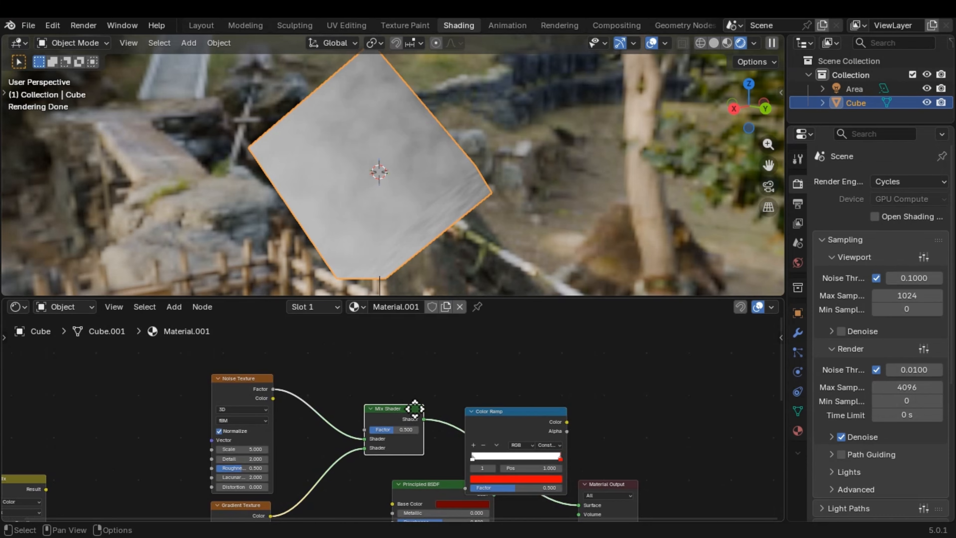
{"action": "left_click_drag", "start_coordinate": [415, 409], "coordinate": [448, 412]}
{"action": "left_click_drag", "start_coordinate": [538, 418], "coordinate": [365, 353]}
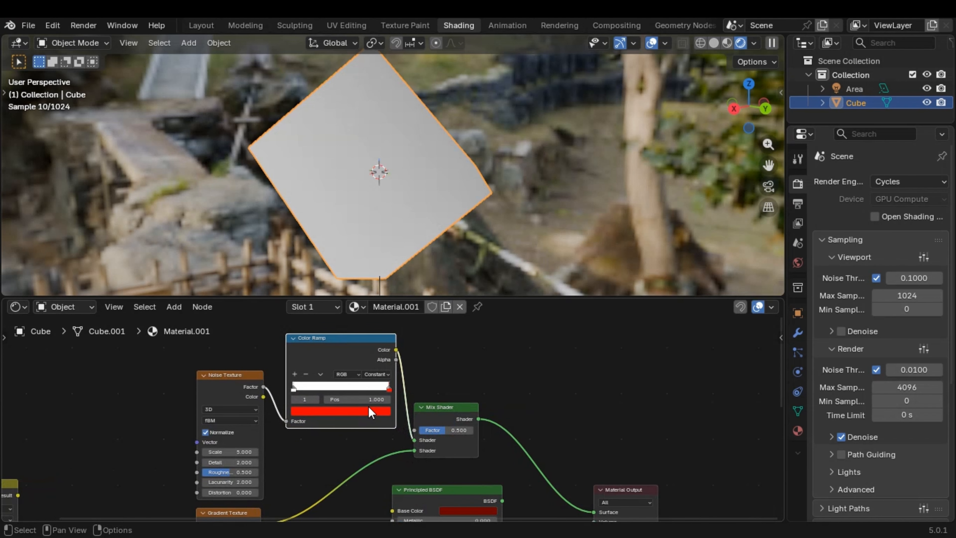
{"action": "middle_click_drag", "start_coordinate": [386, 373], "coordinate": [393, 353]}
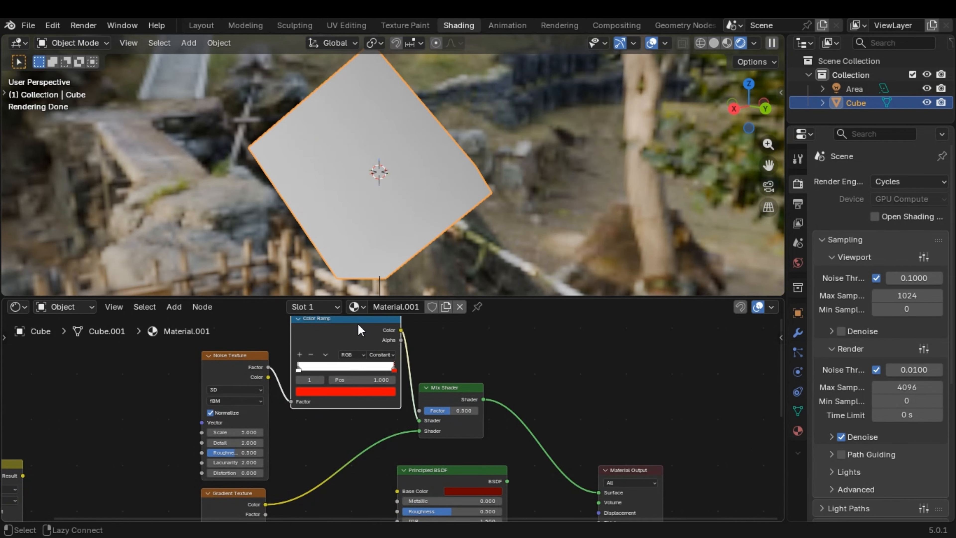
{"action": "left_click_drag", "start_coordinate": [359, 324], "coordinate": [365, 361], "text": "alt"}
{"action": "middle_click_drag", "start_coordinate": [420, 400], "coordinate": [433, 376]}
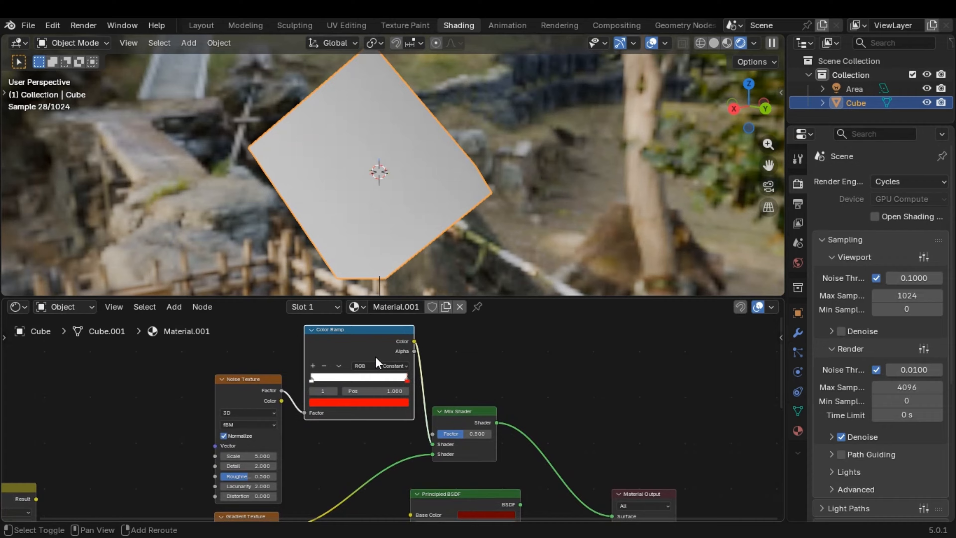
Step: Try duplicating the Color Ramp into the link between the Gradient Texture and the Mix Shader, and shift the Mix Shader away
{"action": "key", "text": "shift+d"}
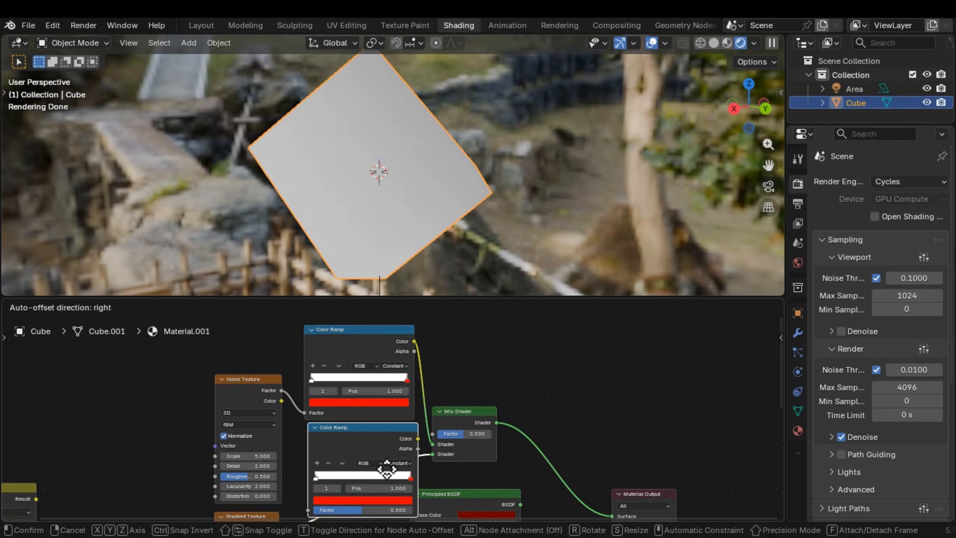
{"action": "left_click", "coordinate": [371, 476]}
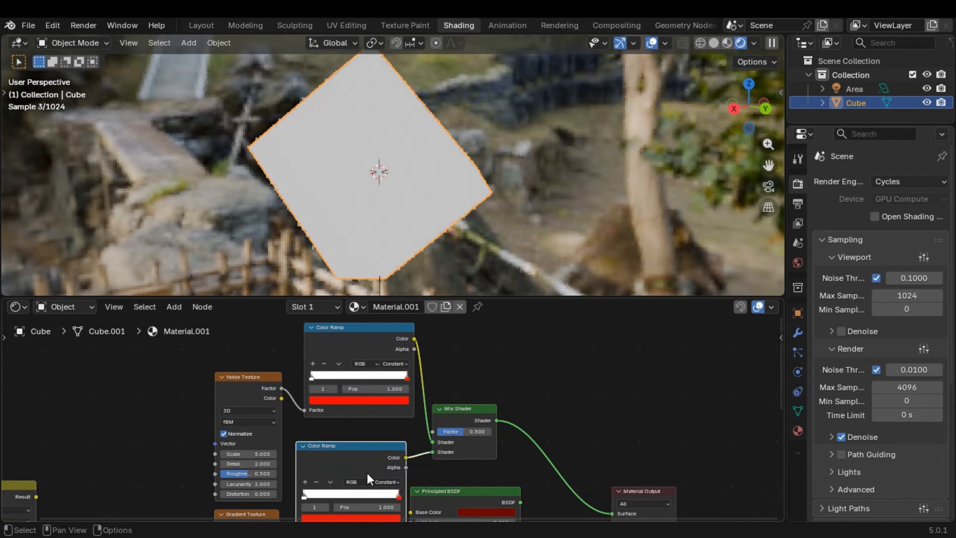
{"action": "middle_click_drag", "start_coordinate": [434, 463], "coordinate": [402, 445]}
{"action": "scroll", "coordinate": [413, 395], "scroll_direction": "down", "scroll_amount": 1}
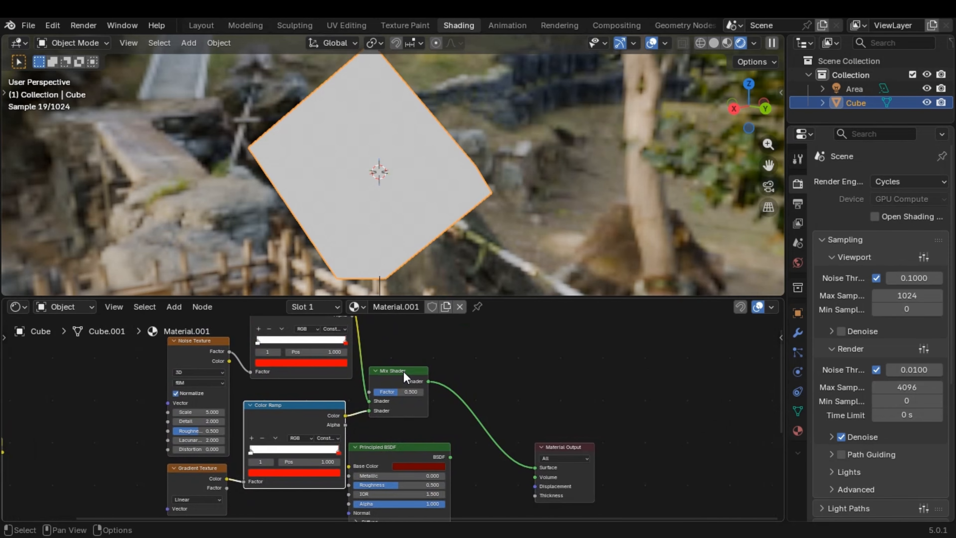
{"action": "left_click_drag", "start_coordinate": [406, 371], "coordinate": [431, 370]}
{"action": "middle_click_drag", "start_coordinate": [446, 228], "coordinate": [453, 201]}
{"action": "scroll", "coordinate": [370, 389], "scroll_direction": "up", "scroll_amount": 1}
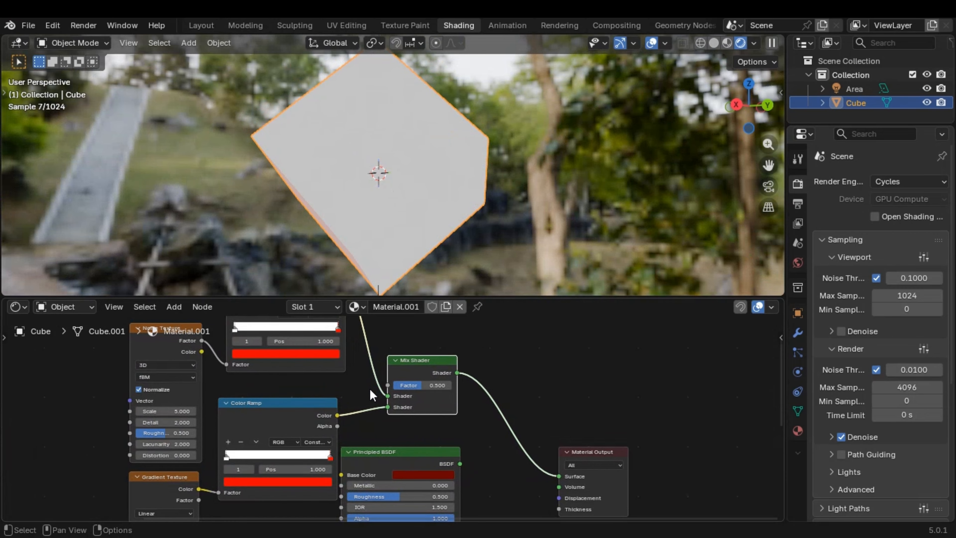
Step: Undo the Color Ramp duplication and insertion so the textures link directly to the Mix Shader again
{"action": "key", "text": "ctrl+x"}
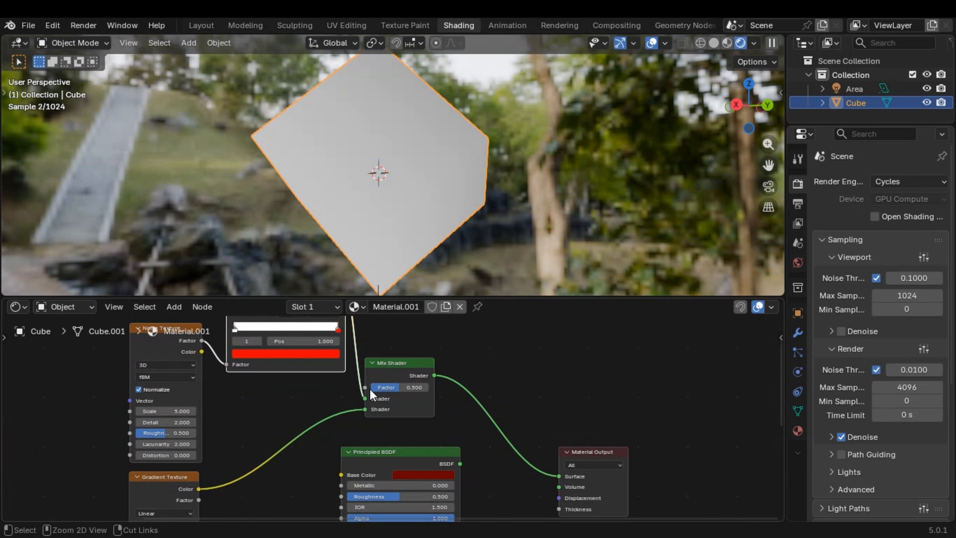
{"action": "key", "text": "ctrl+z"}
{"action": "key", "text": "ctrl+z"}
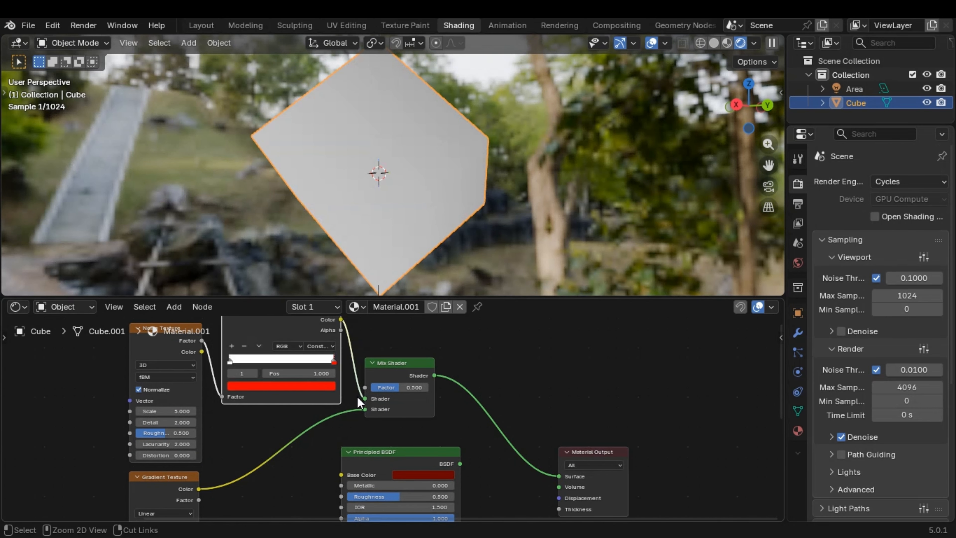
{"action": "scroll", "coordinate": [357, 397], "scroll_direction": "right", "scroll_amount": 5, "text": "ctrl"}
{"action": "scroll", "coordinate": [319, 413], "scroll_direction": "left", "scroll_amount": 10, "text": "ctrl"}
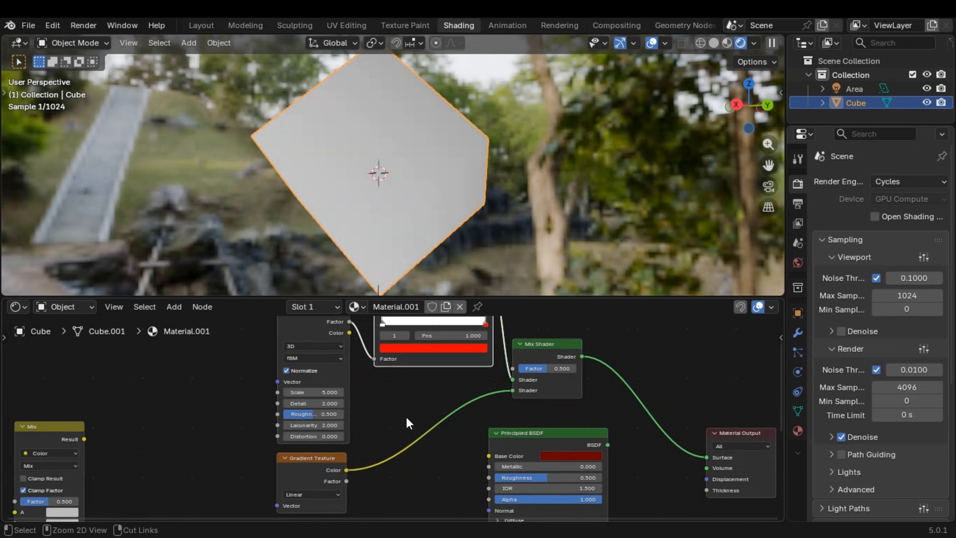
{"action": "key", "text": "ctrl+z"}
{"action": "key", "text": "ctrl+z"}
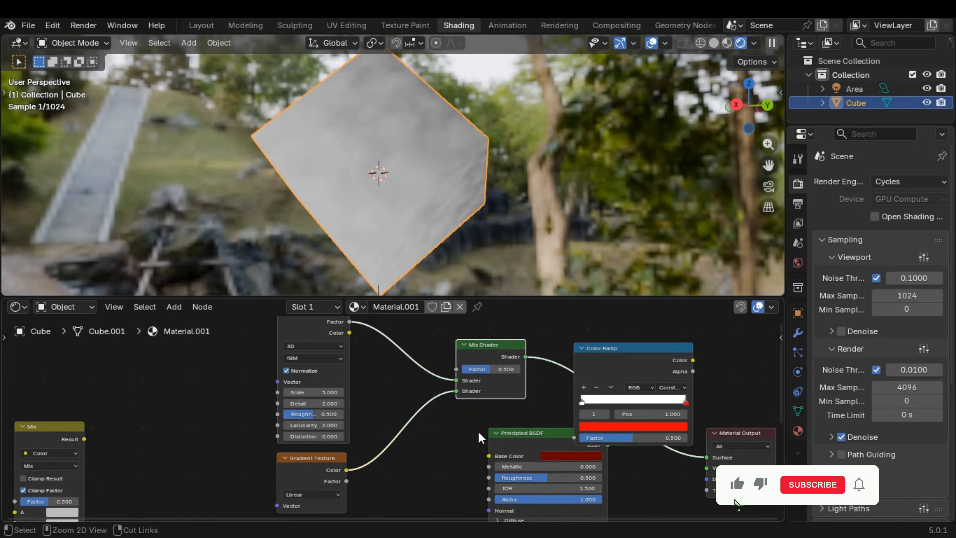
Step: Move the unconnected Color Ramp back beside the Mix node, to the left of the texture nodes
{"action": "left_click_drag", "start_coordinate": [614, 357], "coordinate": [147, 415]}
{"action": "middle_click_drag", "start_coordinate": [565, 188], "coordinate": [534, 185]}
{"action": "scroll", "coordinate": [279, 426], "scroll_direction": "down", "scroll_amount": 3}
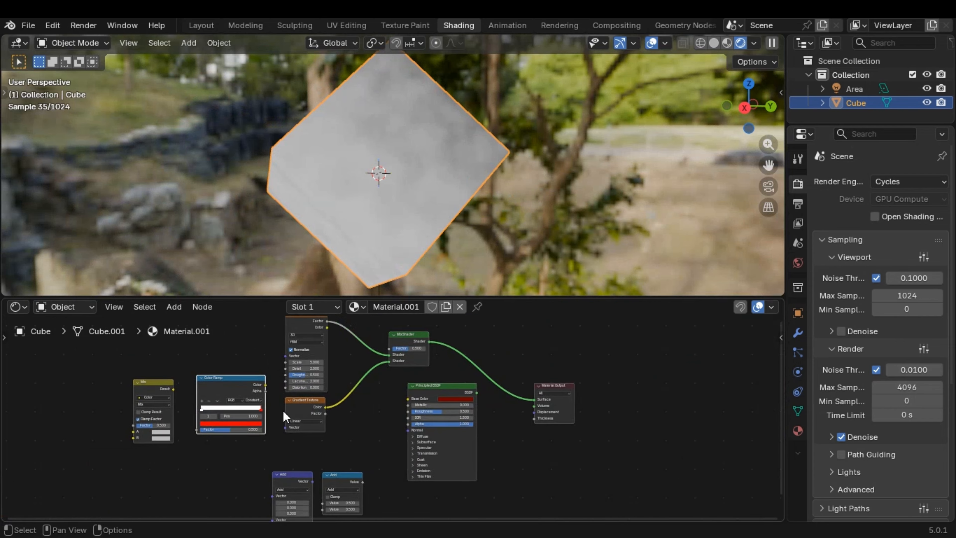
Step: Move the Mix node to the right of the Principled BSDF and shift the Material Output farther right
{"action": "left_click_drag", "start_coordinate": [167, 364], "coordinate": [559, 433]}
{"action": "middle_click_drag", "start_coordinate": [559, 433], "coordinate": [375, 380]}
{"action": "scroll", "coordinate": [375, 380], "scroll_direction": "up", "scroll_amount": 1}
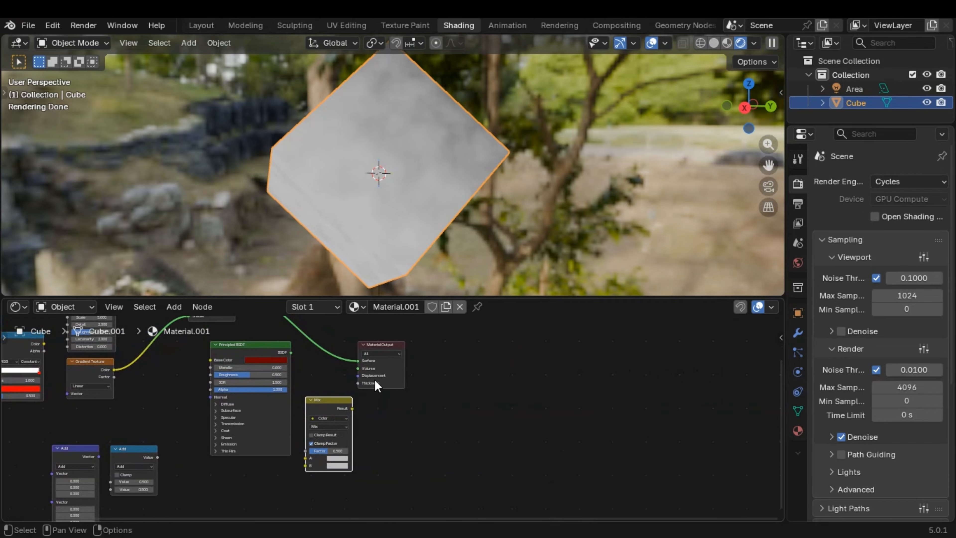
{"action": "left_click_drag", "start_coordinate": [387, 347], "coordinate": [453, 357]}
{"action": "scroll", "coordinate": [392, 375], "scroll_direction": "up", "scroll_amount": 1}
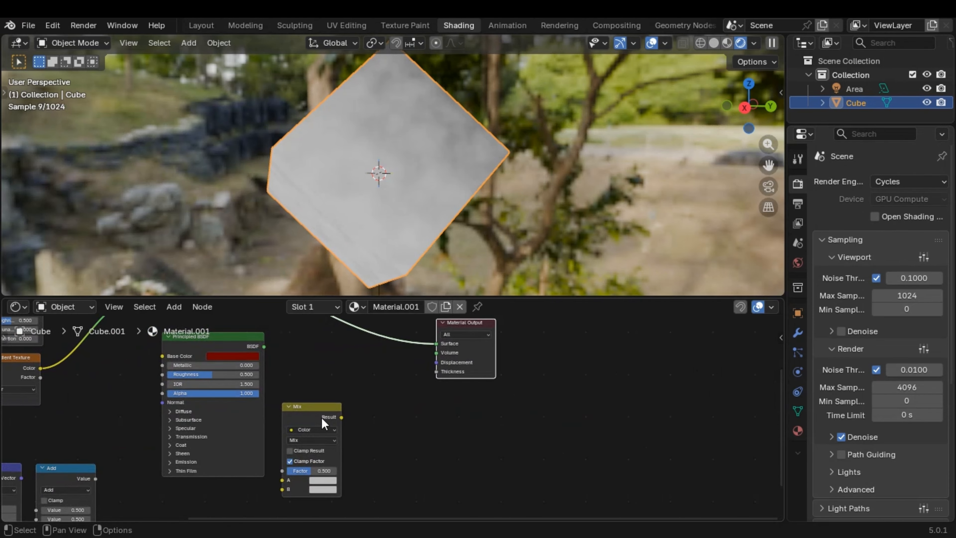
Step: Move the Mix node closer to the Material Output and shift the Principled BSDF slightly to the left
{"action": "left_click", "coordinate": [322, 422]}
{"action": "key", "text": "g"}
{"action": "left_click", "coordinate": [419, 403]}
{"action": "scroll", "coordinate": [419, 410], "scroll_direction": "down", "scroll_amount": 1}
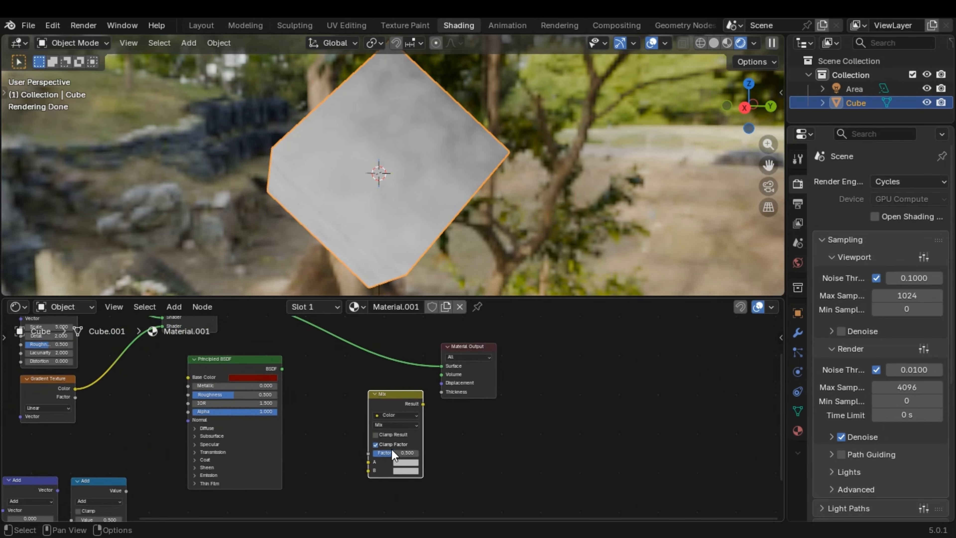
{"action": "scroll", "coordinate": [339, 413], "scroll_direction": "up", "scroll_amount": 1}
{"action": "left_click_drag", "start_coordinate": [267, 341], "coordinate": [227, 350]}
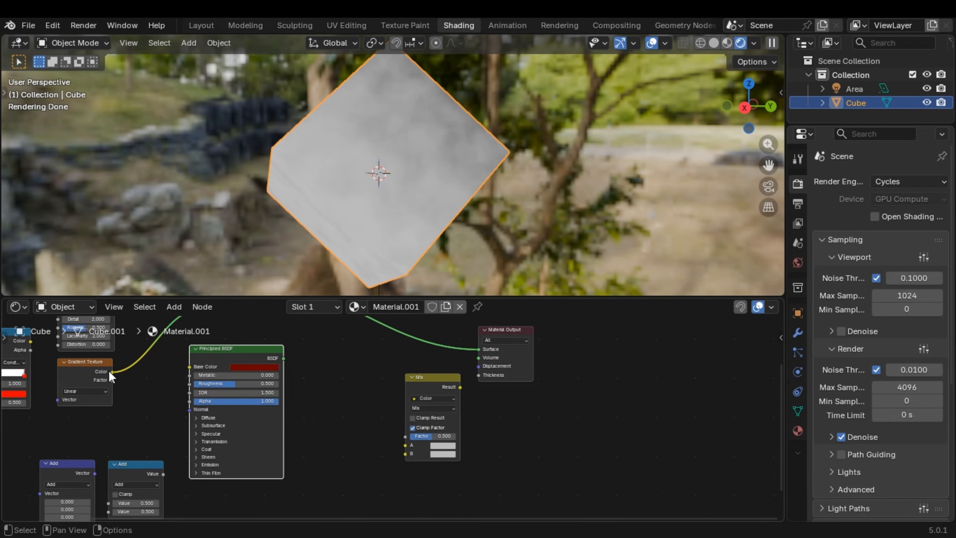
Step: Move the Color Ramp between the Principled BSDF and the Mix node, and place a duplicate of it directly below
{"action": "scroll", "coordinate": [75, 365], "scroll_direction": "down", "scroll_amount": 1}
{"action": "left_click_drag", "start_coordinate": [36, 333], "coordinate": [369, 363]}
{"action": "scroll", "coordinate": [353, 379], "scroll_direction": "up", "scroll_amount": 3}
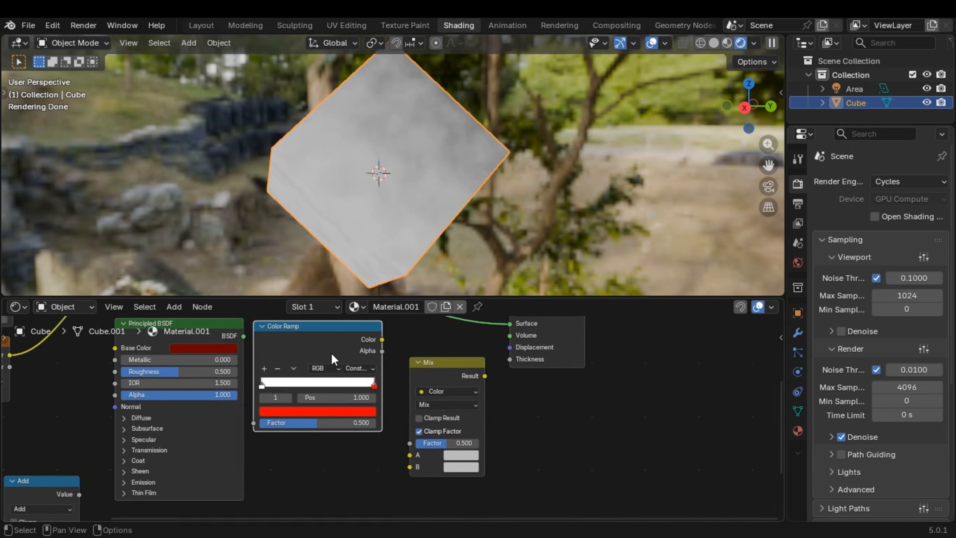
{"action": "key", "text": "shift"}
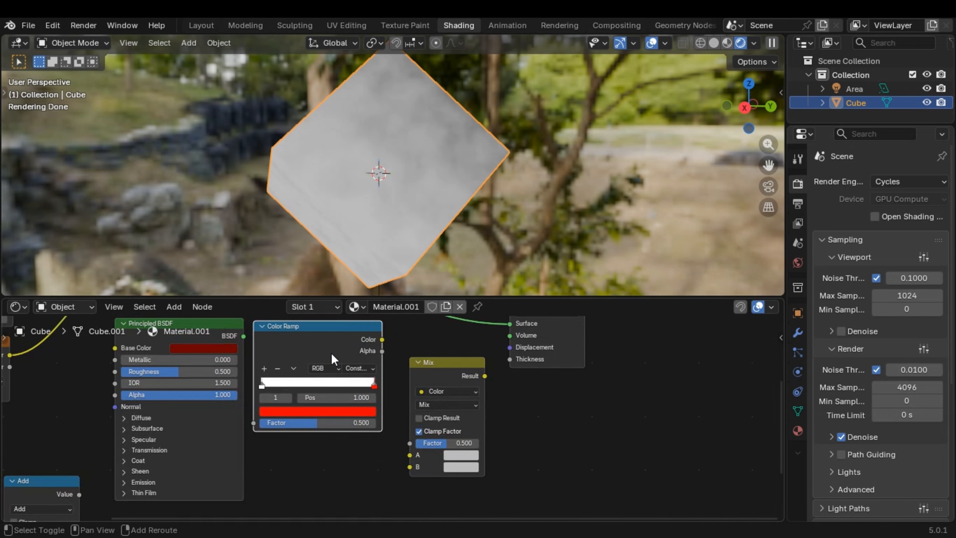
{"action": "key", "text": "shift+d"}
{"action": "left_click", "coordinate": [335, 421]}
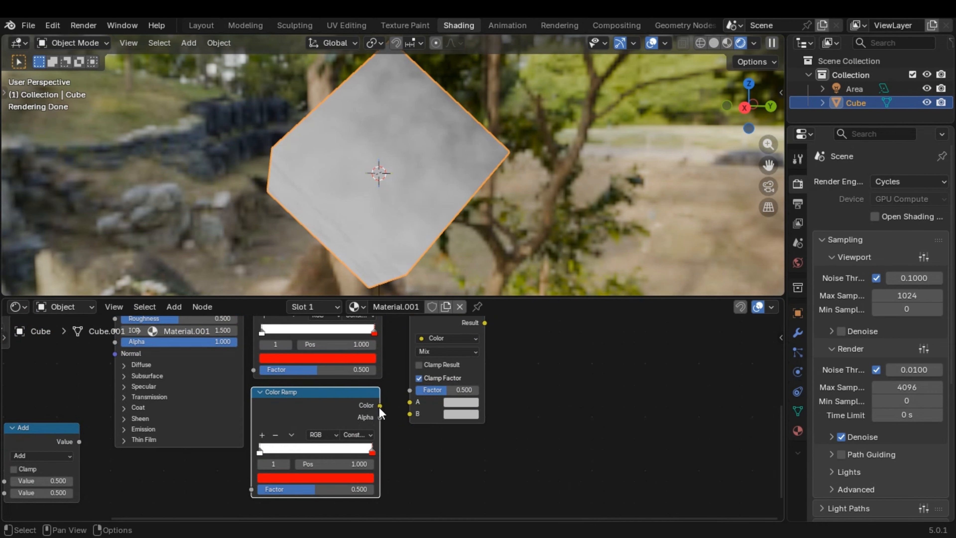
Step: Link the upper Color Ramp to Mix input A, the lower one to B, and the Mix Result to the Material Output Surface
{"action": "left_click_drag", "start_coordinate": [382, 404], "coordinate": [410, 414]}
{"action": "middle_click_drag", "start_coordinate": [426, 432], "coordinate": [401, 483]}
{"action": "left_click_drag", "start_coordinate": [354, 338], "coordinate": [382, 454]}
{"action": "middle_click_drag", "start_coordinate": [432, 421], "coordinate": [371, 441]}
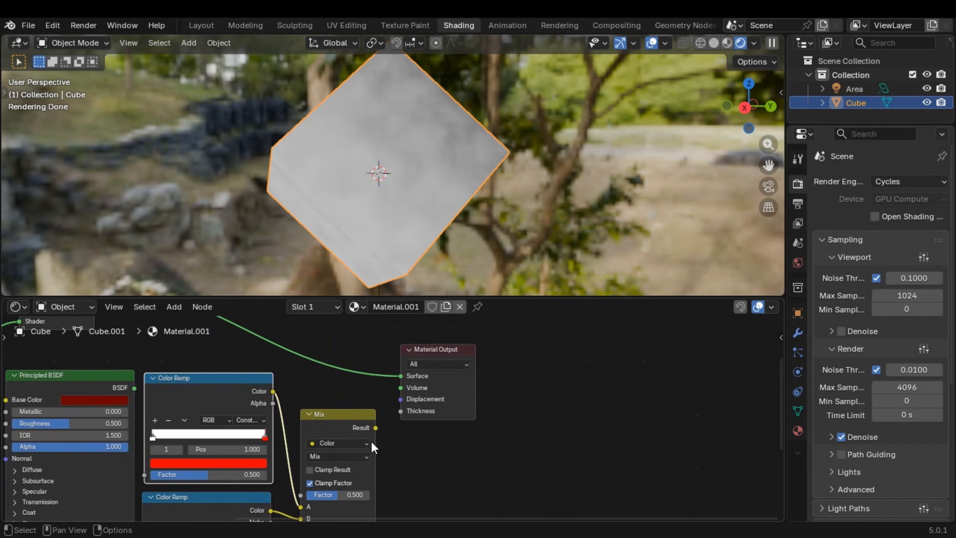
{"action": "left_click_drag", "start_coordinate": [377, 427], "coordinate": [400, 376]}
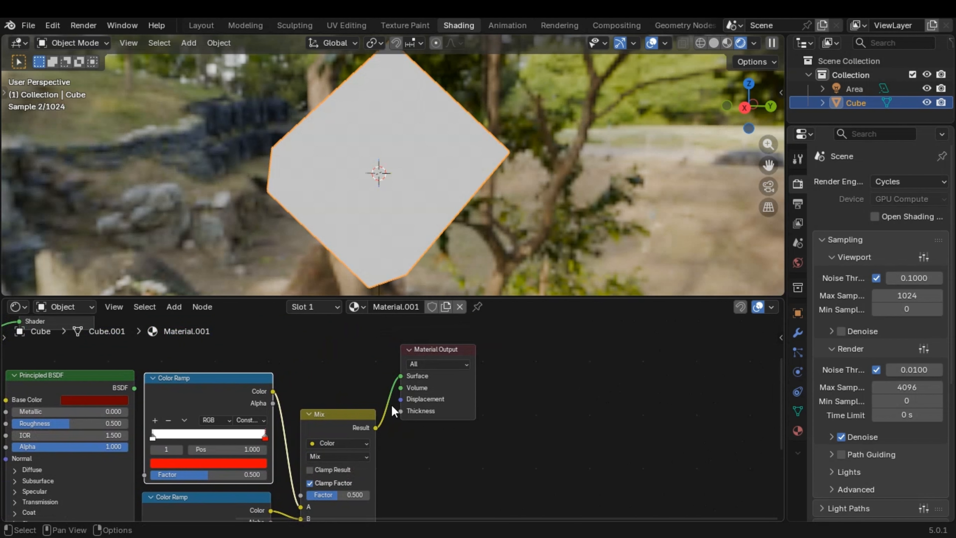
Step: Set the interpolation of both Color Ramps to Linear
{"action": "middle_click_drag", "start_coordinate": [345, 453], "coordinate": [405, 393]}
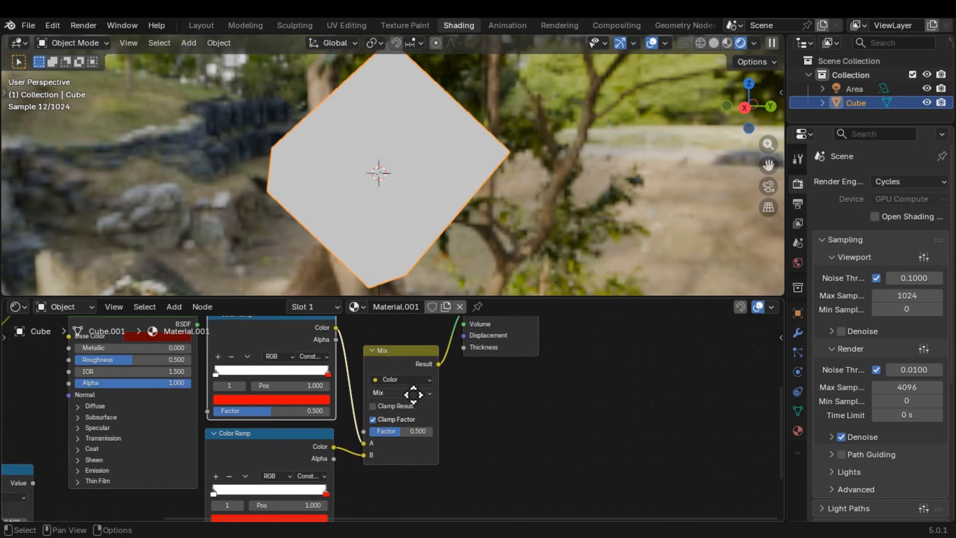
{"action": "left_click", "coordinate": [318, 475]}
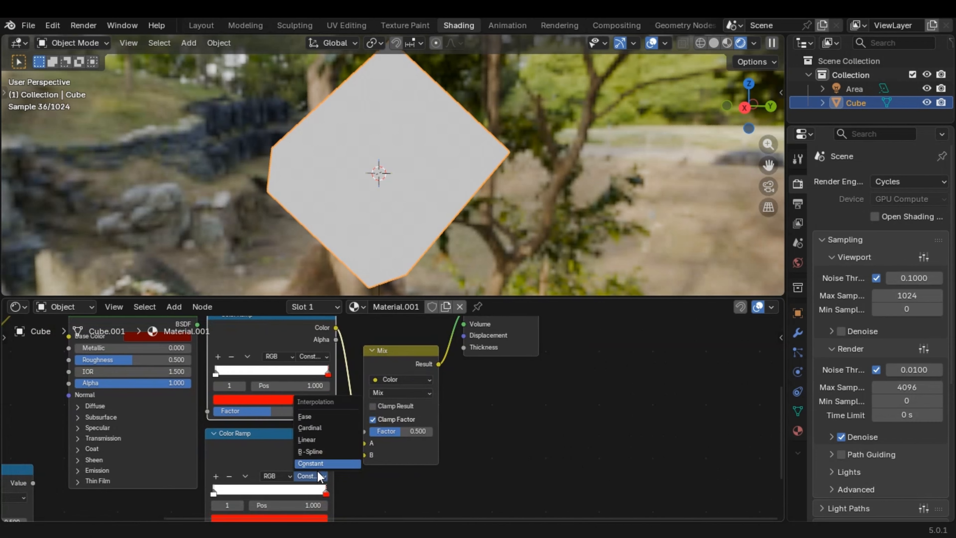
{"action": "left_click", "coordinate": [324, 450]}
{"action": "left_click", "coordinate": [324, 359]}
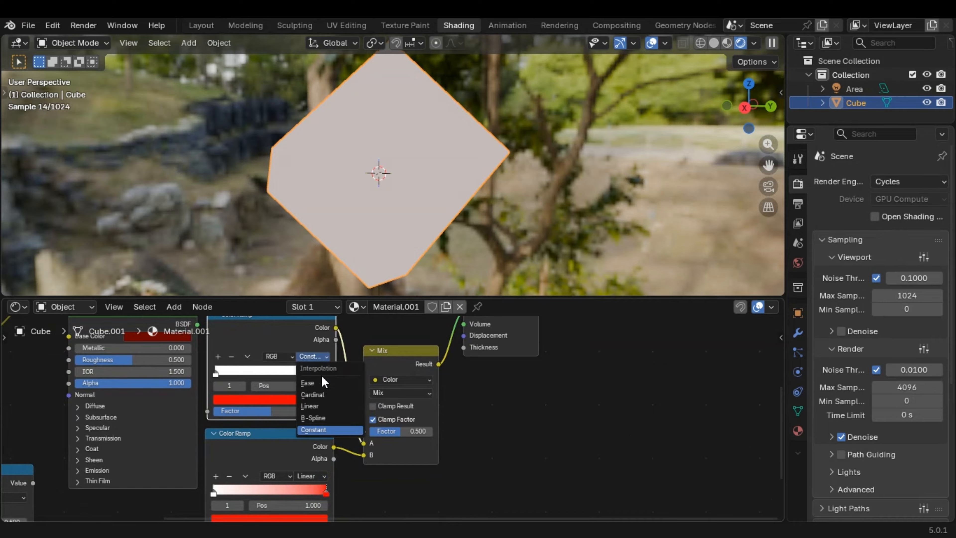
{"action": "left_click", "coordinate": [317, 406]}
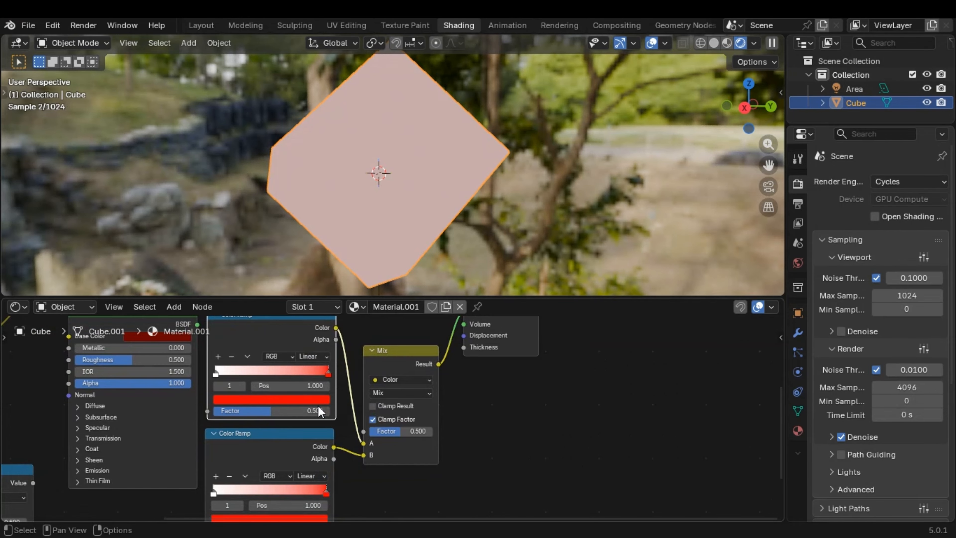
Step: Change the end stop color of the upper Color Ramp to green, hex #16FF00FF
{"action": "left_click", "coordinate": [318, 399]}
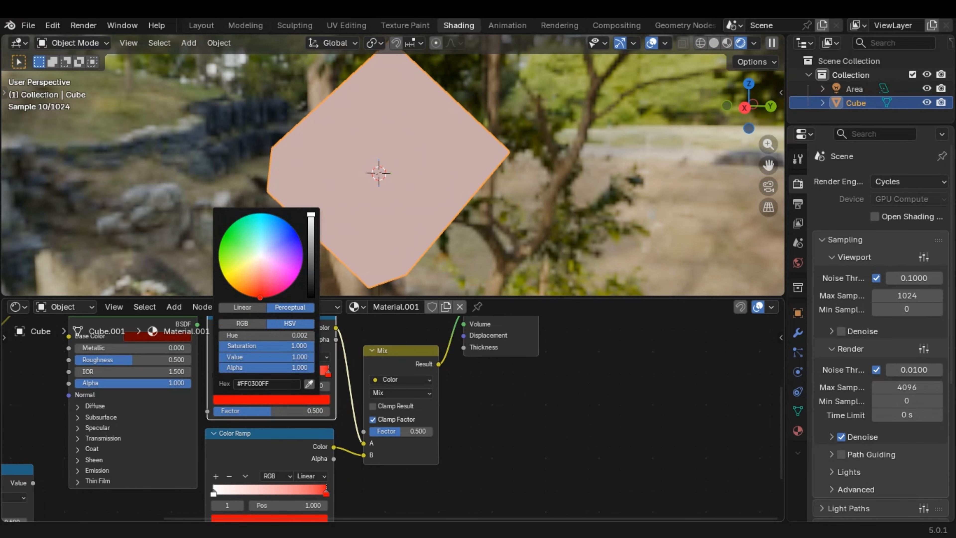
{"action": "left_click", "coordinate": [223, 238]}
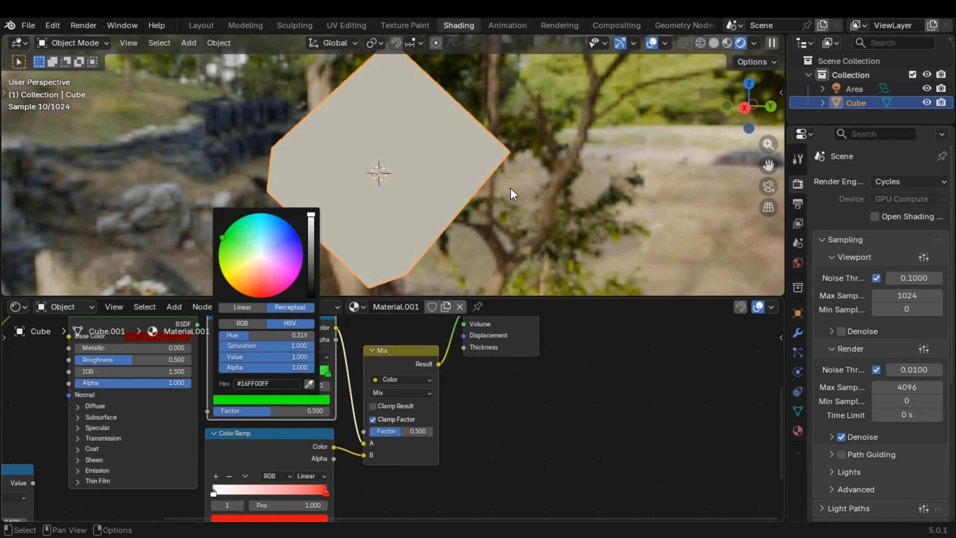
{"action": "middle_click_drag", "start_coordinate": [548, 180], "coordinate": [490, 192]}
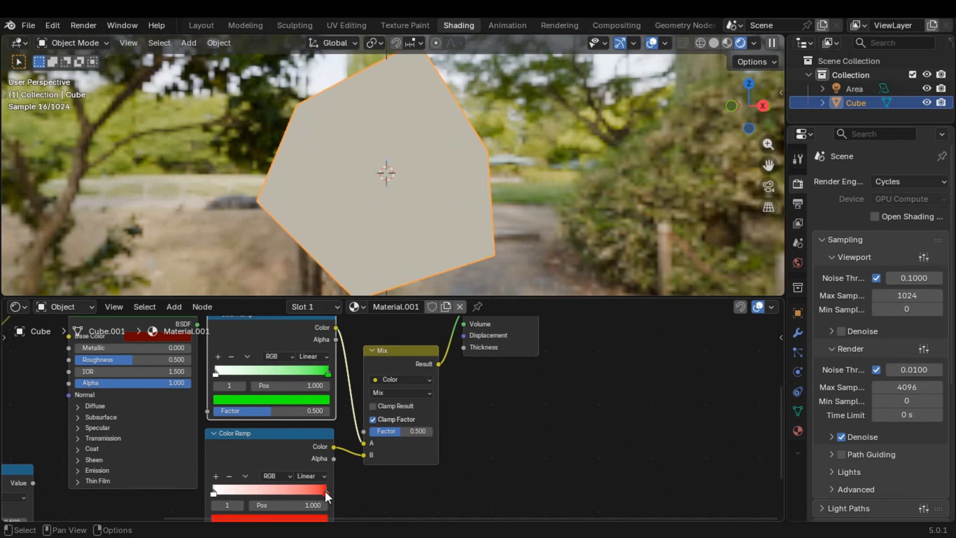
Step: Move the lower Color Ramp's red stop to position 0.300 and the upper ramp's green stop to position 0.209
{"action": "left_click_drag", "start_coordinate": [325, 491], "coordinate": [247, 490]}
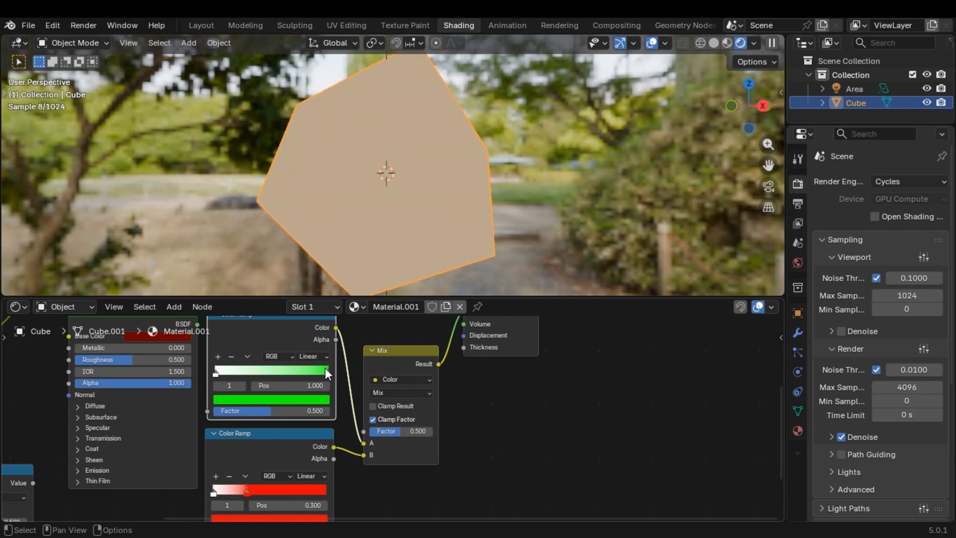
{"action": "left_click_drag", "start_coordinate": [327, 372], "coordinate": [238, 373]}
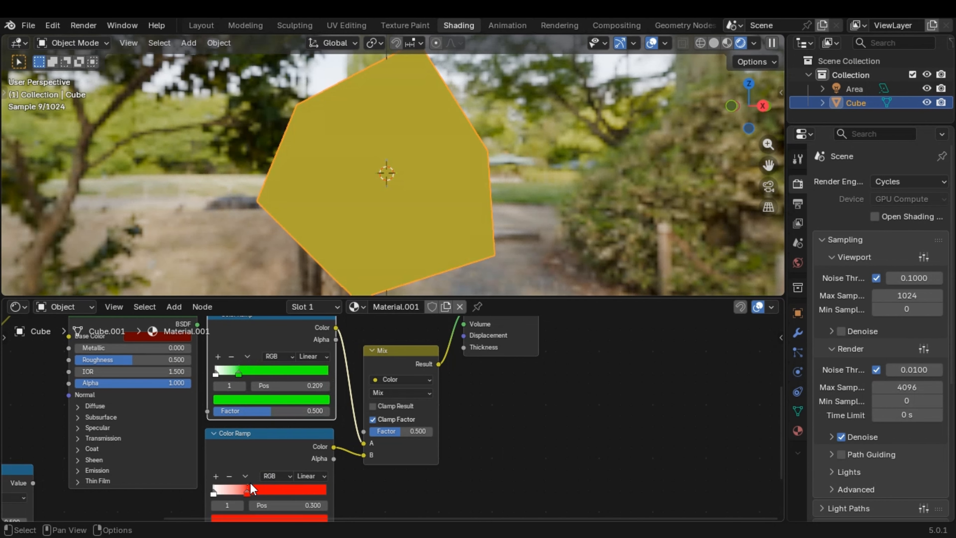
Step: Remove the white stops from both Color Ramps so that one outputs only red and the other only green
{"action": "left_click_drag", "start_coordinate": [251, 488], "coordinate": [213, 493]}
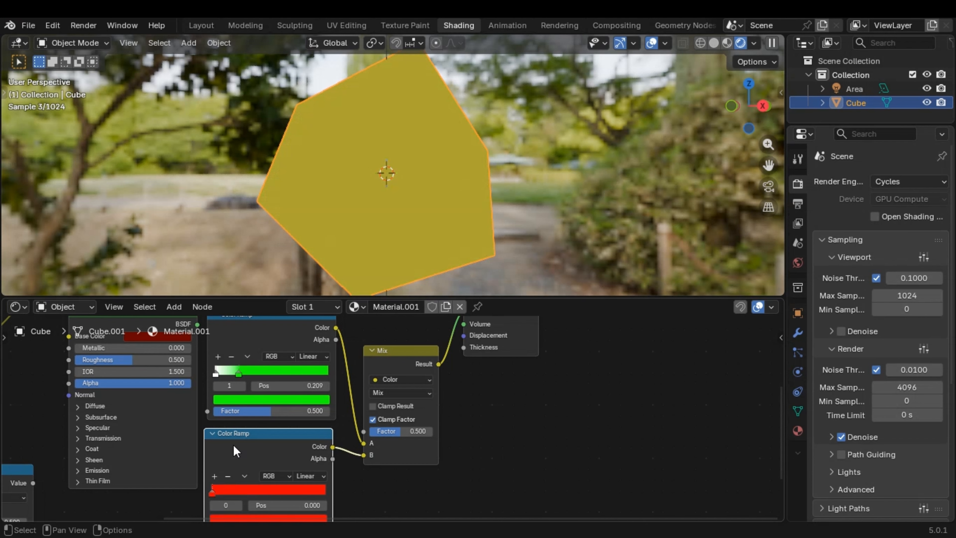
{"action": "left_click", "coordinate": [222, 360]}
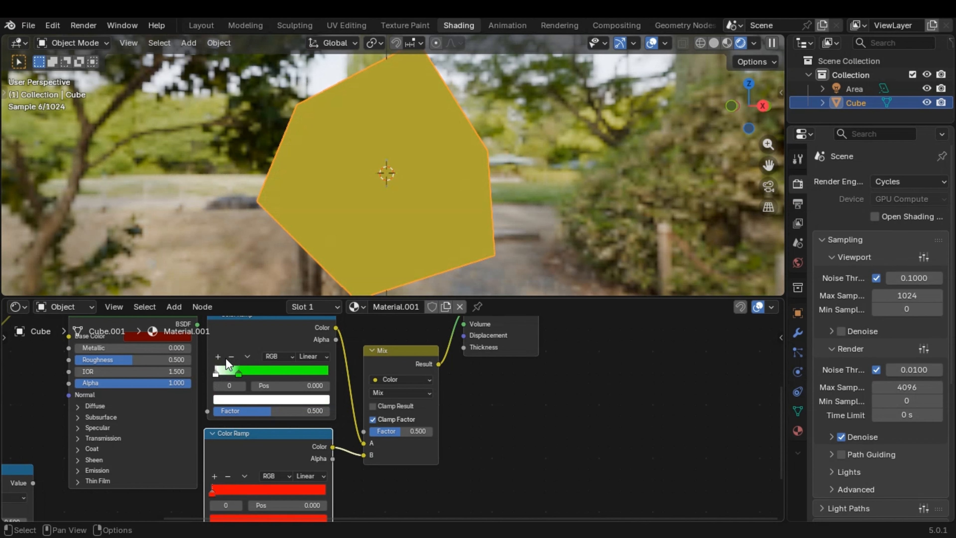
{"action": "left_click", "coordinate": [231, 357]}
{"action": "left_click", "coordinate": [231, 357]}
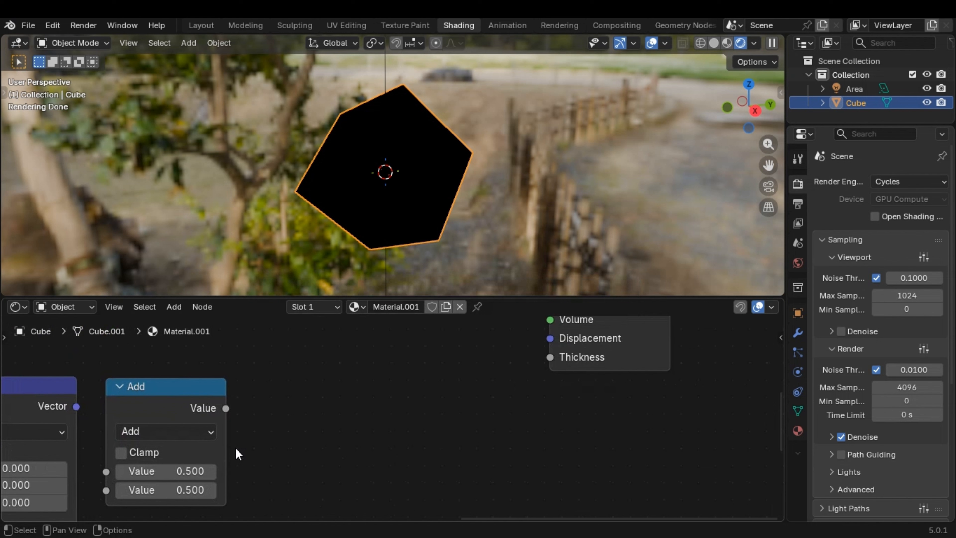
Step: Set the Math node's operation to Subtract and move the node to the right, away from the Vector Math node
{"action": "left_click", "coordinate": [204, 435]}
{"action": "left_click", "coordinate": [213, 435]}
{"action": "scroll", "coordinate": [331, 453], "scroll_direction": "down", "scroll_amount": 2}
{"action": "left_click", "coordinate": [260, 427]}
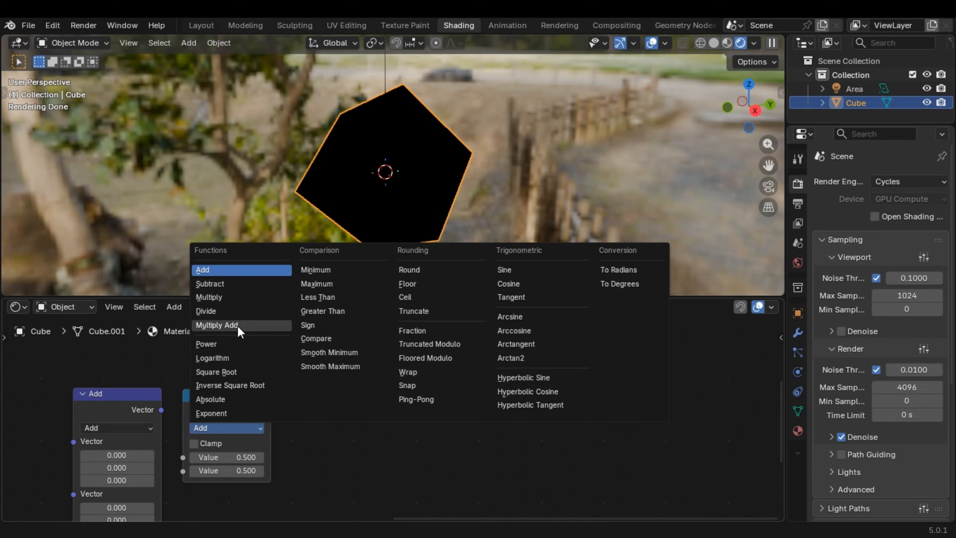
{"action": "left_click", "coordinate": [239, 286]}
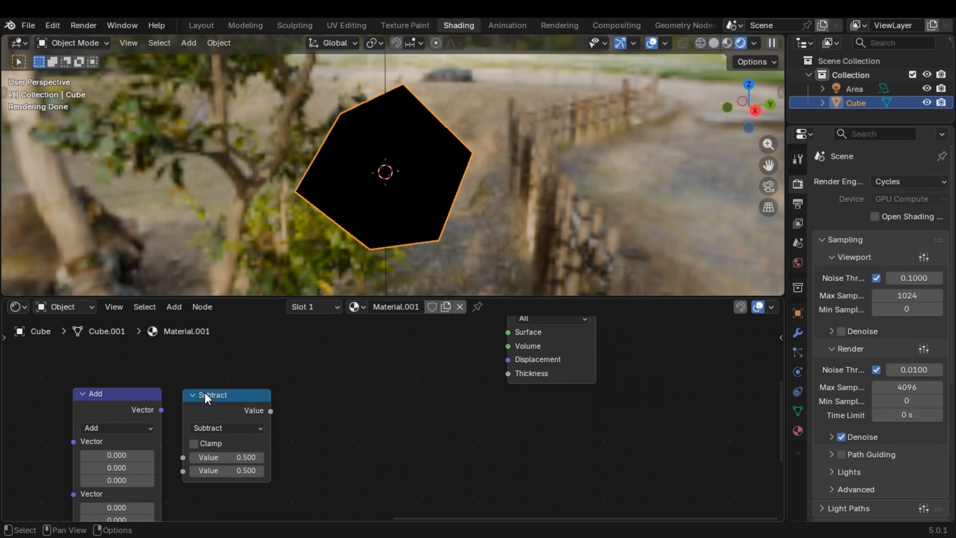
{"action": "left_click_drag", "start_coordinate": [213, 393], "coordinate": [270, 393]}
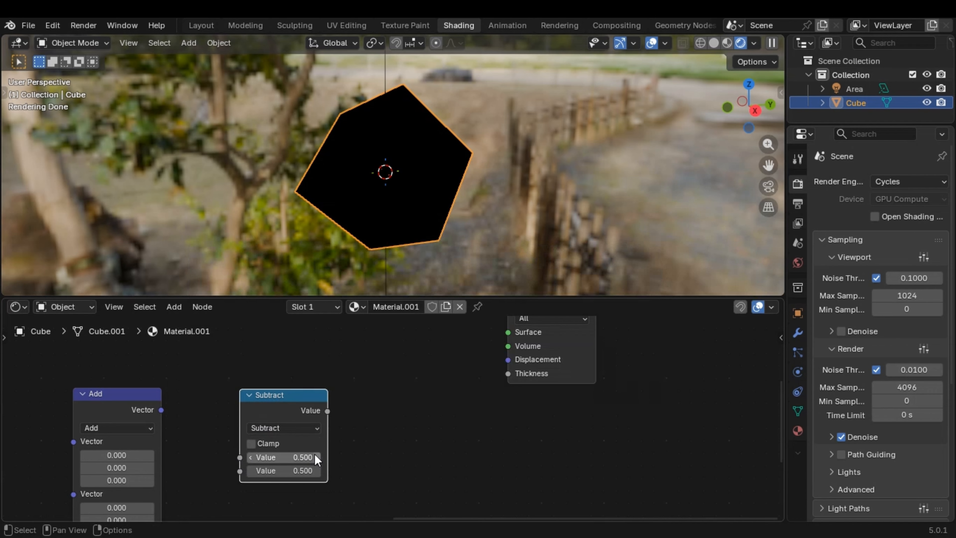
Step: Try the Multiply and Divide operations on the Math node and return it to Add
{"action": "left_click", "coordinate": [306, 427]}
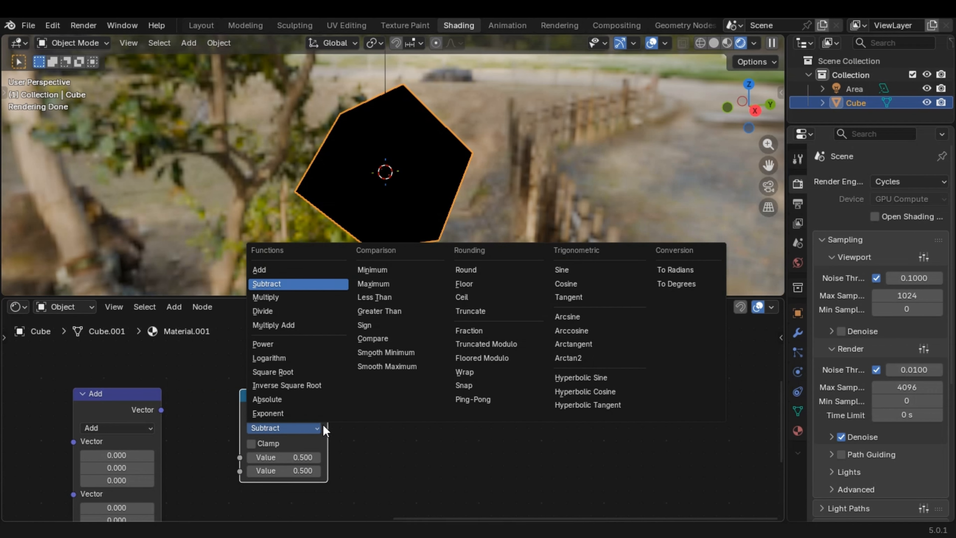
{"action": "left_click", "coordinate": [284, 297]}
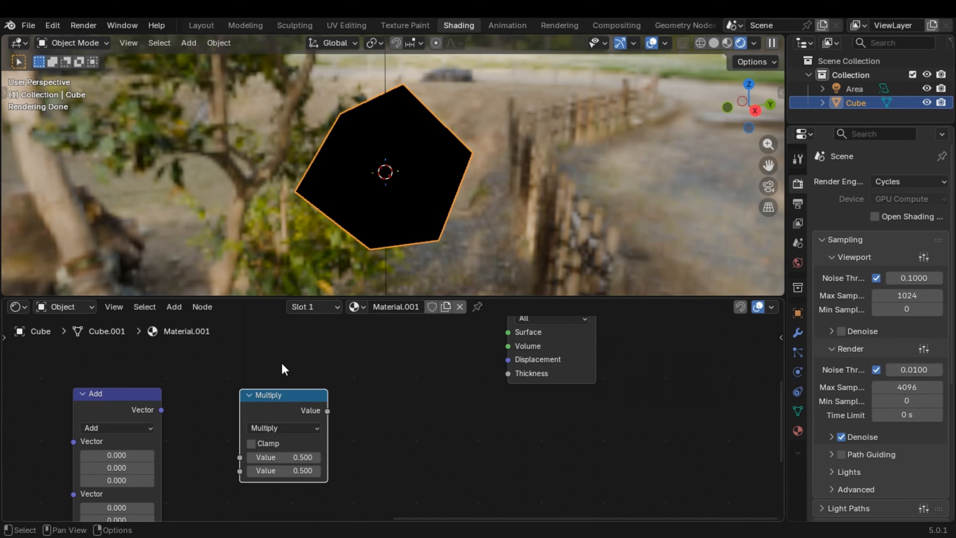
{"action": "left_click", "coordinate": [287, 426]}
{"action": "left_click", "coordinate": [286, 313]}
{"action": "left_click", "coordinate": [293, 424]}
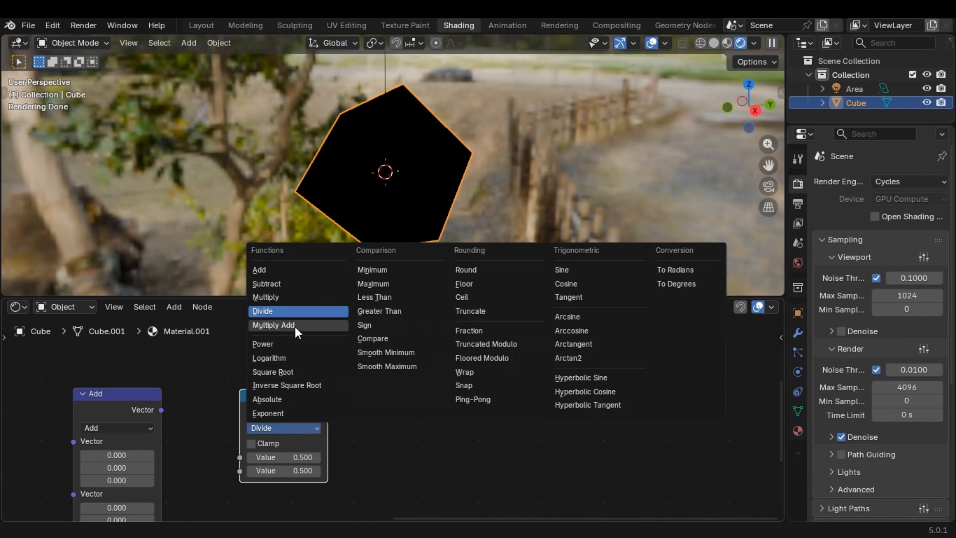
{"action": "left_click", "coordinate": [290, 270]}
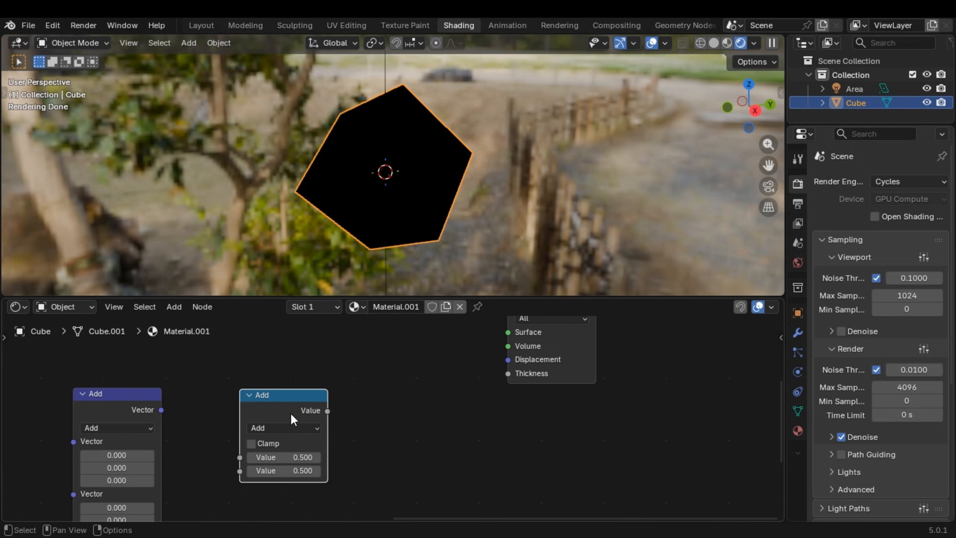
Step: Look through the Math node's operations, keep Add, and shift the node slightly up and to the right
{"action": "left_click", "coordinate": [296, 429]}
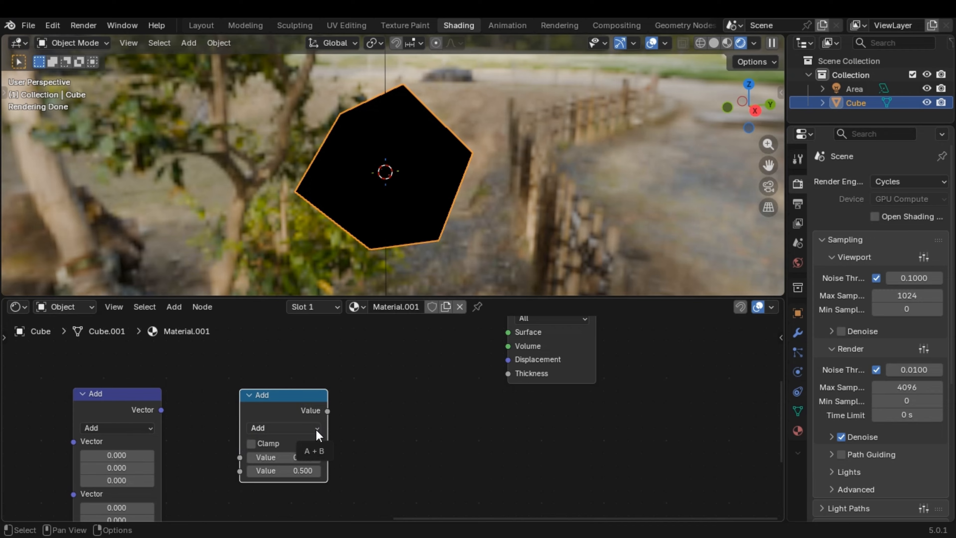
{"action": "left_click_drag", "start_coordinate": [297, 407], "coordinate": [316, 398]}
{"action": "middle_click_drag", "start_coordinate": [310, 427], "coordinate": [385, 417]}
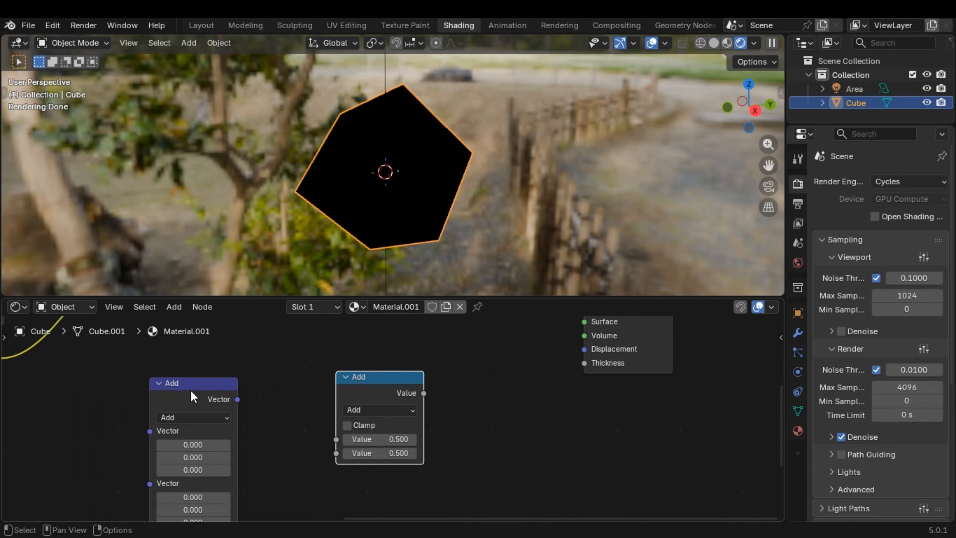
Step: Move the Vector Math node up and closer to the Math node, and review its available operations without changing Add
{"action": "left_click_drag", "start_coordinate": [187, 390], "coordinate": [228, 360]}
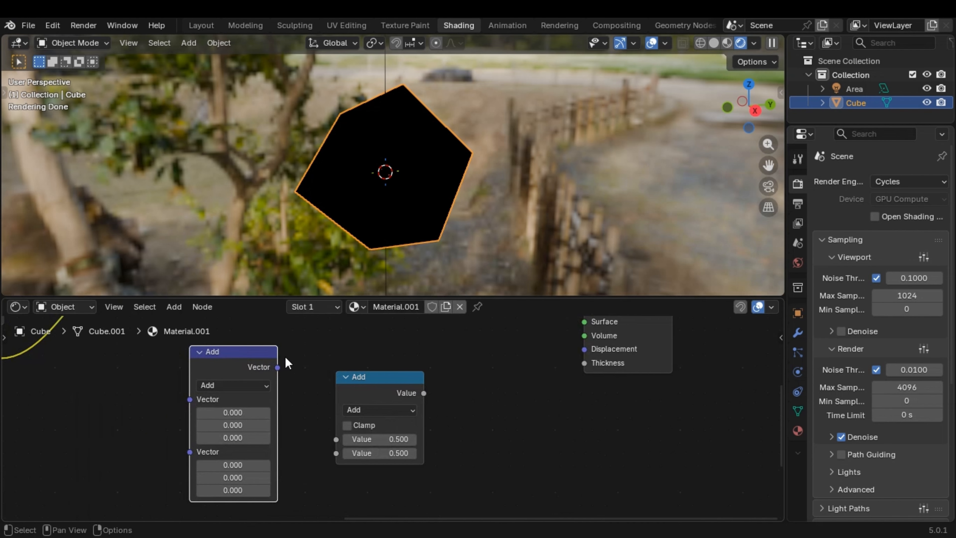
{"action": "left_click", "coordinate": [251, 385]}
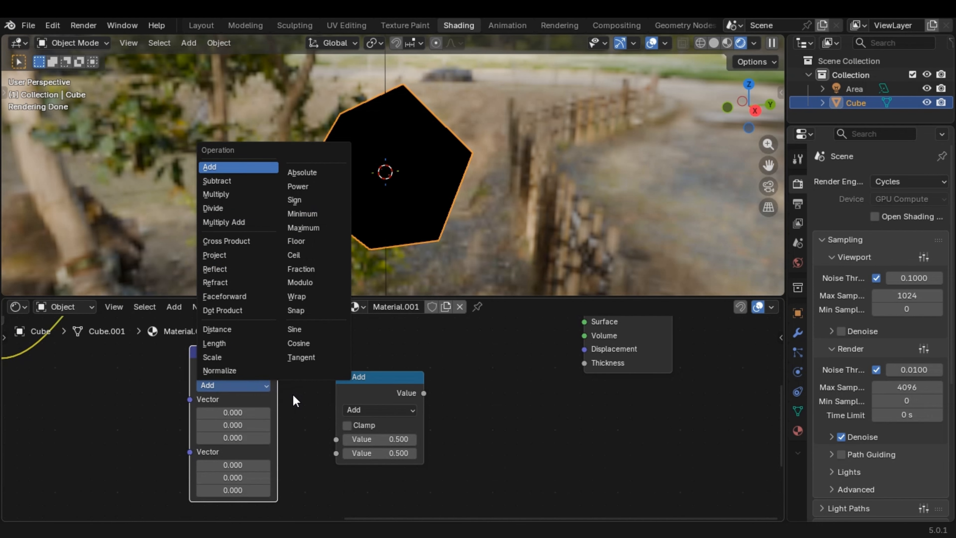
{"action": "left_click", "coordinate": [250, 394]}
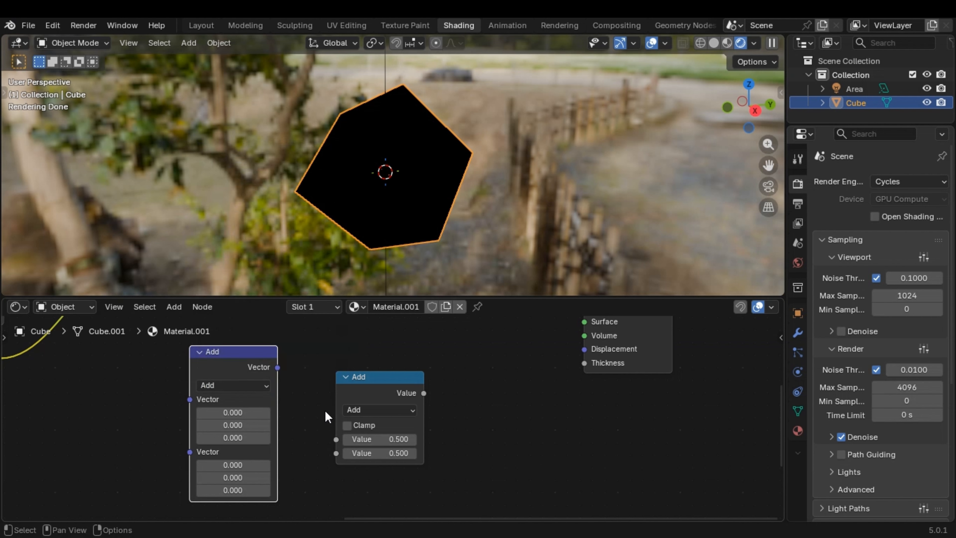
Step: Move the Math node down out of the way and place the Vector Math node just left of the Material Output
{"action": "scroll", "coordinate": [325, 414], "scroll_direction": "down", "scroll_amount": 3}
{"action": "left_click_drag", "start_coordinate": [284, 456], "coordinate": [311, 496]}
{"action": "left_click_drag", "start_coordinate": [225, 442], "coordinate": [368, 372]}
{"action": "middle_click_drag", "start_coordinate": [372, 390], "coordinate": [395, 421]}
Step: Cut the Noise Texture's link to the Mix Shader and move the Noise Texture just left of the Vector Math node
{"action": "left_click", "coordinate": [86, 390]}
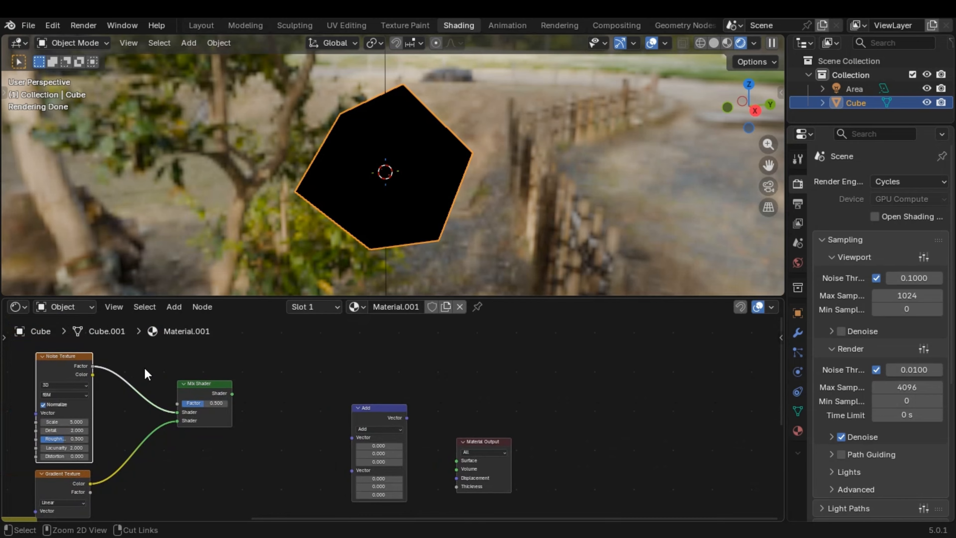
{"action": "right_click_drag", "start_coordinate": [144, 368], "coordinate": [113, 419], "text": "ctrl"}
{"action": "left_click_drag", "start_coordinate": [72, 373], "coordinate": [307, 407]}
{"action": "scroll", "coordinate": [307, 406], "scroll_direction": "up", "scroll_amount": 3}
{"action": "middle_click_drag", "start_coordinate": [353, 422], "coordinate": [250, 335]}
{"action": "scroll", "coordinate": [224, 378], "scroll_direction": "up", "scroll_amount": 2}
{"action": "middle_click_drag", "start_coordinate": [277, 375], "coordinate": [298, 413]}
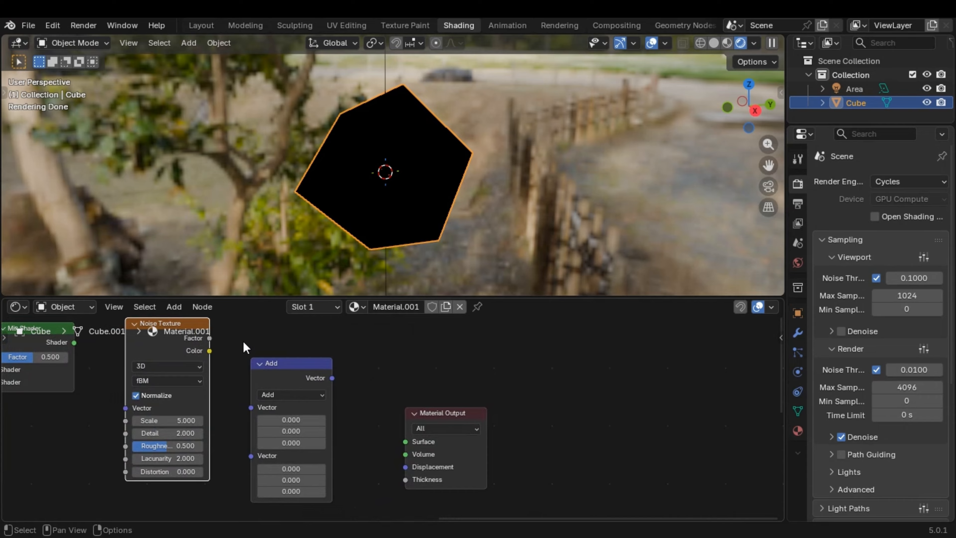
Step: Link the Noise Texture Factor to the first Vector Math input and the Vector output to the Material Output Surface
{"action": "left_click_drag", "start_coordinate": [209, 338], "coordinate": [251, 407]}
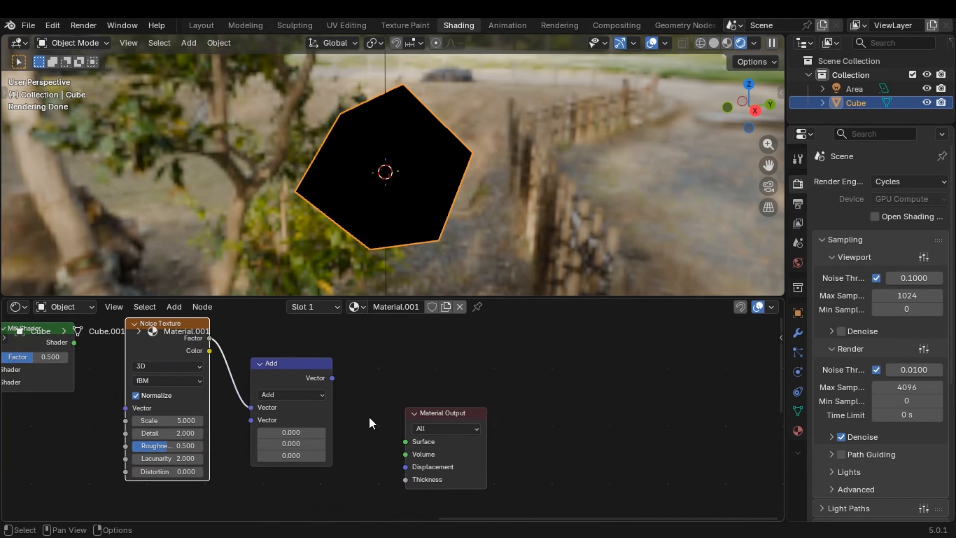
{"action": "left_click_drag", "start_coordinate": [333, 378], "coordinate": [403, 443]}
{"action": "middle_click_drag", "start_coordinate": [384, 221], "coordinate": [399, 205]}
Step: Switch the Vector Math node's operation to Multiply and try adjusting a component of its second vector
{"action": "left_click", "coordinate": [305, 395]}
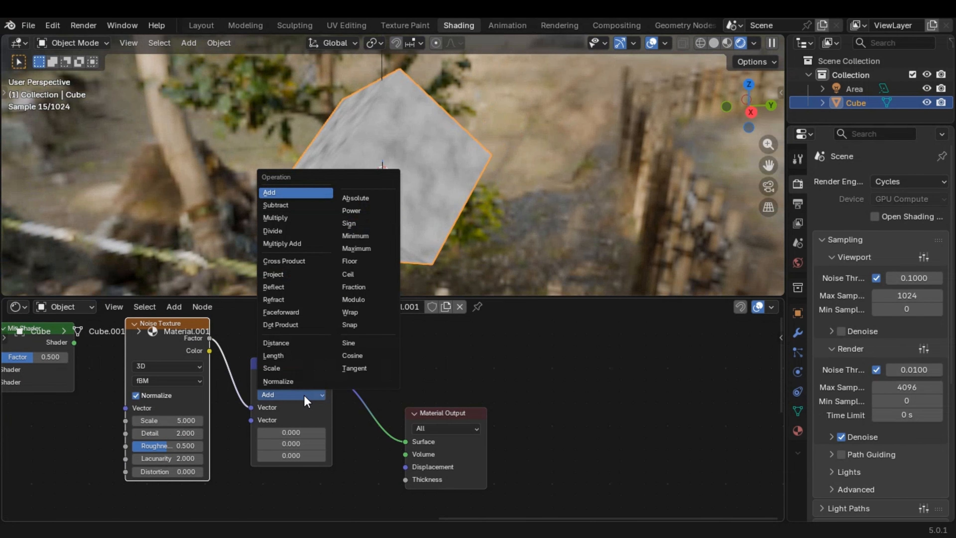
{"action": "left_click", "coordinate": [286, 218]}
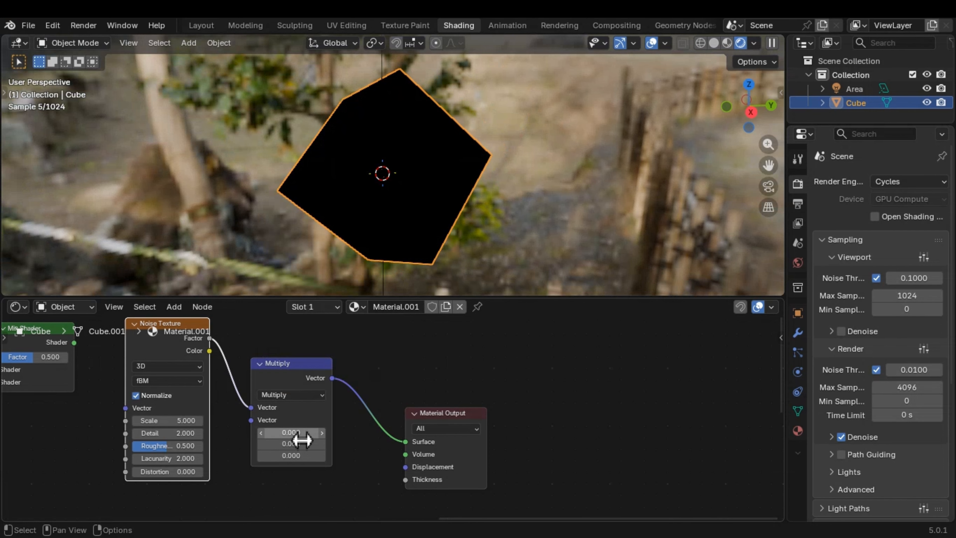
{"action": "middle_click_drag", "start_coordinate": [363, 248], "coordinate": [476, 216]}
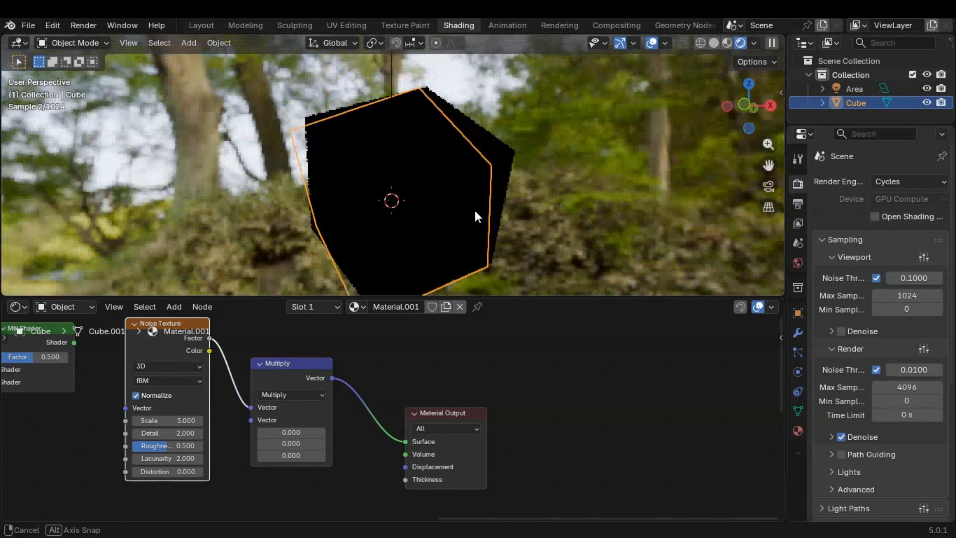
{"action": "mouse_move", "coordinate": [291, 444]}
{"action": "left_mouse_down"}
{"action": "mouse_move", "coordinate": [312, 444]}
{"action": "mouse_move", "coordinate": [296, 443]}
{"action": "left_mouse_up"}
{"action": "key", "text": "Escape"}
Step: Delete the Vector Math node and move the Math node into its place between the Noise Texture and the Material Output
{"action": "middle_click_drag", "start_coordinate": [318, 447], "coordinate": [295, 409]}
{"action": "left_click", "coordinate": [314, 361]}
{"action": "key", "text": "x"}
{"action": "scroll", "coordinate": [321, 402], "scroll_direction": "down", "scroll_amount": 3}
{"action": "left_click_drag", "start_coordinate": [248, 458], "coordinate": [328, 369]}
Step: Link the Noise Texture Factor to the Math node's first Value input and its Value output to the Material Output Surface
{"action": "scroll", "coordinate": [390, 416], "scroll_direction": "up", "scroll_amount": 3}
{"action": "middle_click_drag", "start_coordinate": [390, 416], "coordinate": [365, 457]}
{"action": "left_click_drag", "start_coordinate": [182, 354], "coordinate": [241, 446]}
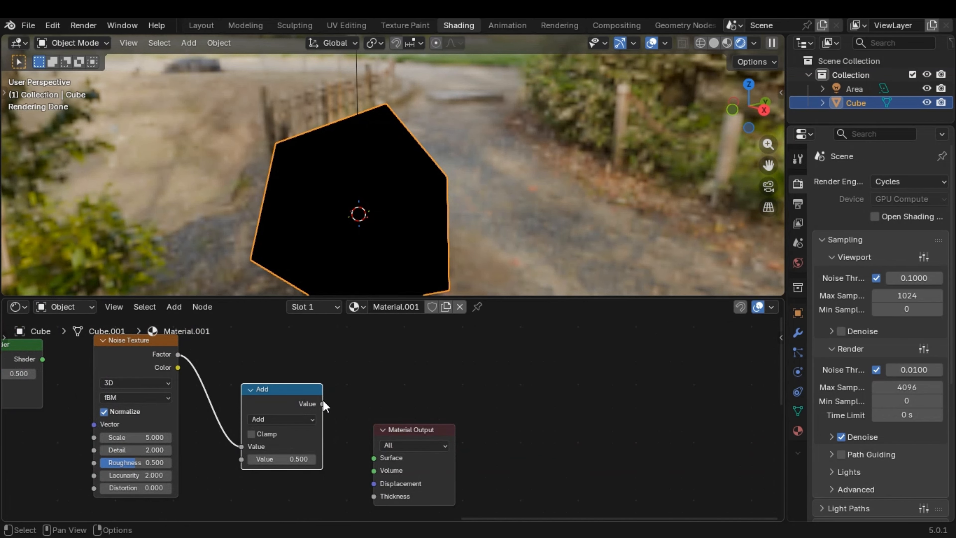
{"action": "left_click_drag", "start_coordinate": [323, 404], "coordinate": [374, 458]}
Step: Review the Math node's available operations without changing Add, and try adjusting its second Value without keeping the change
{"action": "mouse_move", "coordinate": [273, 459]}
{"action": "left_mouse_down"}
{"action": "mouse_move", "coordinate": [297, 459]}
{"action": "mouse_move", "coordinate": [264, 460]}
{"action": "mouse_move", "coordinate": [287, 460]}
{"action": "mouse_move", "coordinate": [273, 460]}
{"action": "left_mouse_up"}
{"action": "left_click", "coordinate": [275, 416]}
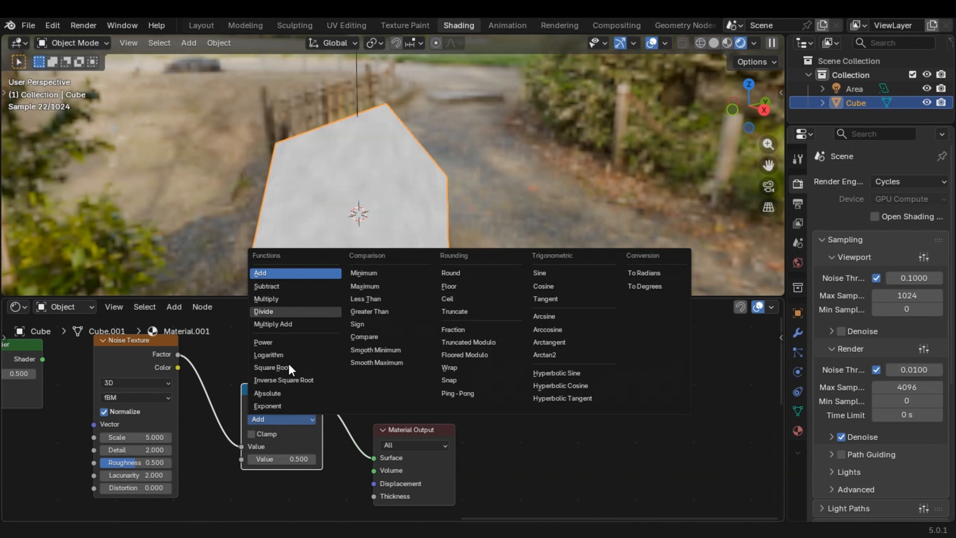
{"action": "left_click_drag", "start_coordinate": [294, 459], "coordinate": [328, 459]}
{"action": "right_click", "coordinate": [293, 460]}
{"action": "scroll", "coordinate": [287, 465], "scroll_direction": "down", "scroll_amount": 8}
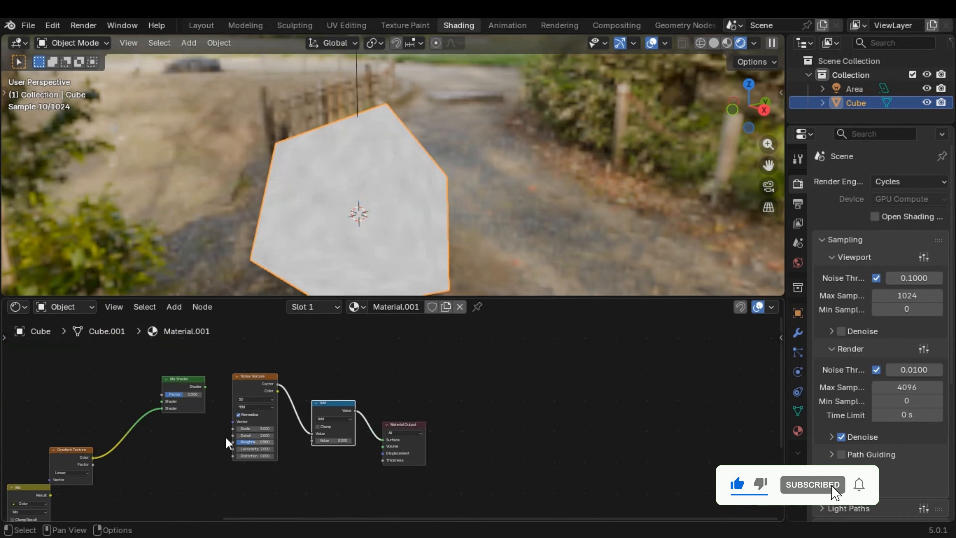
{"action": "middle_click_drag", "start_coordinate": [295, 436], "coordinate": [555, 372]}
{"action": "scroll", "coordinate": [482, 371], "scroll_direction": "down", "scroll_amount": 4}
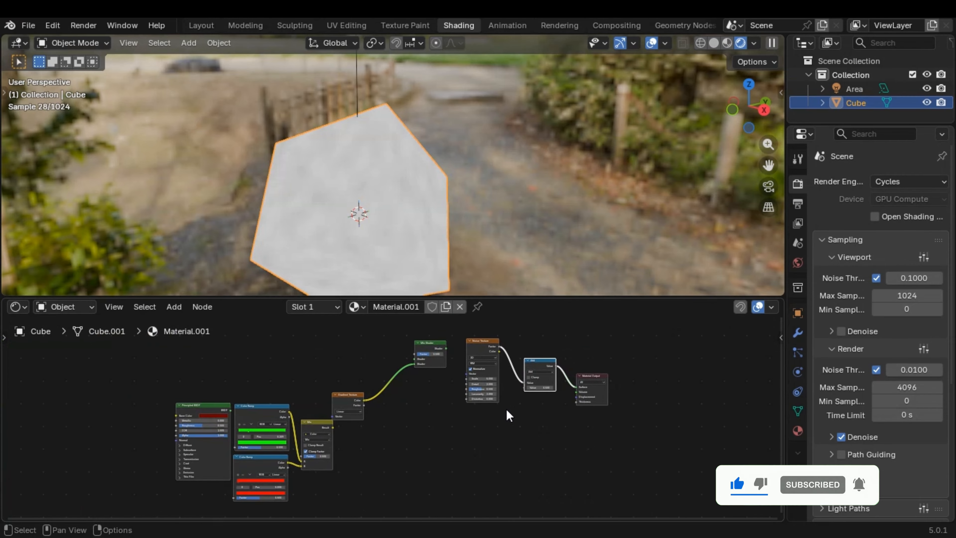